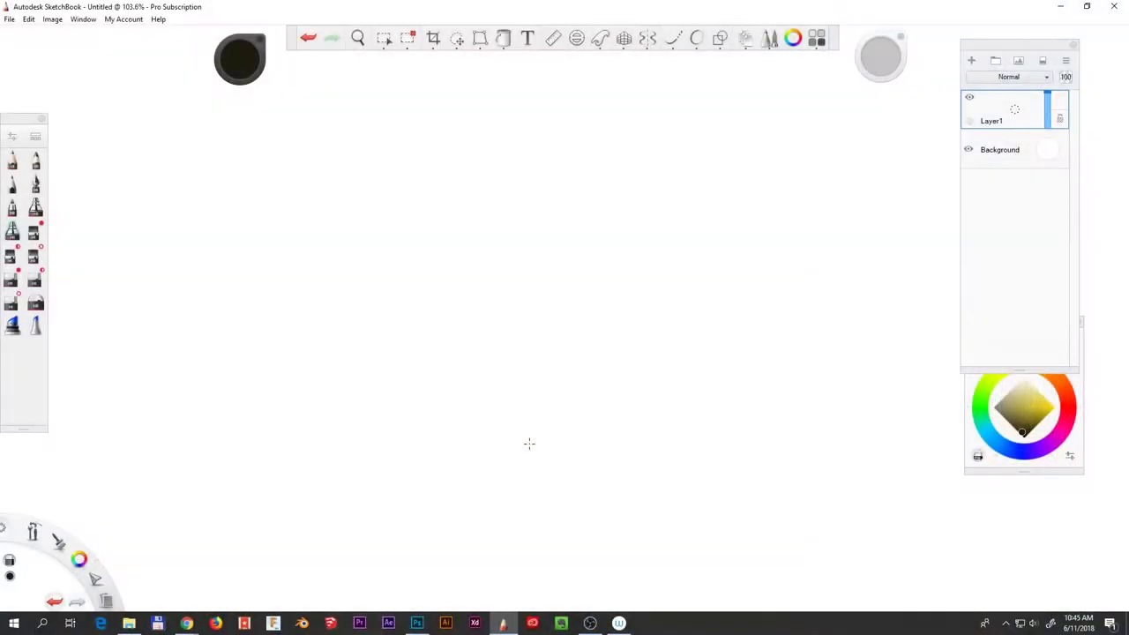
# Sketch the box's near end face and its long front top and bottom edges, redoing the overlong top edge.
pyautogui.moveTo(220, 394); pyautogui.dragTo(210, 227)
pyautogui.moveTo(312, 504); pyautogui.dragTo(324, 317)
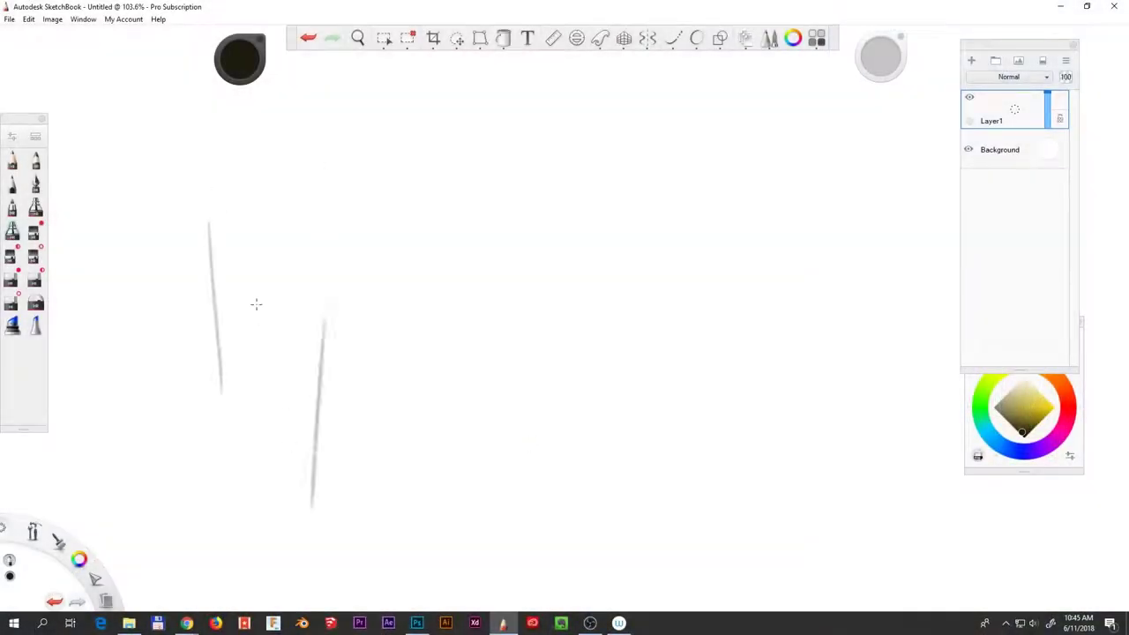
pyautogui.moveTo(218, 388); pyautogui.dragTo(310, 506)
pyautogui.moveTo(209, 233); pyautogui.dragTo(326, 319)
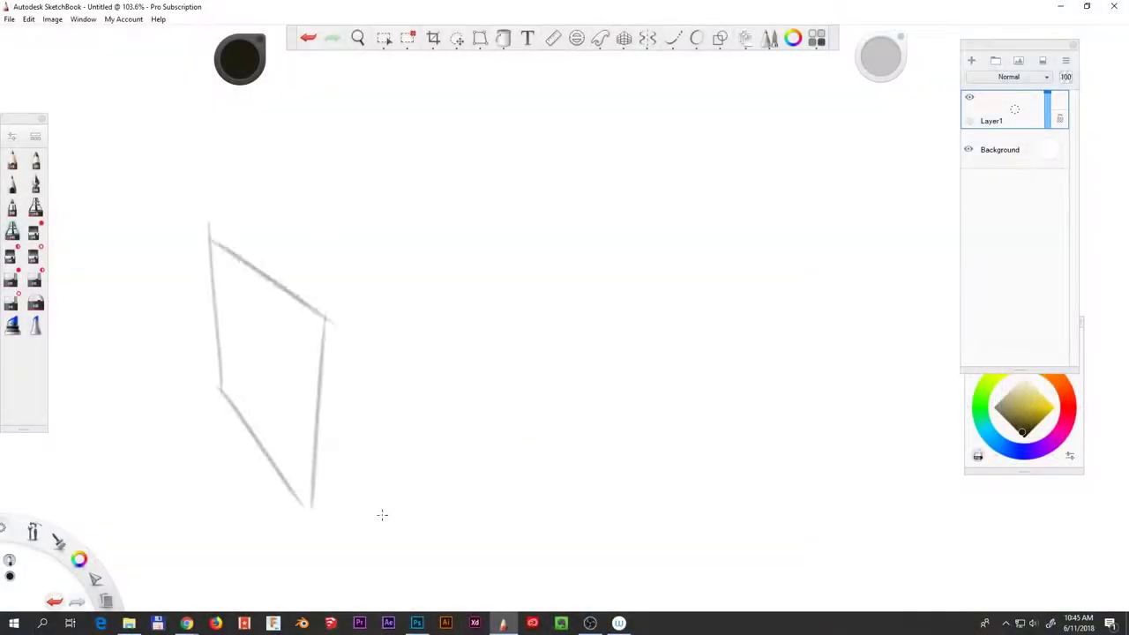
pyautogui.moveTo(313, 511); pyautogui.dragTo(736, 314)
pyautogui.moveTo(316, 315); pyautogui.dragTo(760, 161)
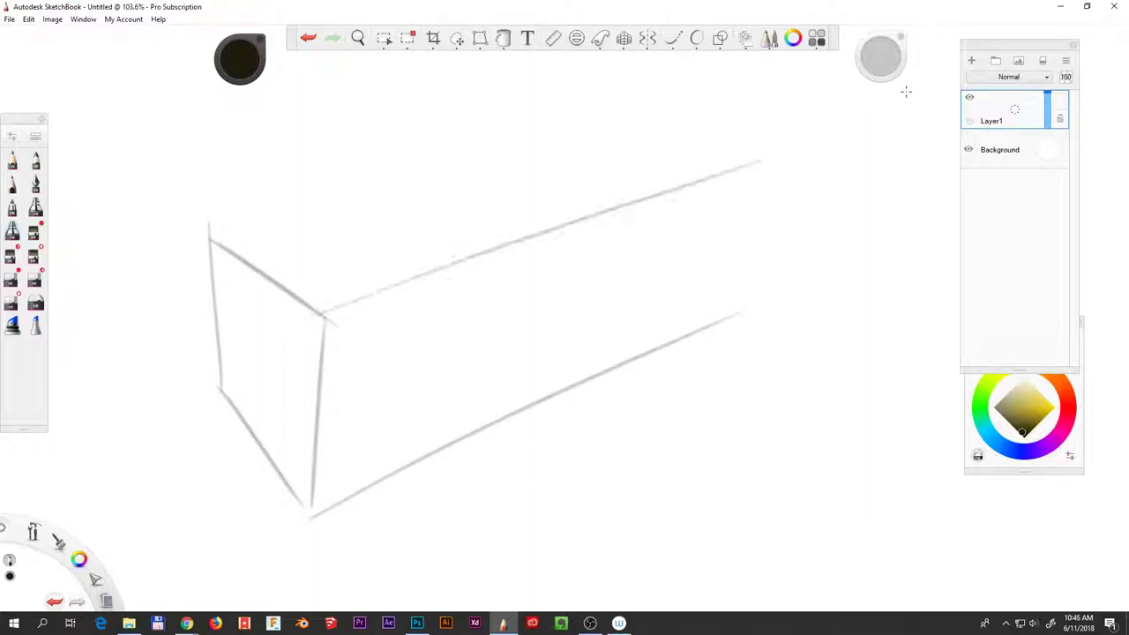
pyautogui.click(308, 37)
pyautogui.moveTo(328, 315); pyautogui.dragTo(723, 200)
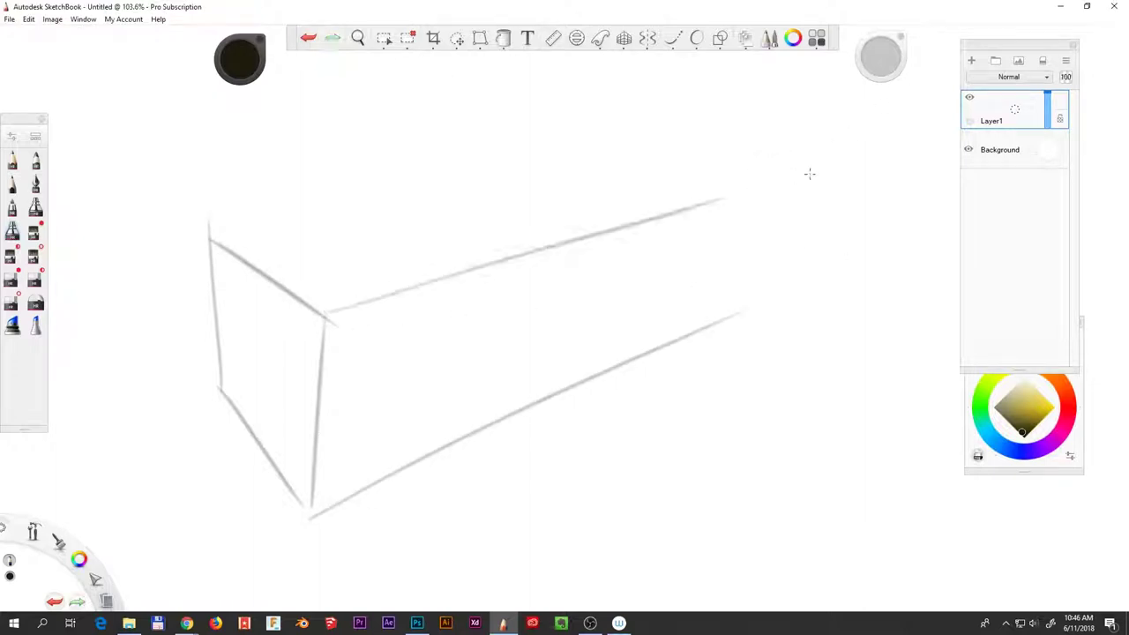
# Add the far right vertical edge, the top back edge, and the hidden back and bottom edges.
pyautogui.moveTo(676, 340); pyautogui.dragTo(714, 202)
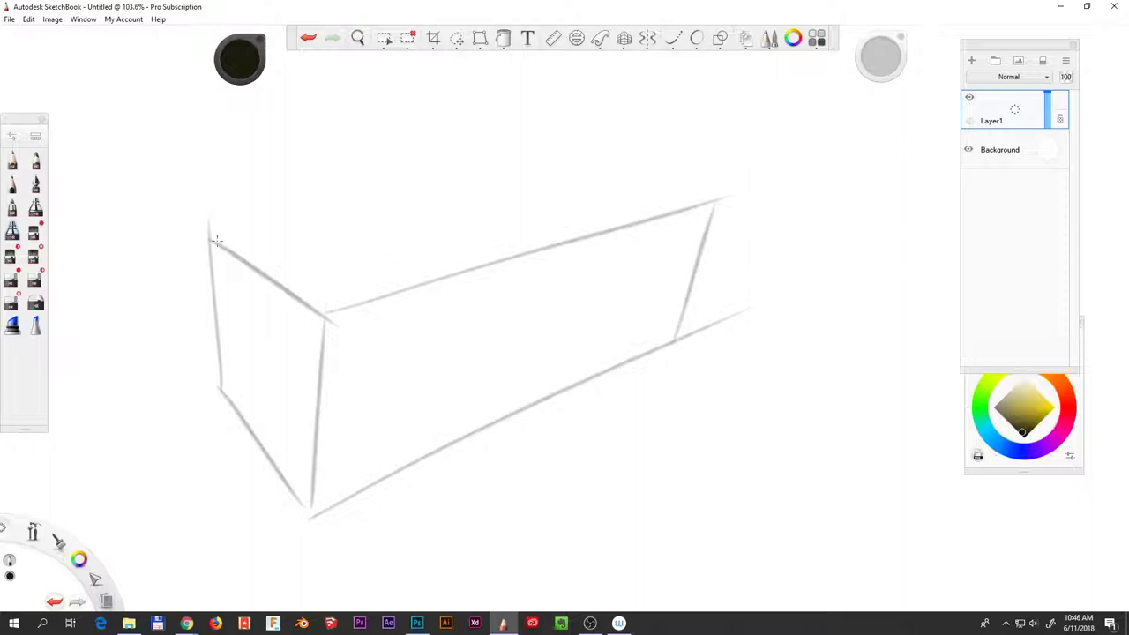
pyautogui.moveTo(216, 240)
pyautogui.mouseDown()
pyautogui.moveTo(601, 161)
pyautogui.moveTo(690, 178)
pyautogui.mouseUp()
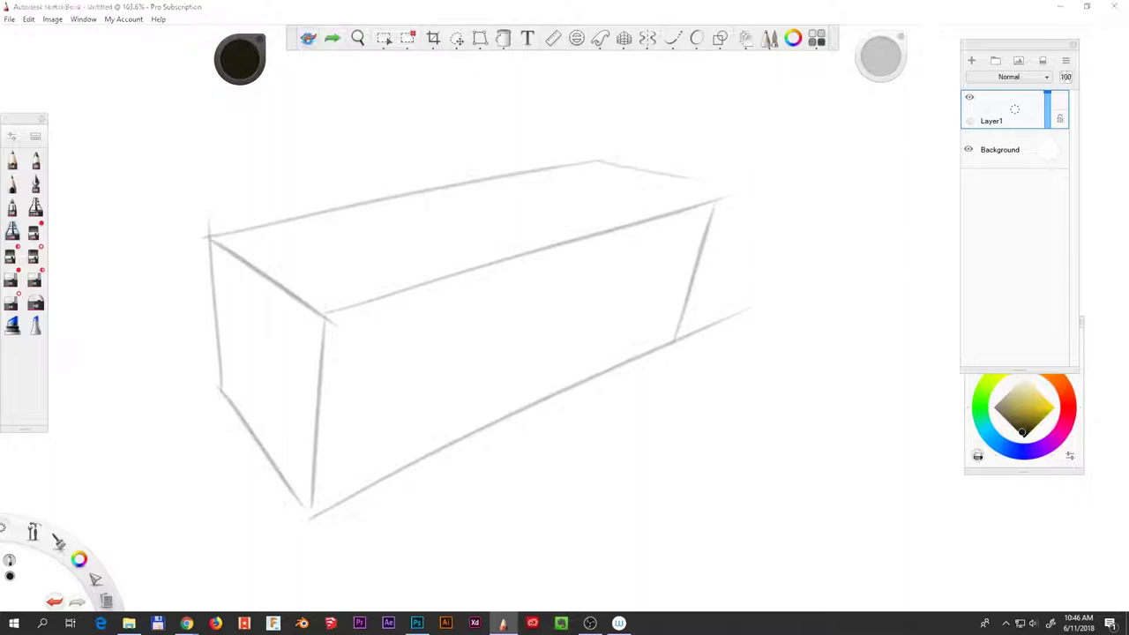
pyautogui.click(308, 37)
pyautogui.moveTo(599, 161); pyautogui.dragTo(688, 187)
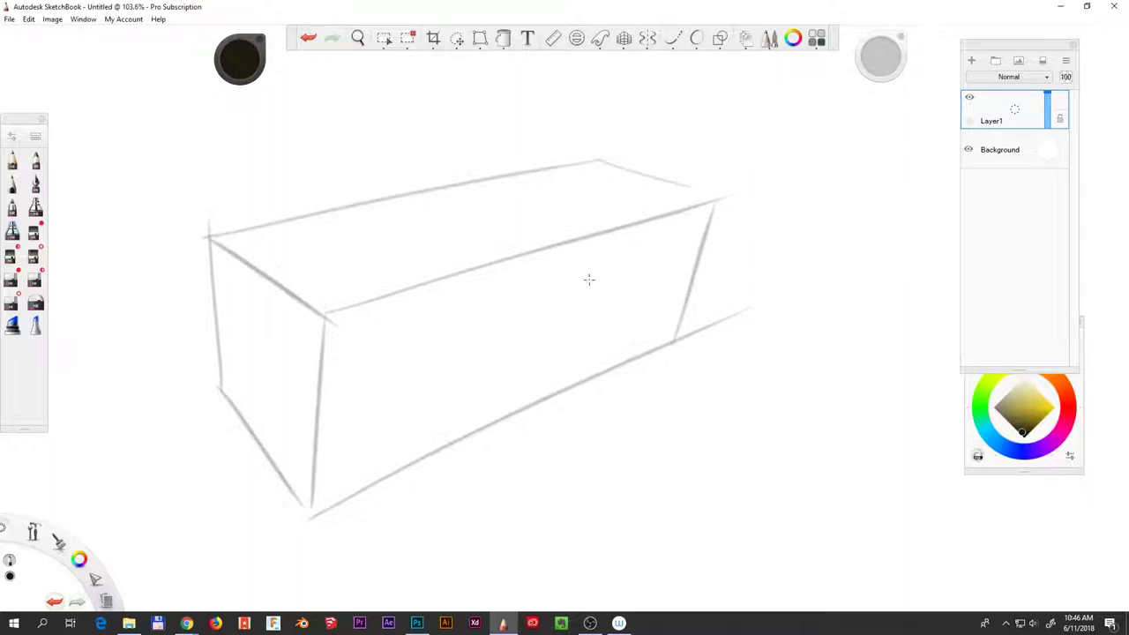
pyautogui.moveTo(589, 280); pyautogui.dragTo(599, 162)
pyautogui.moveTo(602, 293); pyautogui.dragTo(672, 326)
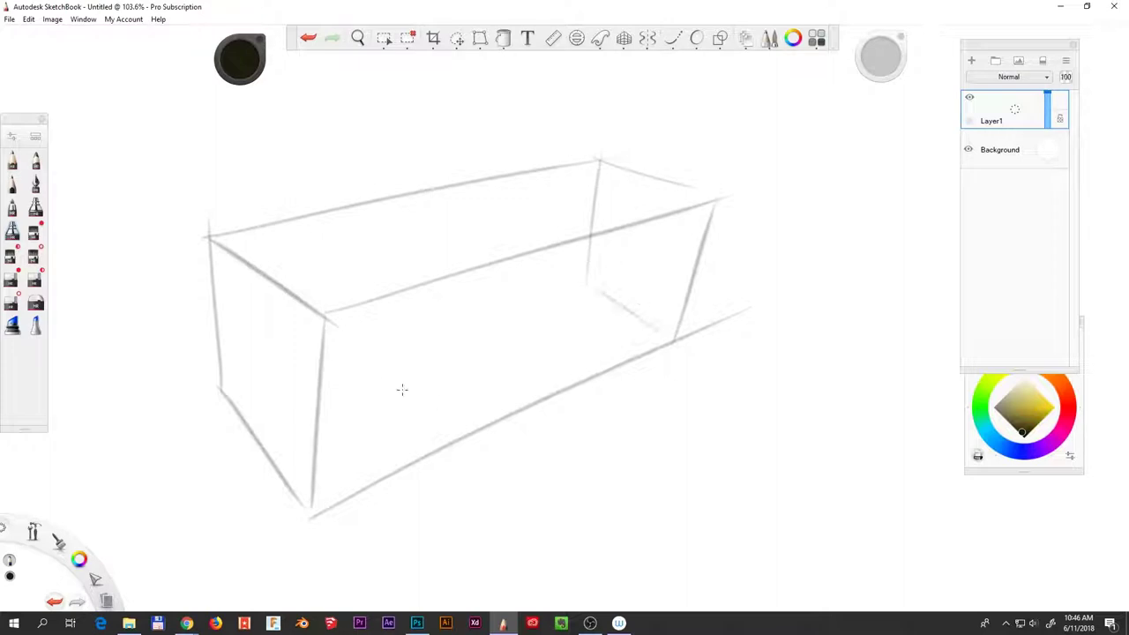
pyautogui.moveTo(220, 385); pyautogui.dragTo(611, 265)
pyautogui.moveTo(212, 392); pyautogui.dragTo(578, 282)
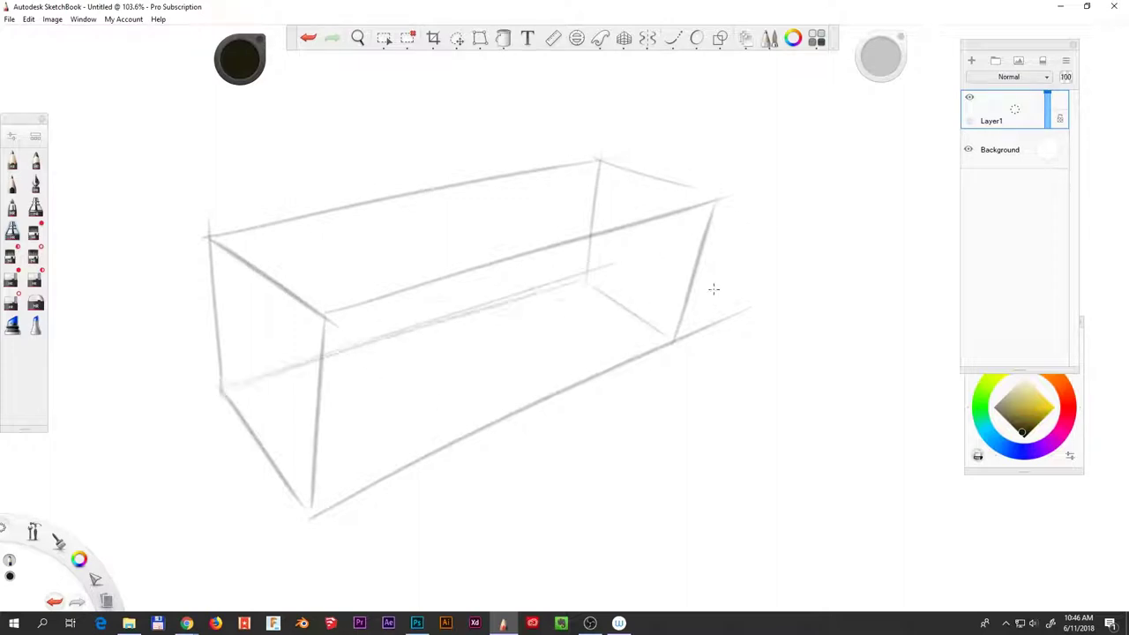
# Darken the front, back and vertical edges of the box, redrawing the top back edge.
pyautogui.moveTo(311, 519); pyautogui.dragTo(675, 341)
pyautogui.moveTo(328, 313); pyautogui.dragTo(670, 206)
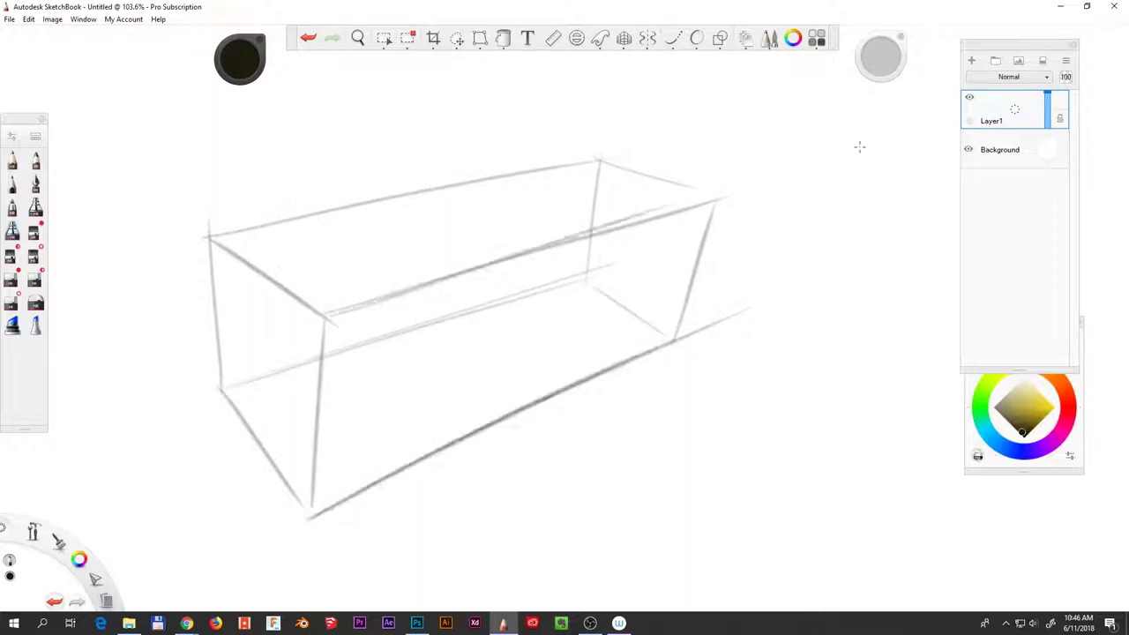
pyautogui.moveTo(214, 234); pyautogui.dragTo(589, 143)
pyautogui.hotkey('ctrl', 'z')
pyautogui.moveTo(208, 236); pyautogui.dragTo(599, 158)
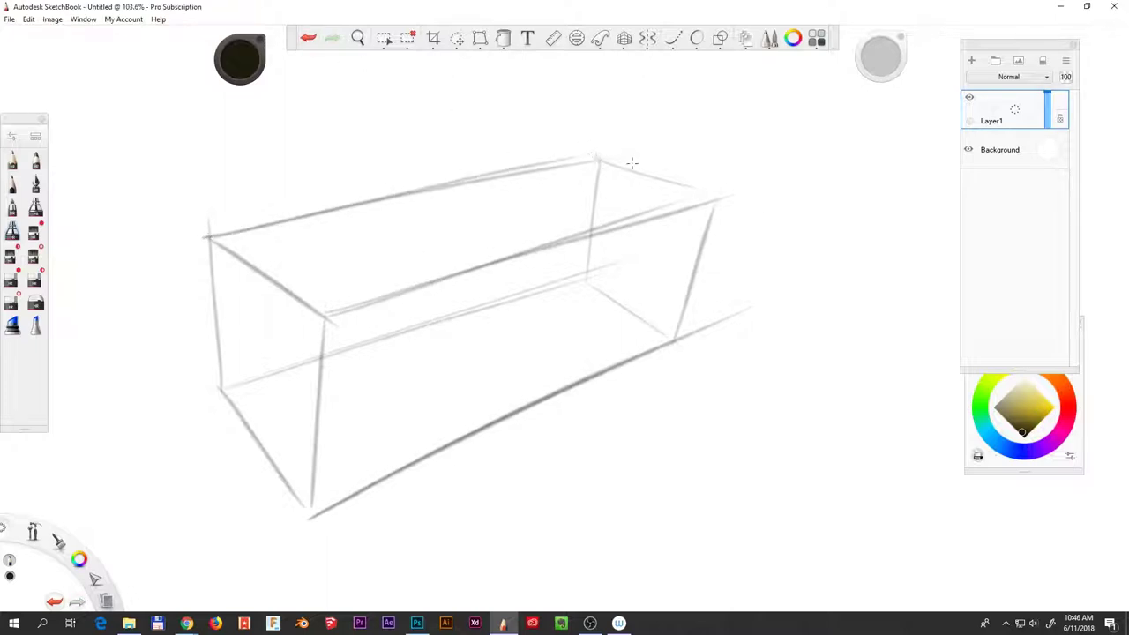
pyautogui.moveTo(721, 204); pyautogui.dragTo(680, 333)
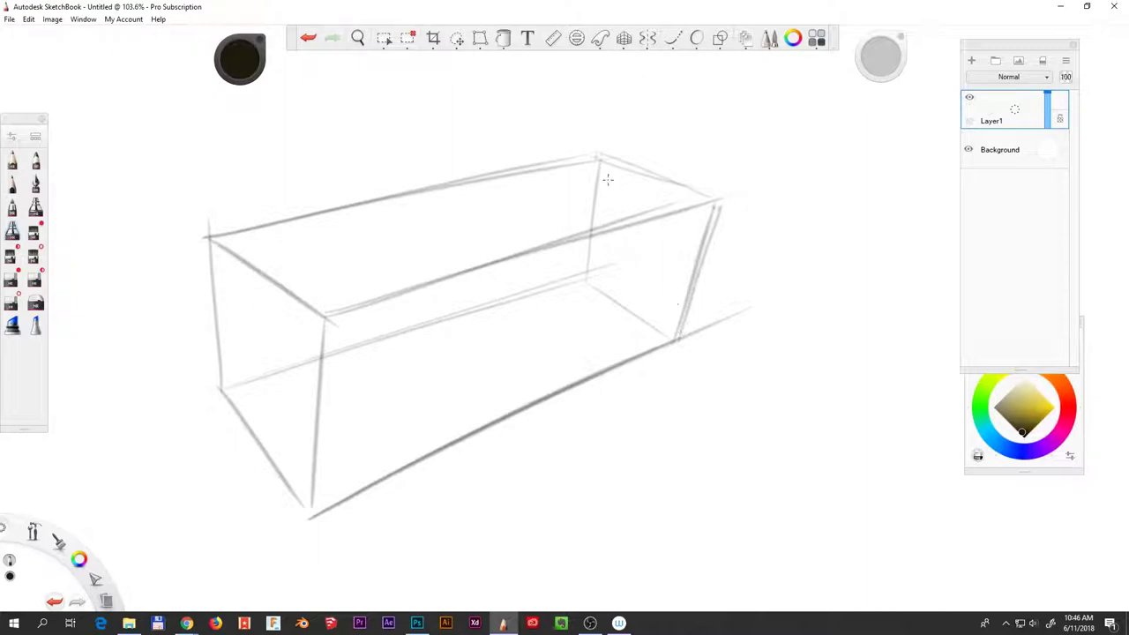
pyautogui.moveTo(584, 277); pyautogui.dragTo(672, 328)
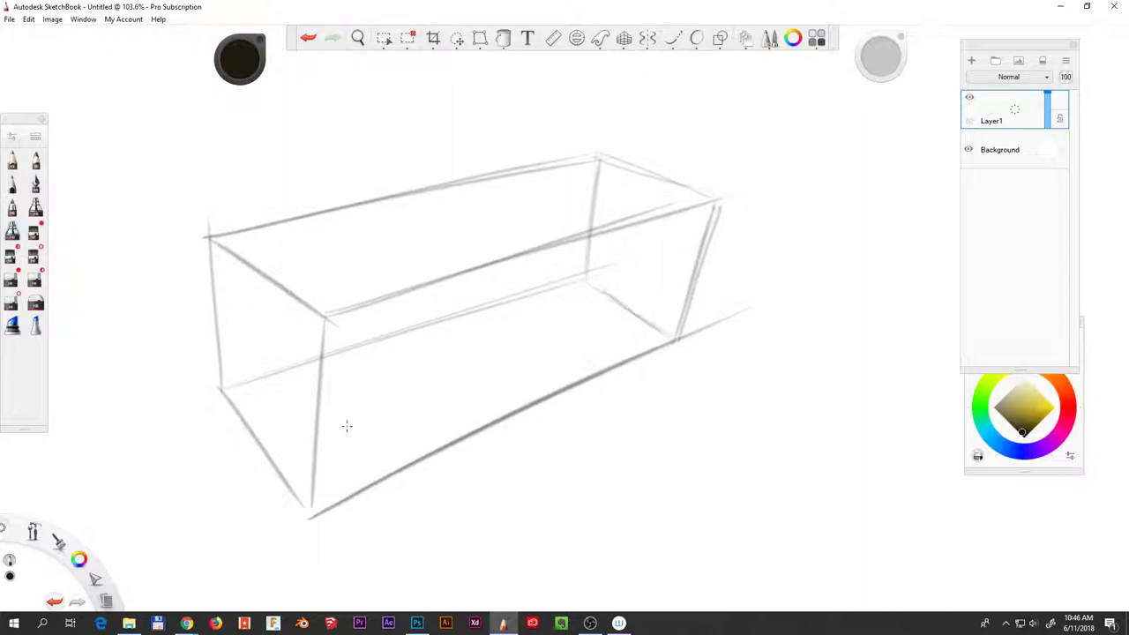
pyautogui.moveTo(221, 389); pyautogui.dragTo(300, 364)
pyautogui.moveTo(219, 388); pyautogui.dragTo(203, 251)
pyautogui.moveTo(314, 506); pyautogui.dragTo(325, 319)
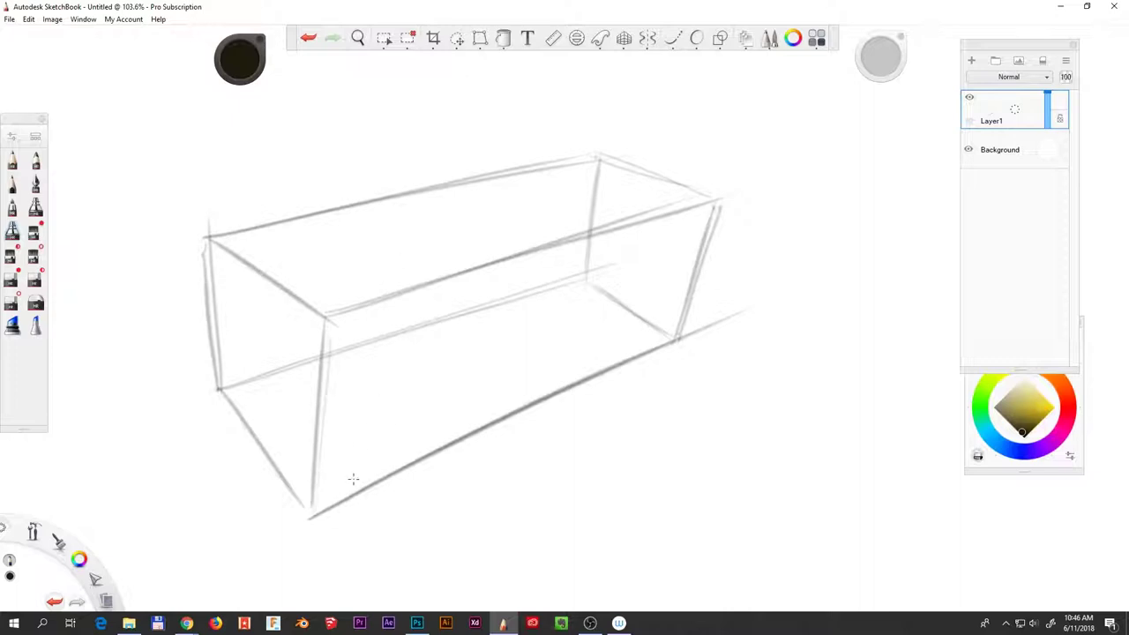
# Mark the leg thickness and both end panel widths with extra guide lines.
pyautogui.moveTo(352, 493); pyautogui.dragTo(377, 313)
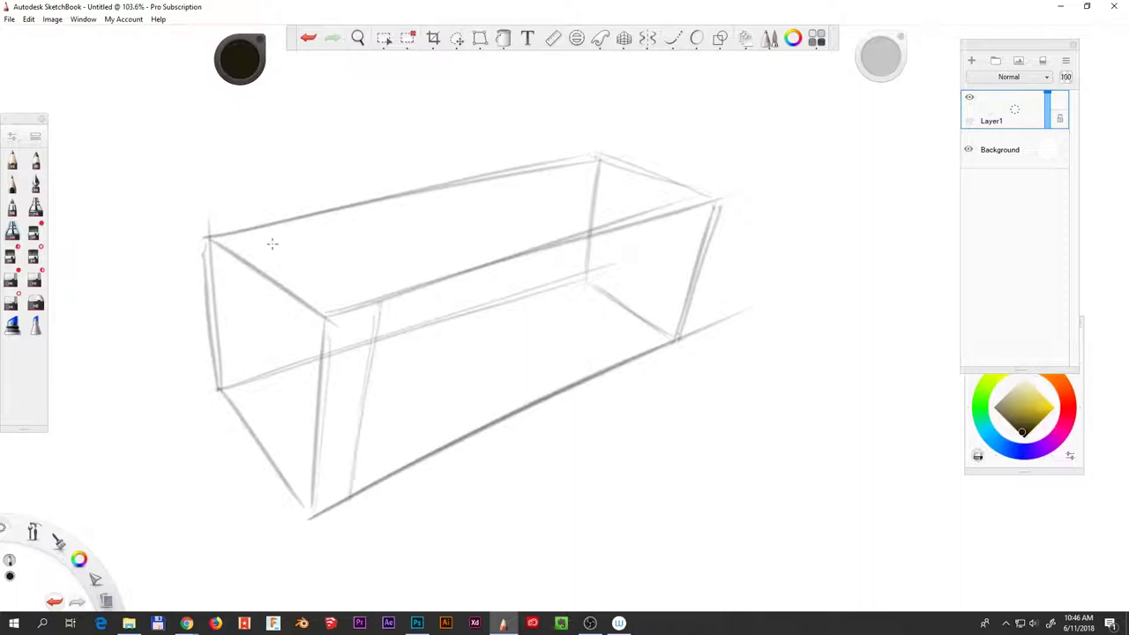
pyautogui.moveTo(263, 232); pyautogui.dragTo(384, 300)
pyautogui.moveTo(586, 171); pyautogui.dragTo(679, 212)
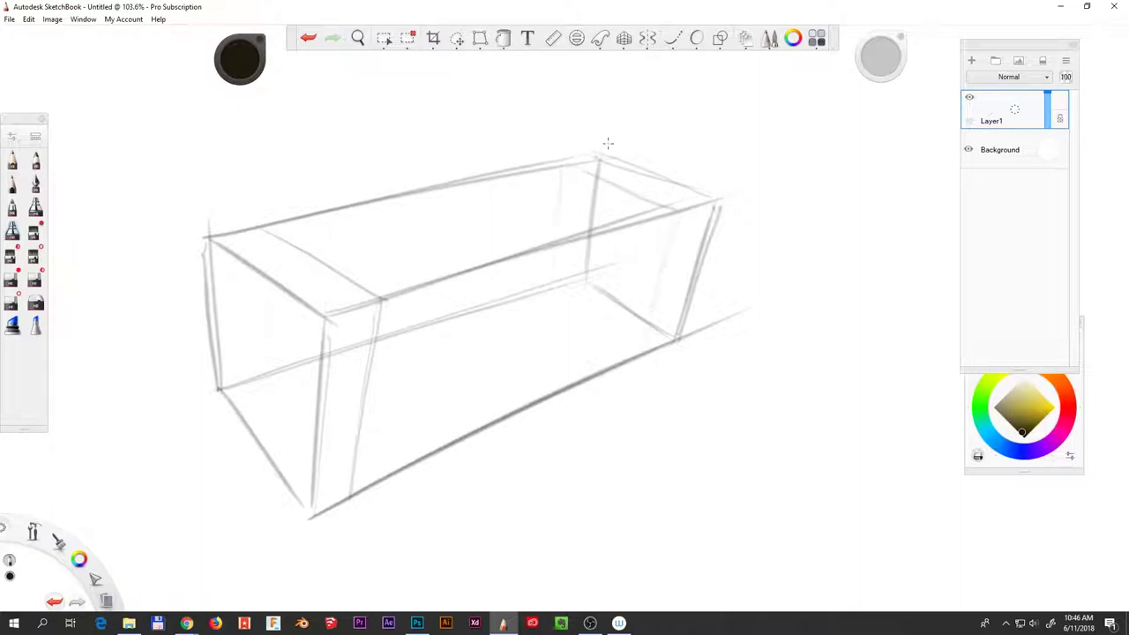
pyautogui.moveTo(550, 289); pyautogui.dragTo(645, 352)
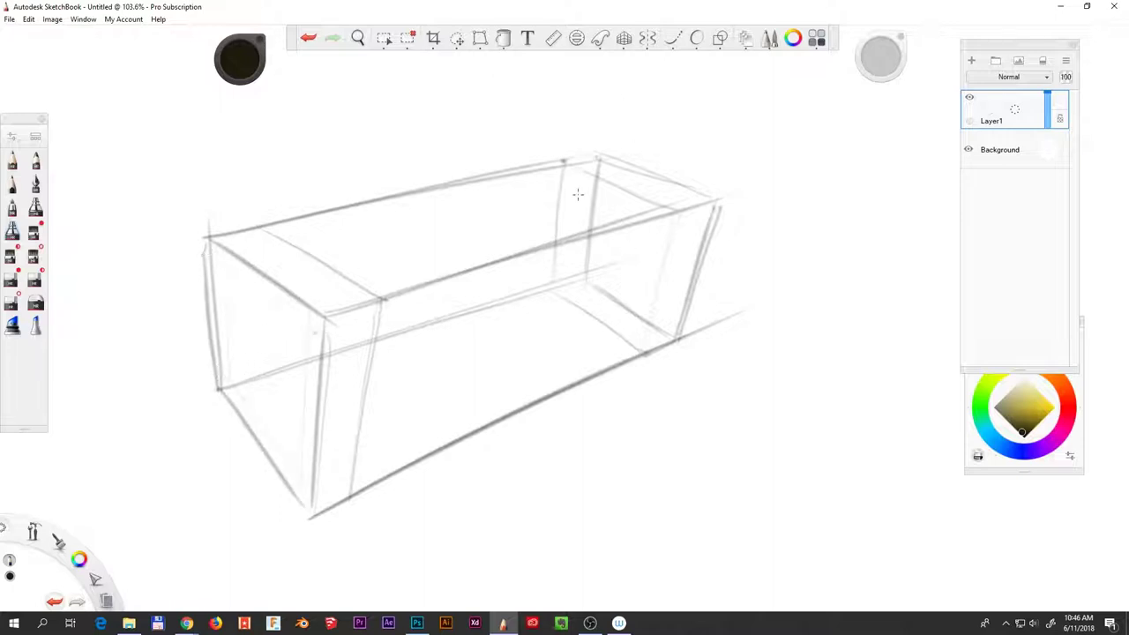
# Refine the box sketch with extra strokes and corner marks.
pyautogui.moveTo(606, 185); pyautogui.dragTo(605, 256)
pyautogui.scroll(-3, 476, 317)
pyautogui.moveTo(199, 217); pyautogui.dragTo(322, 551)
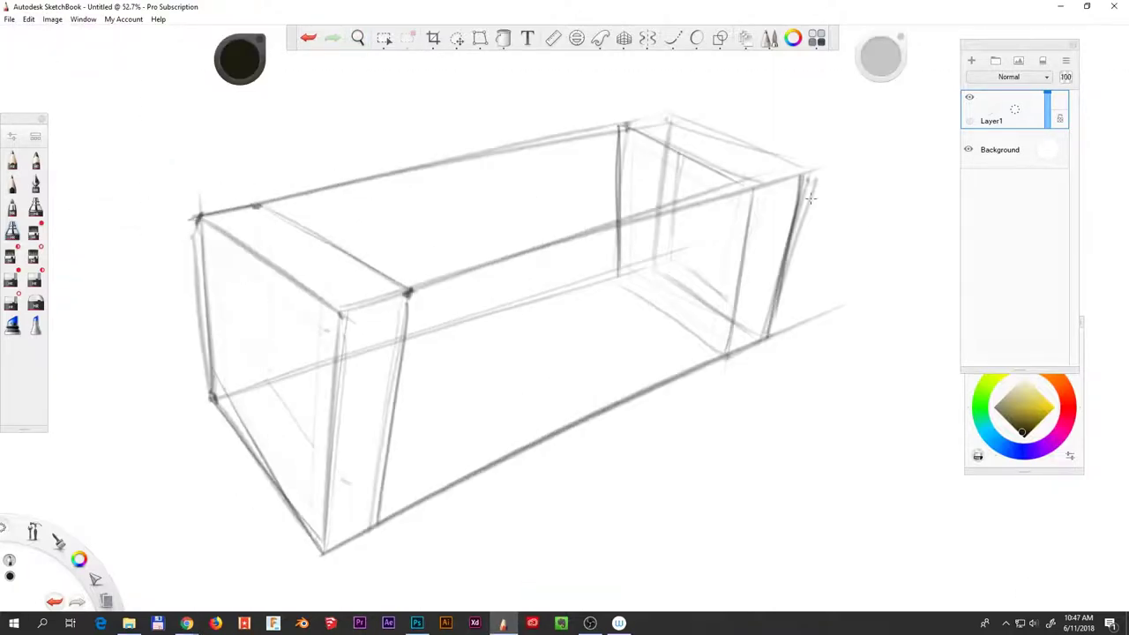
pyautogui.moveTo(622, 128); pyautogui.dragTo(728, 357)
pyautogui.moveTo(214, 251)
pyautogui.mouseDown()
pyautogui.moveTo(227, 262)
pyautogui.moveTo(633, 265)
pyautogui.moveTo(730, 300)
pyautogui.moveTo(837, 181)
pyautogui.moveTo(412, 317)
pyautogui.moveTo(732, 211)
pyautogui.mouseUp()
# On a new layer, draw straight black construction lines with the pencil and line guide.
pyautogui.click(971, 60)
pyautogui.click(12, 158)
pyautogui.click(553, 38)
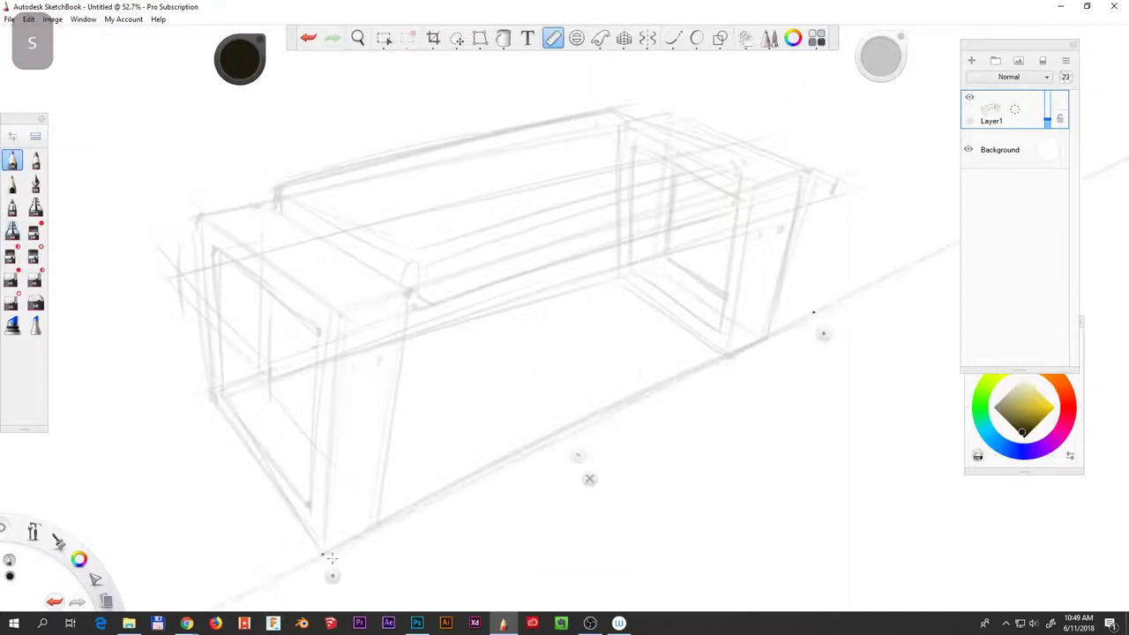
pyautogui.moveTo(284, 331); pyautogui.dragTo(458, 279)
pyautogui.moveTo(696, 370); pyautogui.dragTo(798, 322)
pyautogui.moveTo(709, 204); pyautogui.dragTo(852, 159)
# Draw the left end panel's straight outer edges.
pyautogui.moveTo(585, 132); pyautogui.dragTo(725, 103)
pyautogui.moveTo(161, 410); pyautogui.dragTo(282, 375)
pyautogui.moveTo(198, 216); pyautogui.dragTo(207, 399)
pyautogui.moveTo(207, 399); pyautogui.dragTo(324, 555)
pyautogui.moveTo(342, 317); pyautogui.dragTo(326, 551)
pyautogui.moveTo(407, 295); pyautogui.dragTo(381, 526)
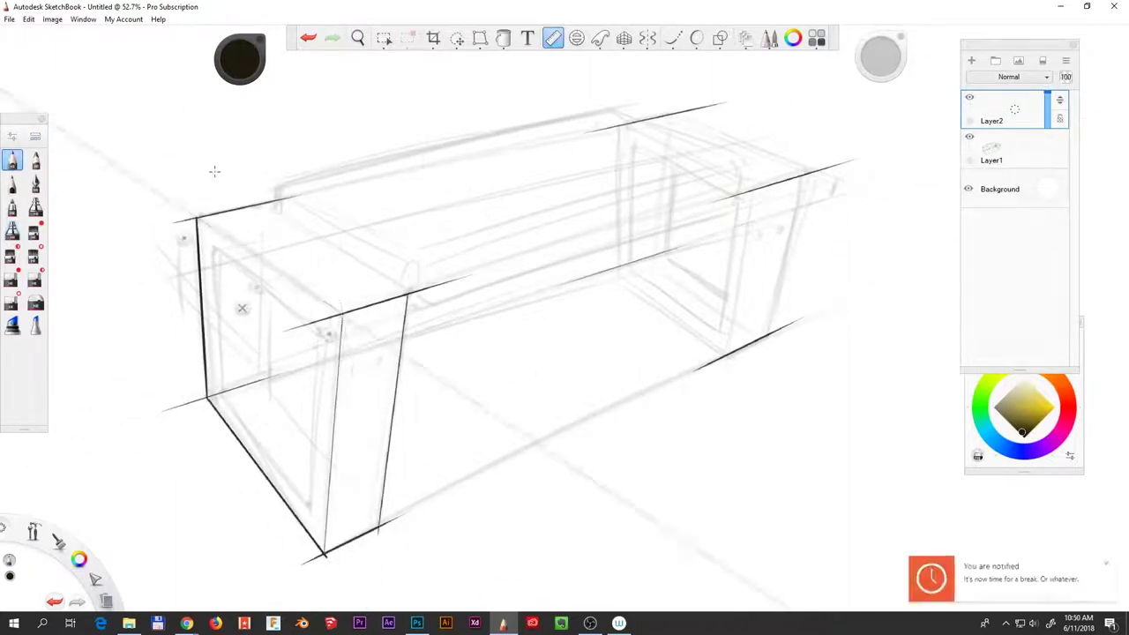
pyautogui.moveTo(247, 198); pyautogui.dragTo(407, 294)
pyautogui.moveTo(407, 294); pyautogui.dragTo(381, 526)
# Draw the right end panel's straight outer edges.
pyautogui.moveTo(803, 174); pyautogui.dragTo(768, 335)
pyautogui.moveTo(754, 190); pyautogui.dragTo(727, 353)
pyautogui.moveTo(642, 106); pyautogui.dragTo(803, 172)
pyautogui.moveTo(620, 124); pyautogui.dragTo(754, 190)
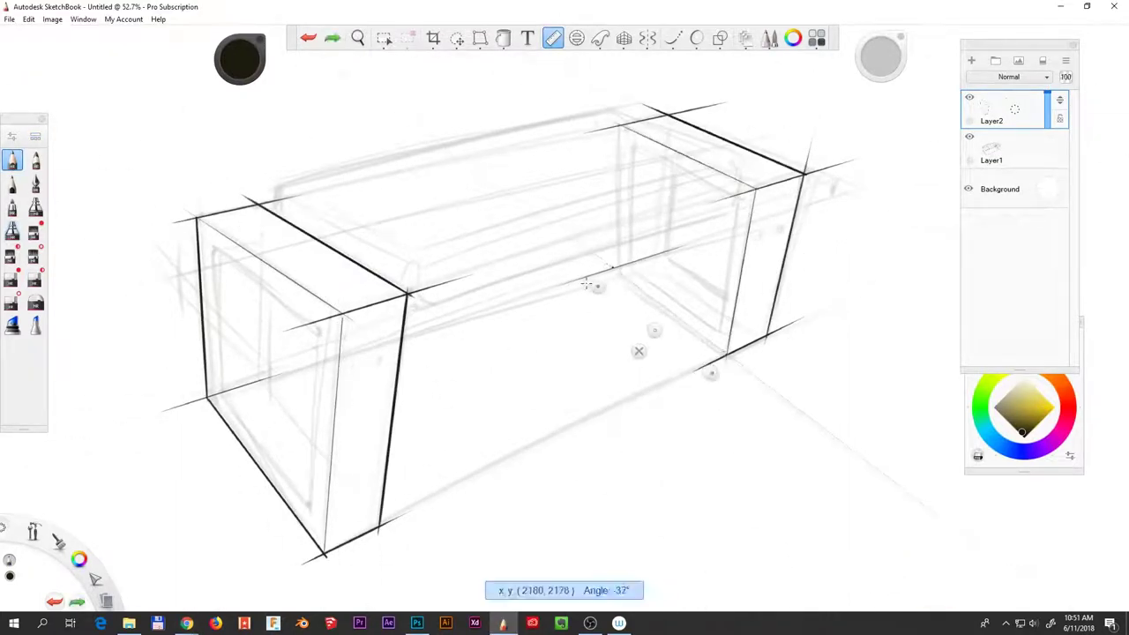
pyautogui.moveTo(611, 269); pyautogui.dragTo(727, 353)
pyautogui.moveTo(620, 124); pyautogui.dragTo(611, 269)
# Draw the inner frame of the right end panel with straight lines.
pyautogui.click(553, 38)
pyautogui.moveTo(609, 361); pyautogui.dragTo(670, 335)
pyautogui.moveTo(625, 265); pyautogui.dragTo(722, 330)
pyautogui.moveTo(722, 331); pyautogui.dragTo(739, 196)
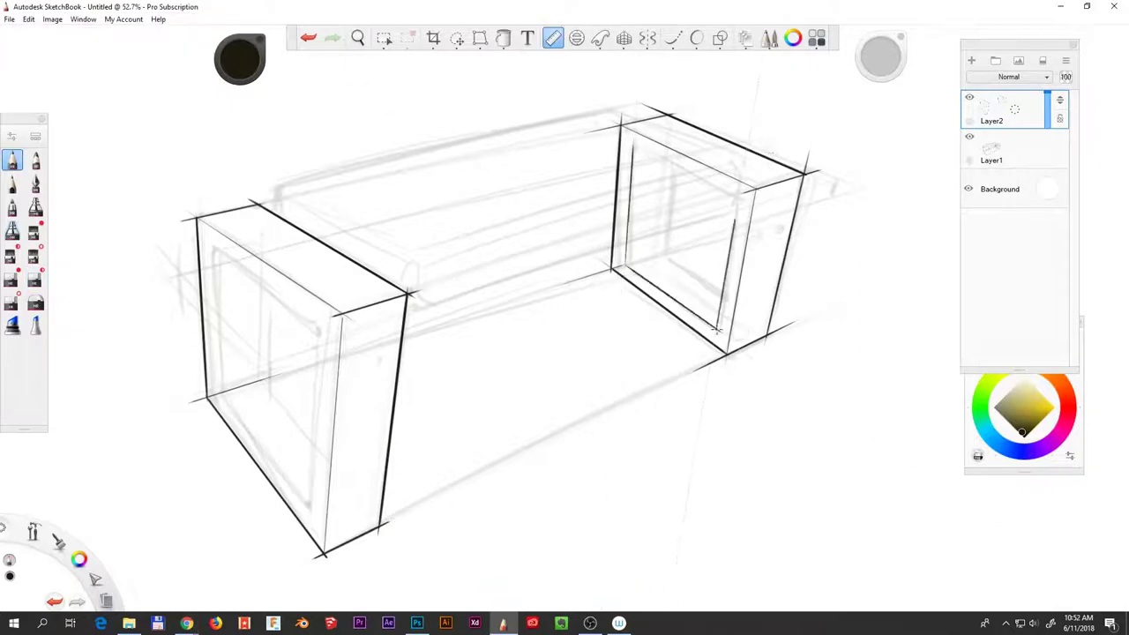
pyautogui.moveTo(631, 146); pyautogui.dragTo(741, 194)
pyautogui.moveTo(631, 146)
pyautogui.mouseDown()
pyautogui.moveTo(625, 265)
pyautogui.moveTo(743, 197)
pyautogui.mouseUp()
pyautogui.moveTo(673, 170); pyautogui.dragTo(673, 250)
pyautogui.moveTo(673, 250); pyautogui.dragTo(725, 284)
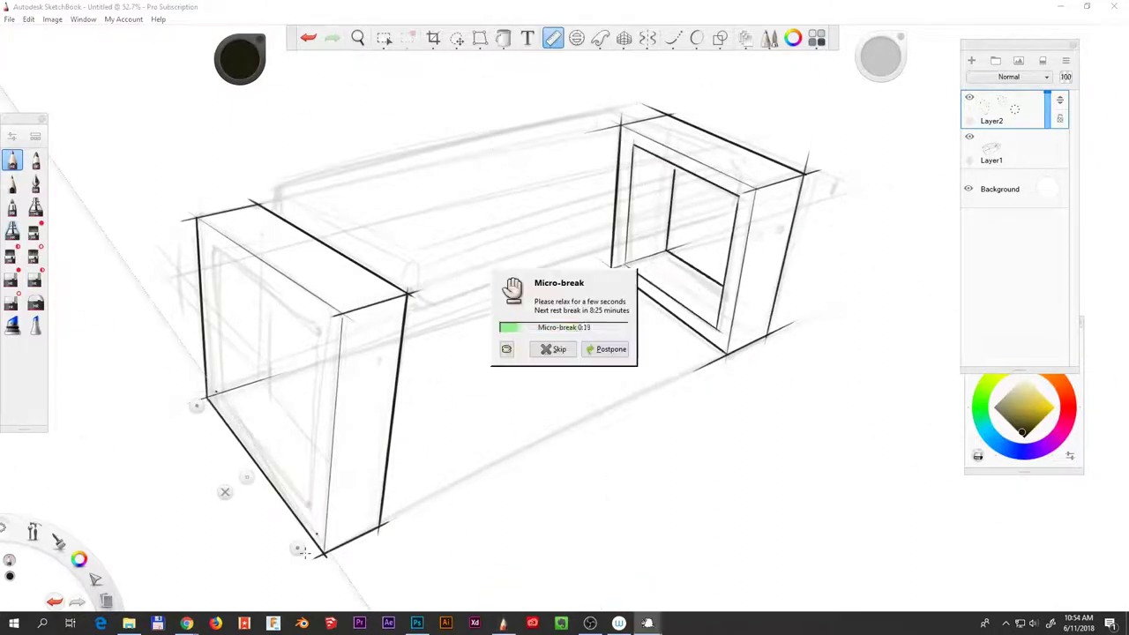
# Draw the inner frame of the left end panel.
pyautogui.moveTo(291, 485)
pyautogui.mouseDown()
pyautogui.moveTo(211, 390)
pyautogui.moveTo(316, 516)
pyautogui.mouseUp()
pyautogui.moveTo(323, 317); pyautogui.dragTo(316, 516)
pyautogui.moveTo(210, 240)
pyautogui.mouseDown()
pyautogui.moveTo(343, 317)
pyautogui.moveTo(325, 321)
pyautogui.mouseUp()
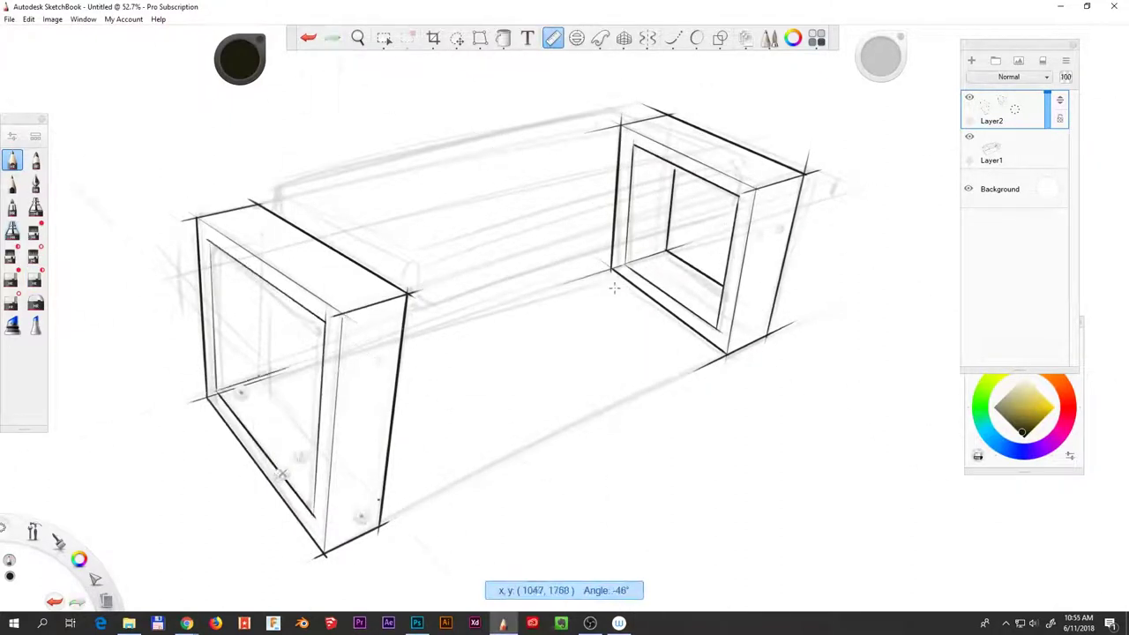
pyautogui.moveTo(263, 282); pyautogui.dragTo(263, 379)
pyautogui.moveTo(263, 380); pyautogui.dragTo(320, 437)
# On a new layer, draw the bench top's long edges, slanted end and the right frame's top face.
pyautogui.click(971, 60)
pyautogui.moveTo(273, 381); pyautogui.dragTo(824, 198)
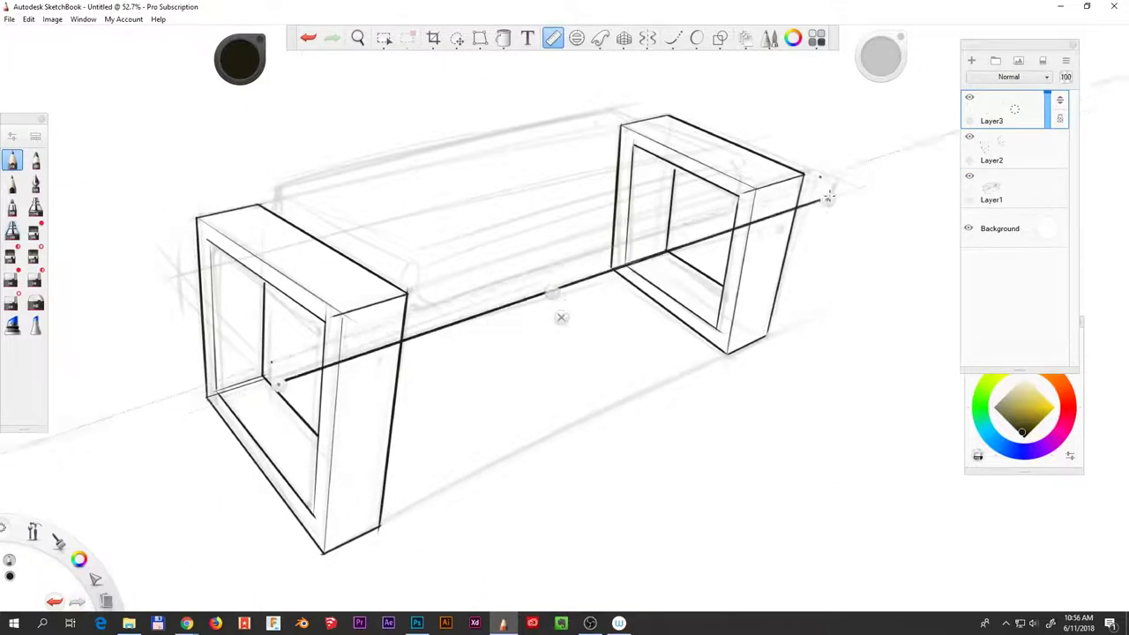
pyautogui.click(553, 38)
pyautogui.click(553, 38)
pyautogui.moveTo(182, 278); pyautogui.dragTo(273, 381)
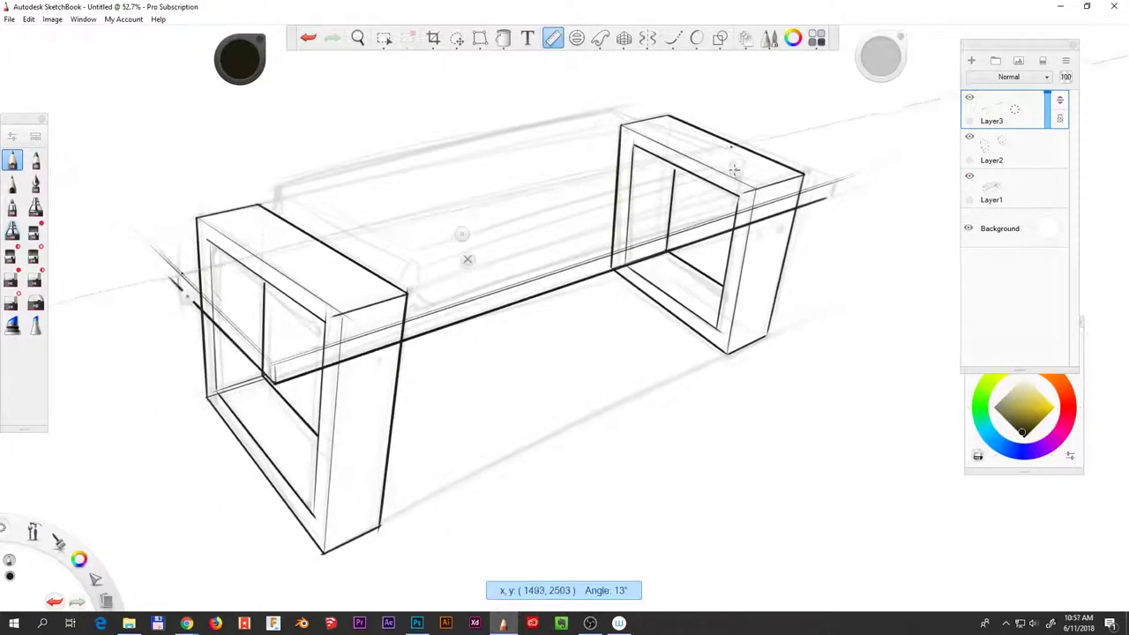
pyautogui.moveTo(182, 275); pyautogui.dragTo(853, 114)
pyautogui.press('s')
pyautogui.click(553, 38)
pyautogui.moveTo(731, 164)
pyautogui.mouseDown()
pyautogui.moveTo(833, 185)
pyautogui.moveTo(739, 142)
pyautogui.mouseUp()
pyautogui.click(553, 38)
# Merge the bench top layer down, erase stray lines, and add bolt-hole ovals on both legs.
pyautogui.click(991, 160)
pyautogui.moveTo(618, 176); pyautogui.dragTo(670, 264)
pyautogui.moveTo(761, 222); pyautogui.dragTo(764, 231)
pyautogui.moveTo(780, 216); pyautogui.dragTo(781, 225)
pyautogui.moveTo(352, 367); pyautogui.dragTo(354, 376)
pyautogui.moveTo(377, 361); pyautogui.dragTo(378, 369)
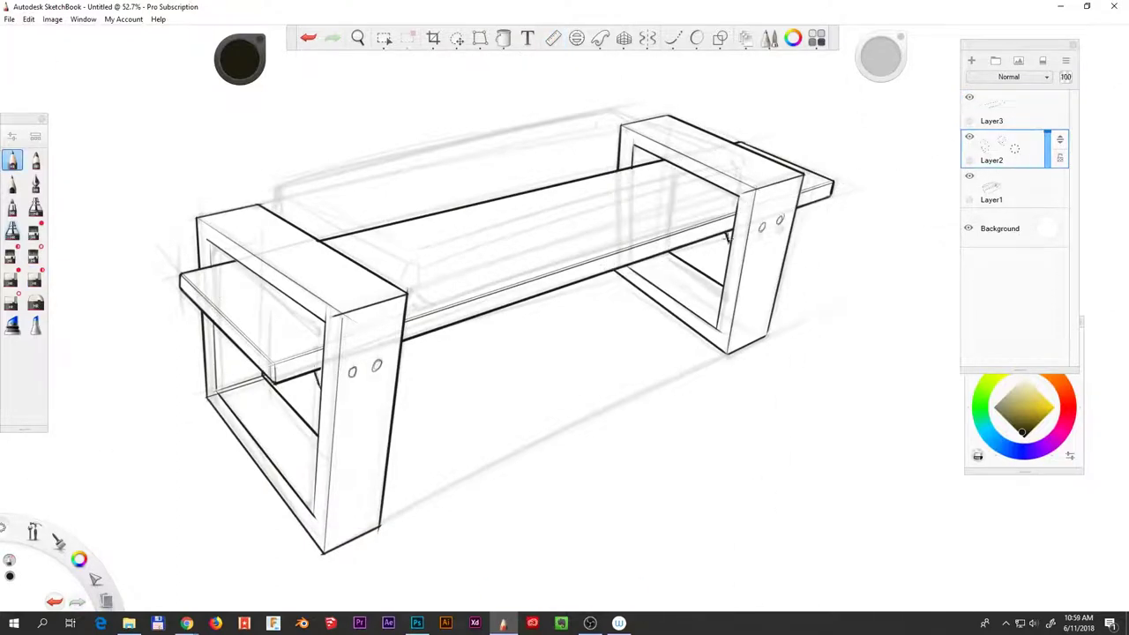
pyautogui.hotkey('ctrl', 'e')
# On a new layer above Layer2, redraw the bench top's back edge with rounded corners.
pyautogui.click(971, 60)
pyautogui.click(553, 38)
pyautogui.moveTo(251, 188); pyautogui.dragTo(617, 116)
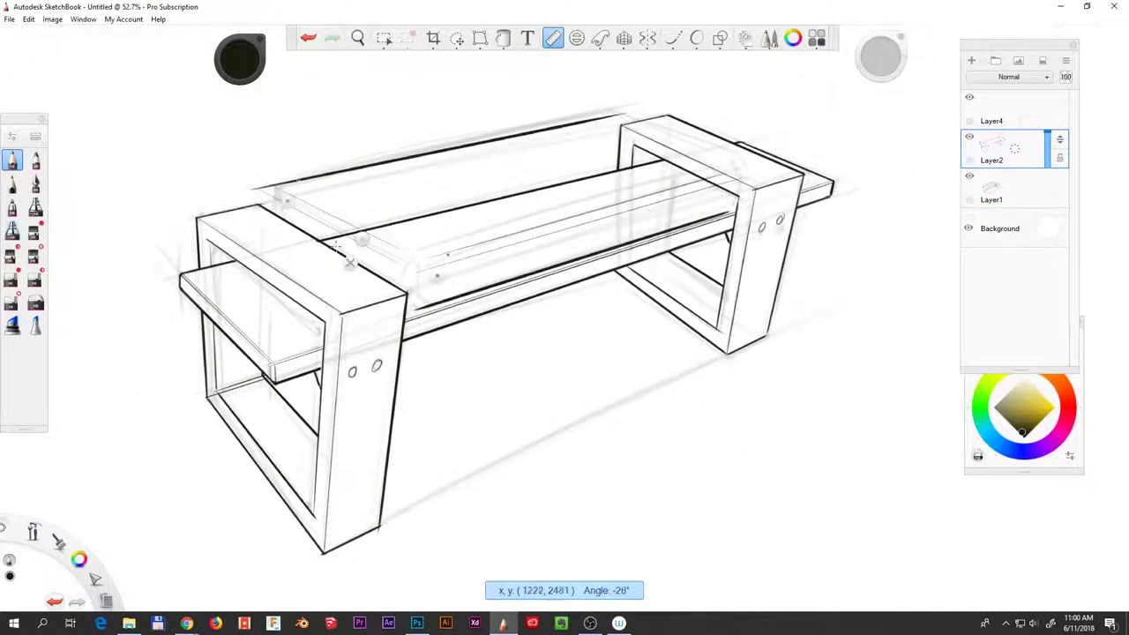
pyautogui.click(553, 38)
pyautogui.press('space')
pyautogui.moveTo(724, 269)
pyautogui.mouseDown()
pyautogui.moveTo(587, 282)
pyautogui.moveTo(618, 265)
pyautogui.mouseUp()
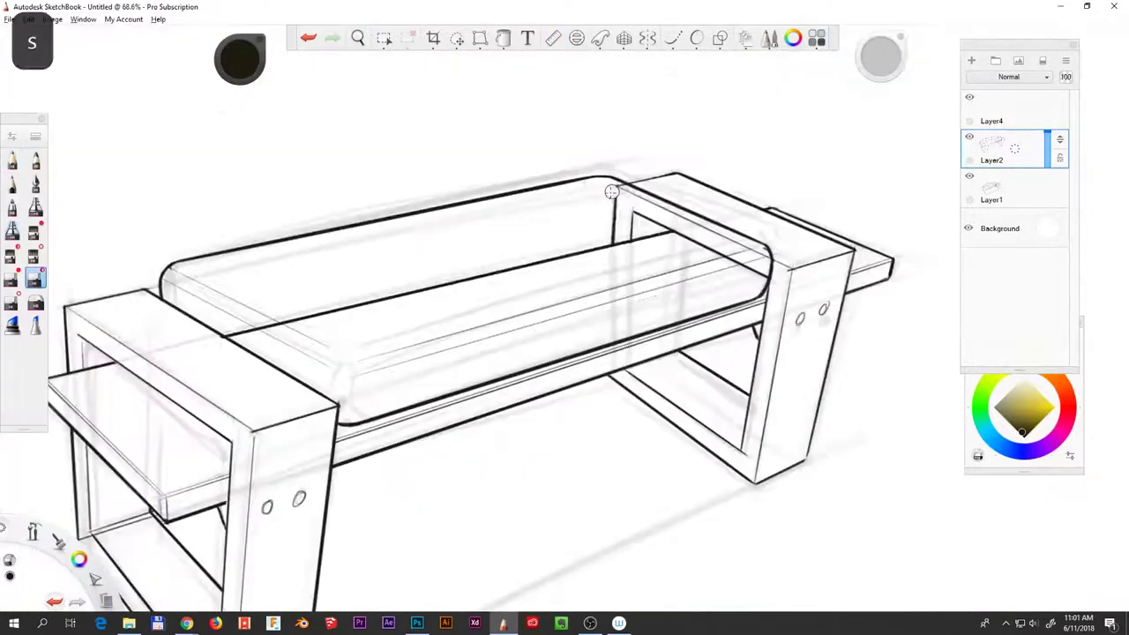
pyautogui.moveTo(168, 291)
pyautogui.mouseDown()
pyautogui.moveTo(757, 256)
pyautogui.moveTo(327, 361)
pyautogui.moveTo(529, 264)
pyautogui.mouseUp()
pyautogui.press('space')
# Re-ink the main bench outlines with bold pencil strokes.
pyautogui.click(12, 160)
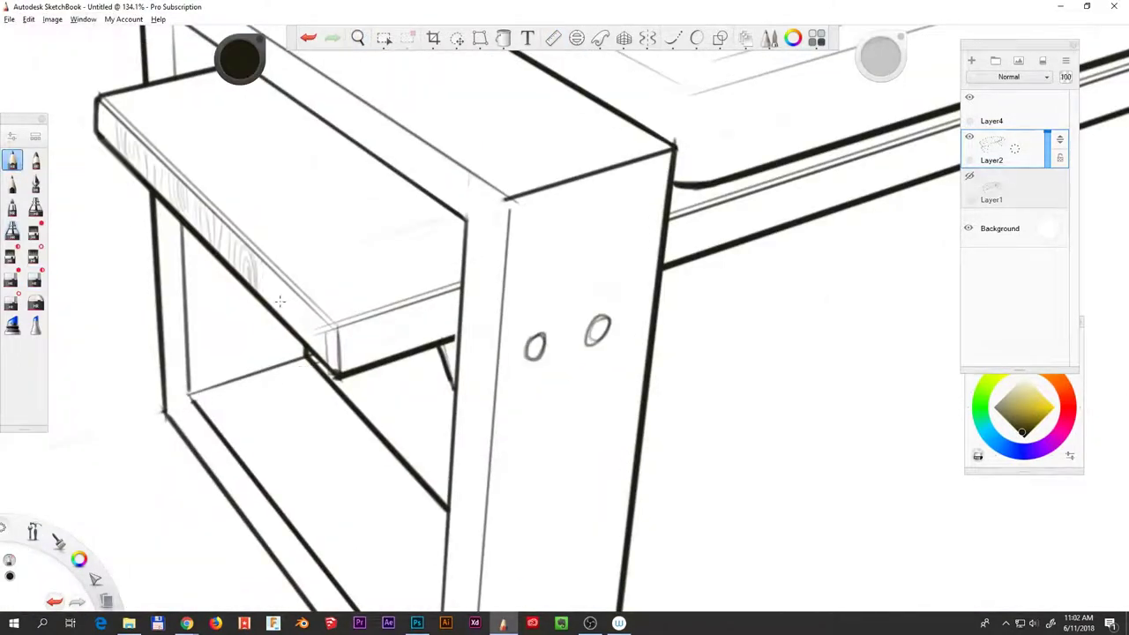
pyautogui.click(553, 38)
pyautogui.moveTo(404, 314); pyautogui.dragTo(788, 184)
pyautogui.moveTo(423, 313); pyautogui.dragTo(379, 529)
pyautogui.moveTo(317, 265); pyautogui.dragTo(309, 560)
pyautogui.moveTo(646, 235); pyautogui.dragTo(823, 337)
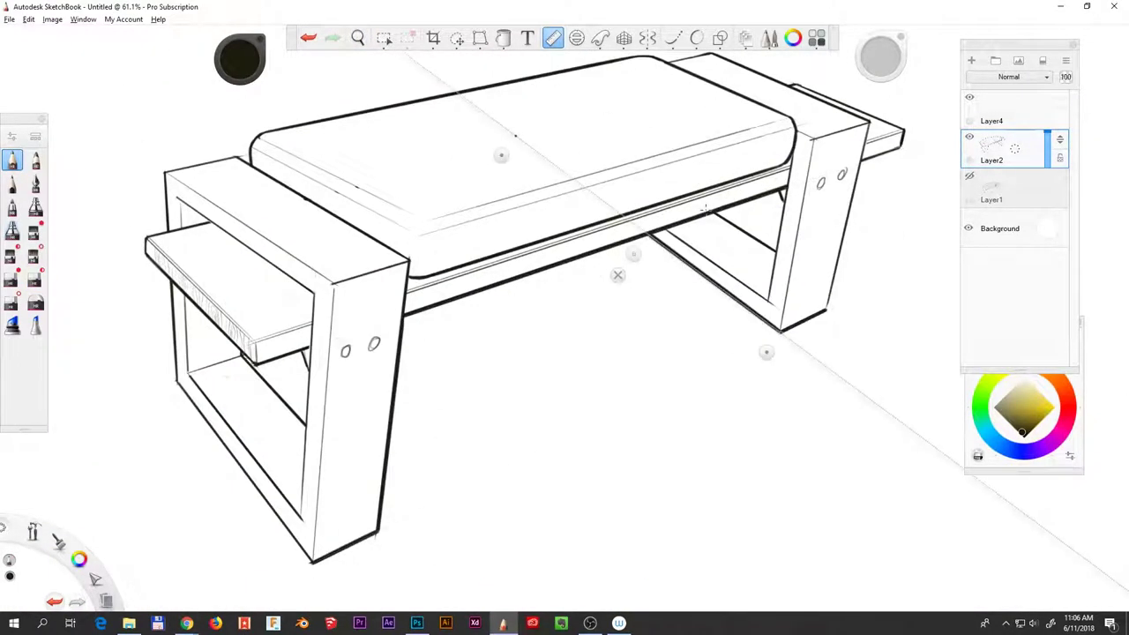
# Ink the right and left legs and the rail under the seat in bold.
pyautogui.press('space')
pyautogui.moveTo(705, 264); pyautogui.dragTo(368, 307)
pyautogui.moveTo(529, 176); pyautogui.dragTo(489, 357)
pyautogui.press('space')
pyautogui.moveTo(565, 318)
pyautogui.mouseDown()
pyautogui.moveTo(353, 264)
pyautogui.moveTo(330, 468)
pyautogui.mouseUp()
pyautogui.press('space')
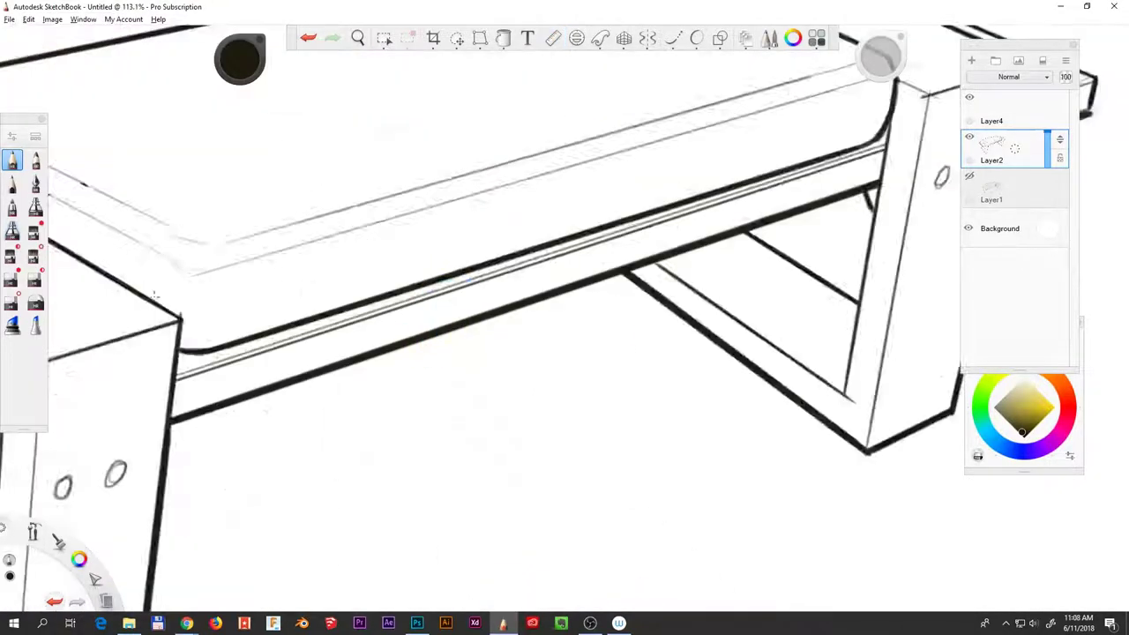
pyautogui.moveTo(212, 472)
pyautogui.mouseDown()
pyautogui.moveTo(259, 476)
pyautogui.moveTo(569, 247)
pyautogui.mouseUp()
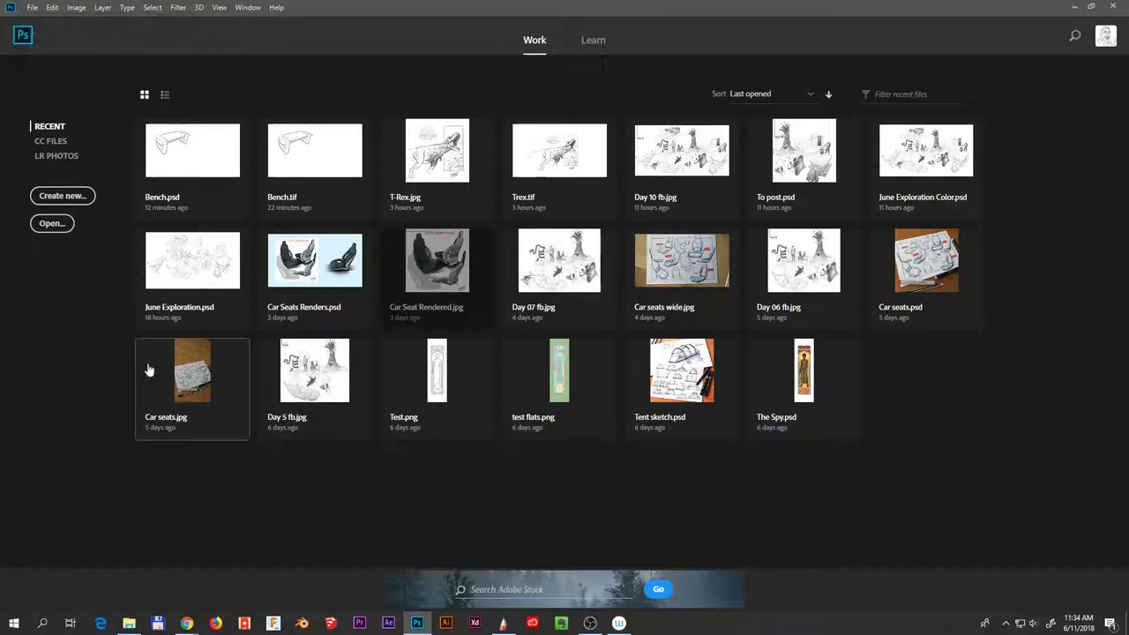
# Open Bench.psd and add a new layer filled with white.
pyautogui.click(196, 152)
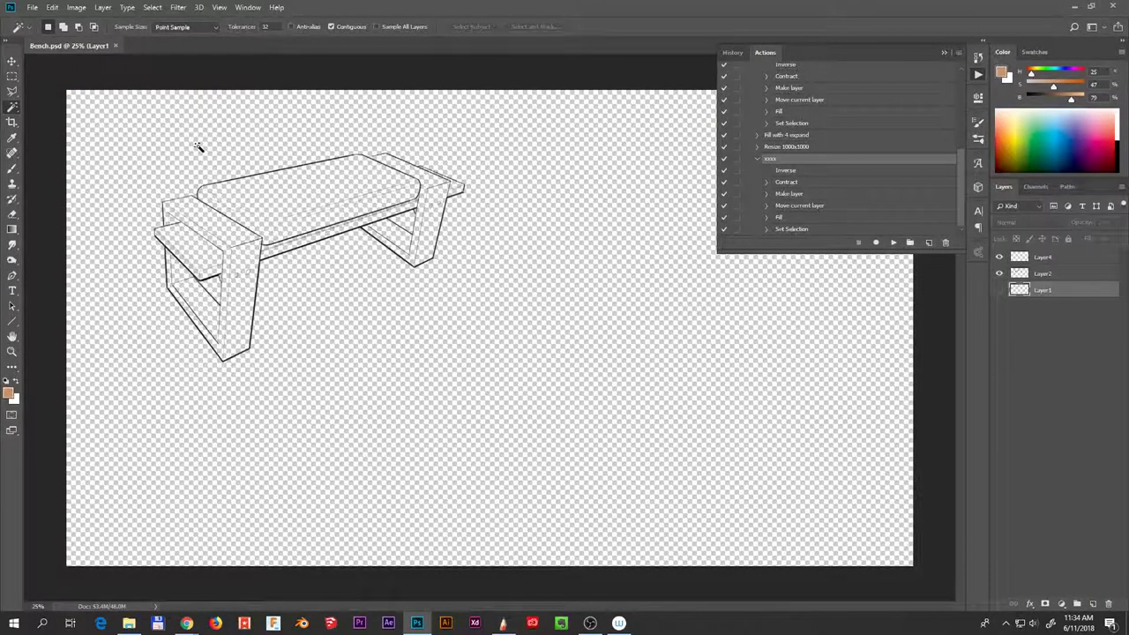
pyautogui.click(1093, 605)
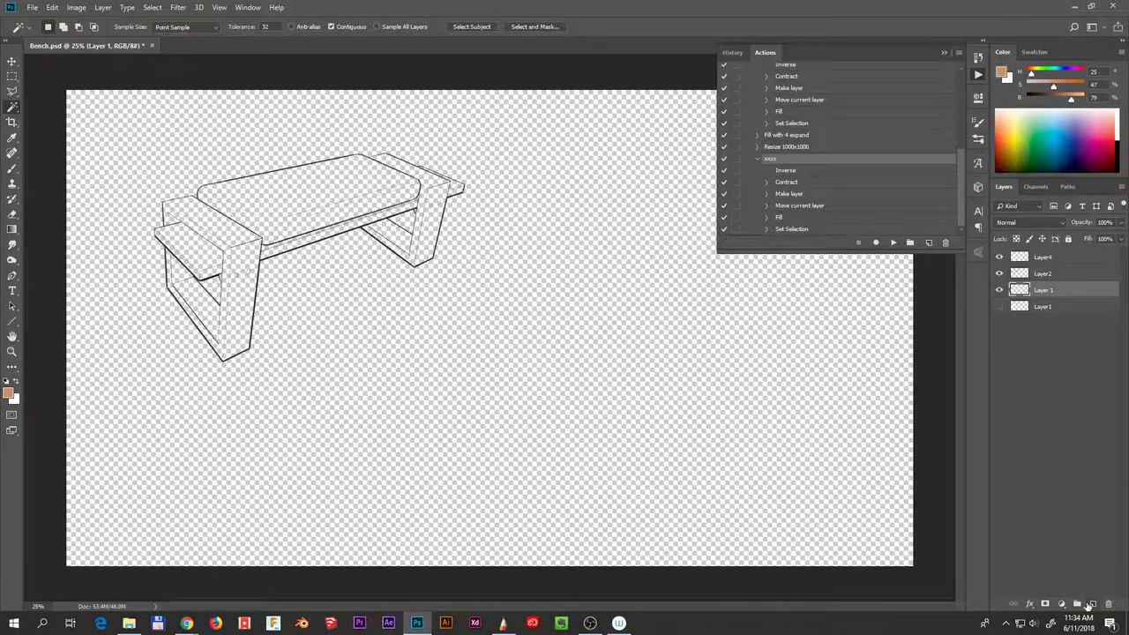
pyautogui.hotkey('ctrl', 'BackSpace')
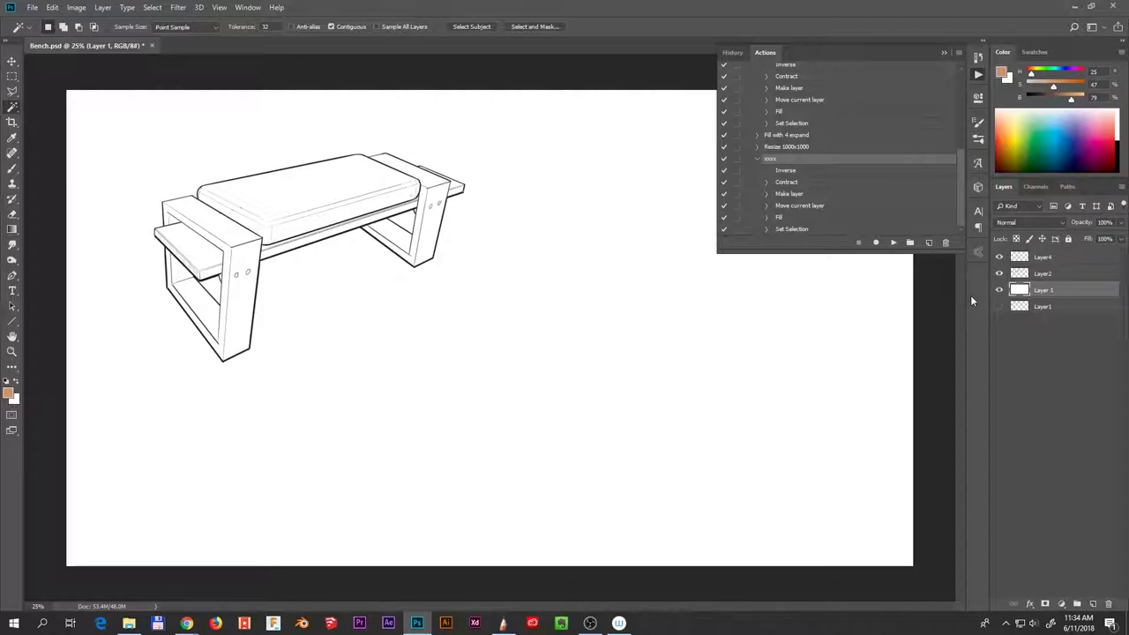
# Zoom the bench to 50%, add another empty layer above, and start renaming it.
pyautogui.click(303, 254)
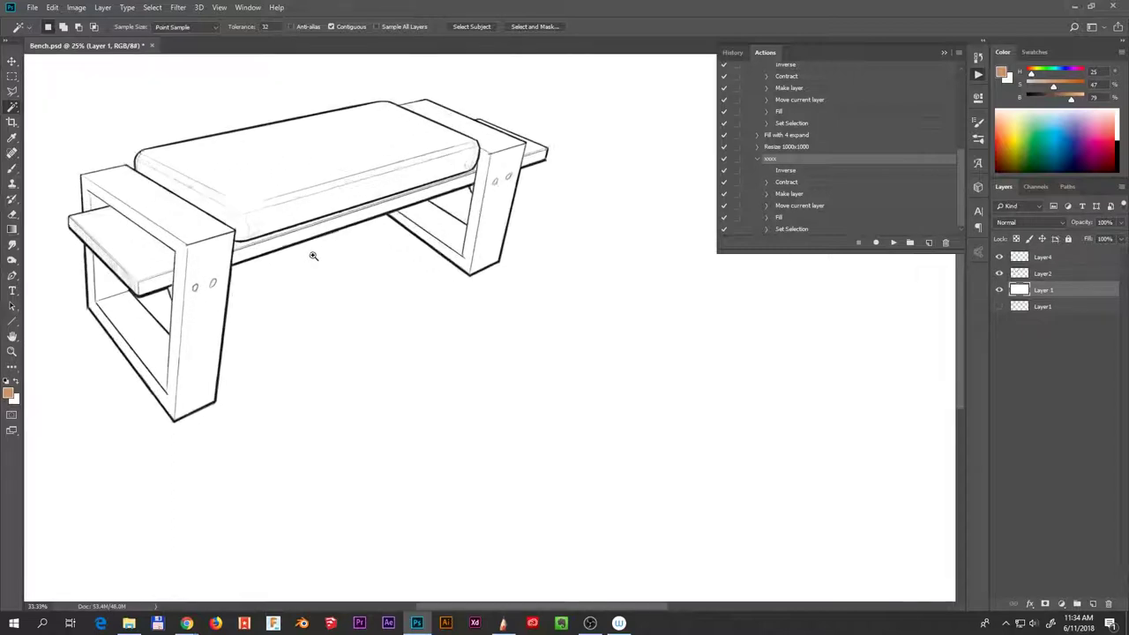
pyautogui.click(312, 252)
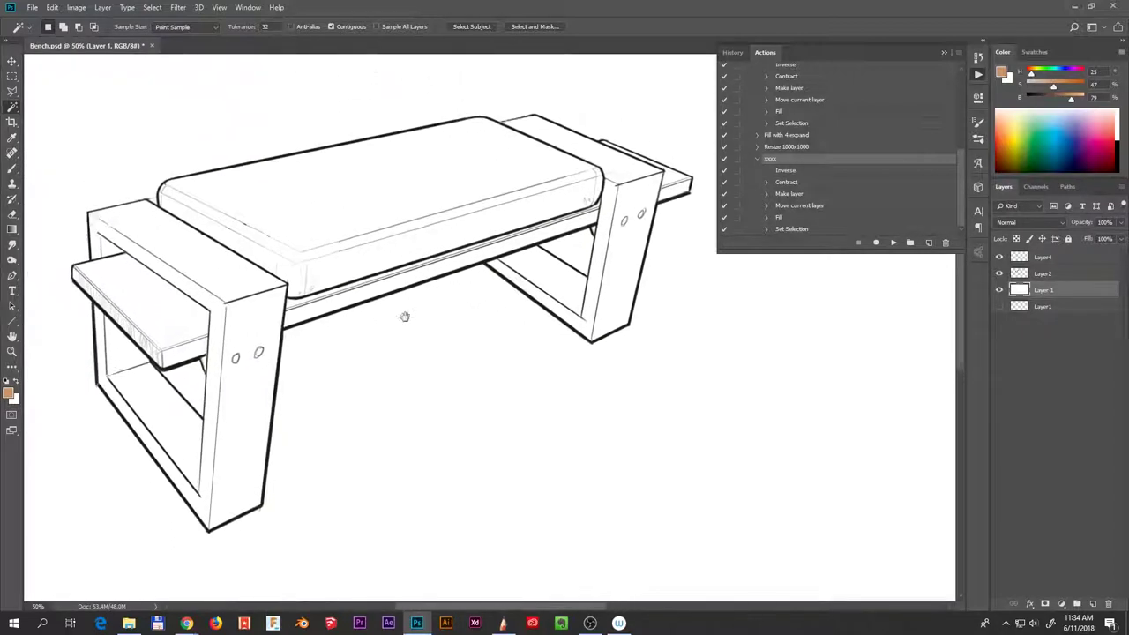
pyautogui.click(1093, 605)
pyautogui.doubleClick(1044, 289)
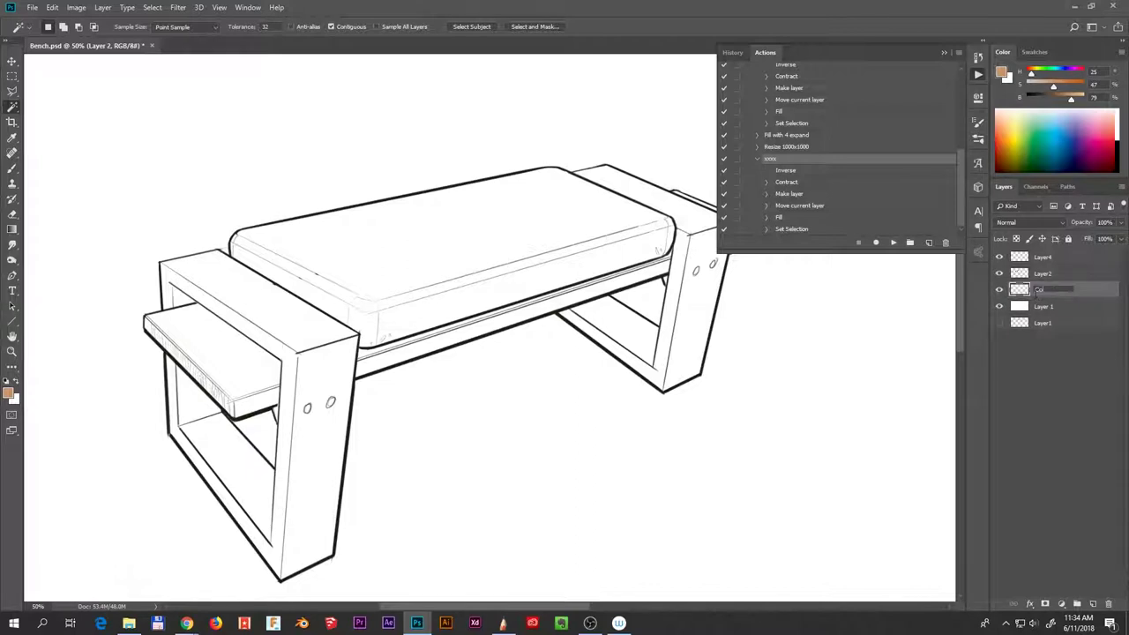
# Name the layer Color, switch to the Polygonal Lasso Tool, and close the Actions panel.
pyautogui.press('Return')
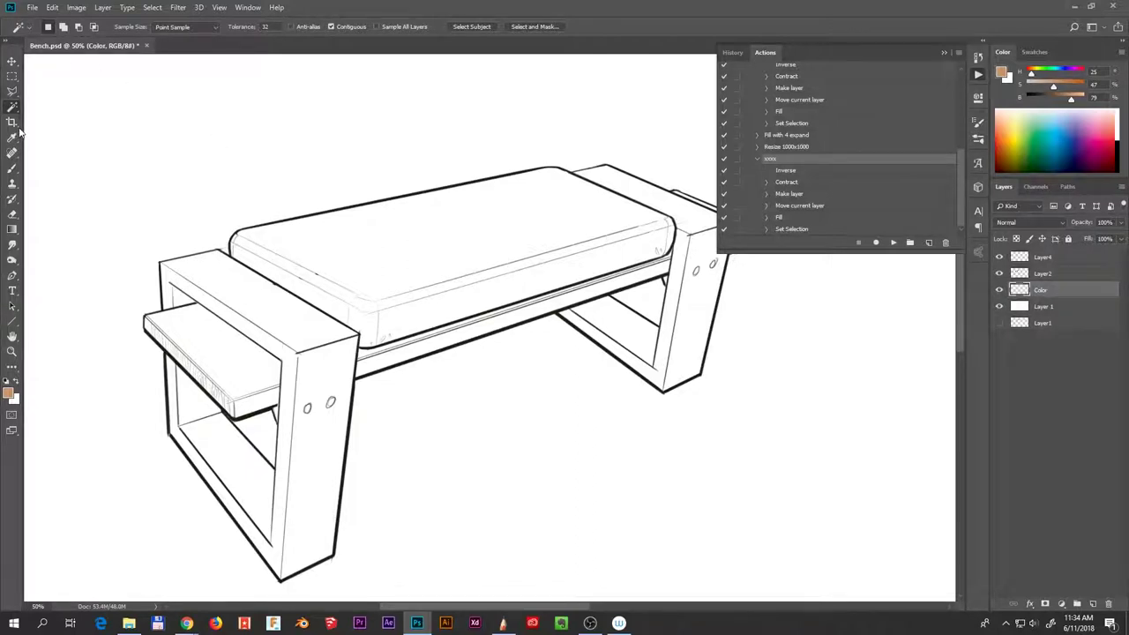
pyautogui.press('l')
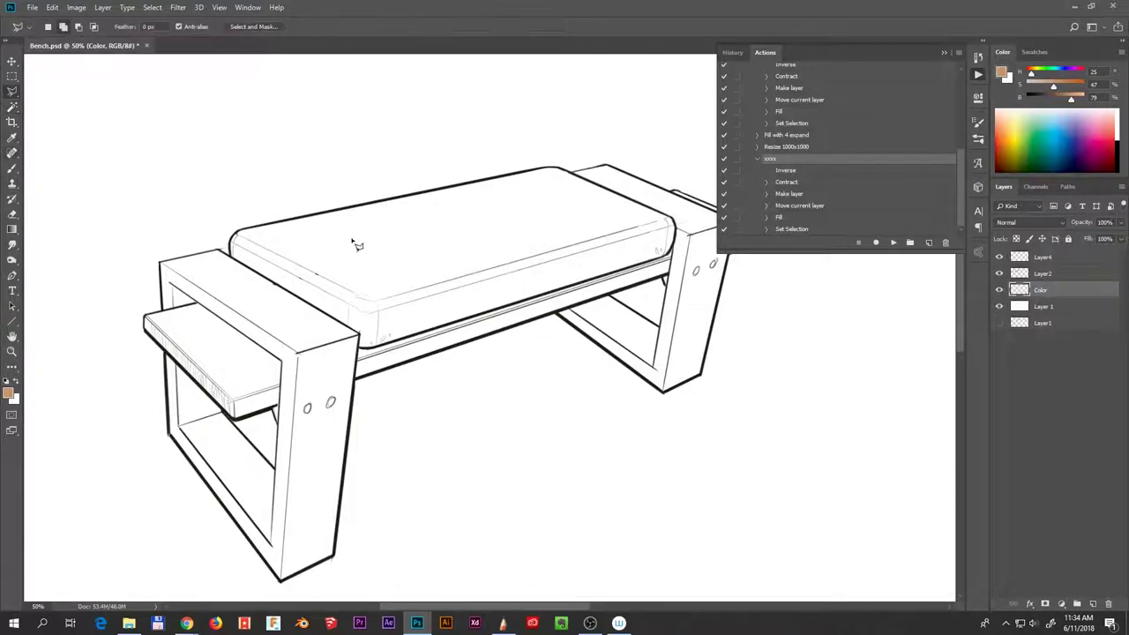
pyautogui.scroll(1, 540, 174)
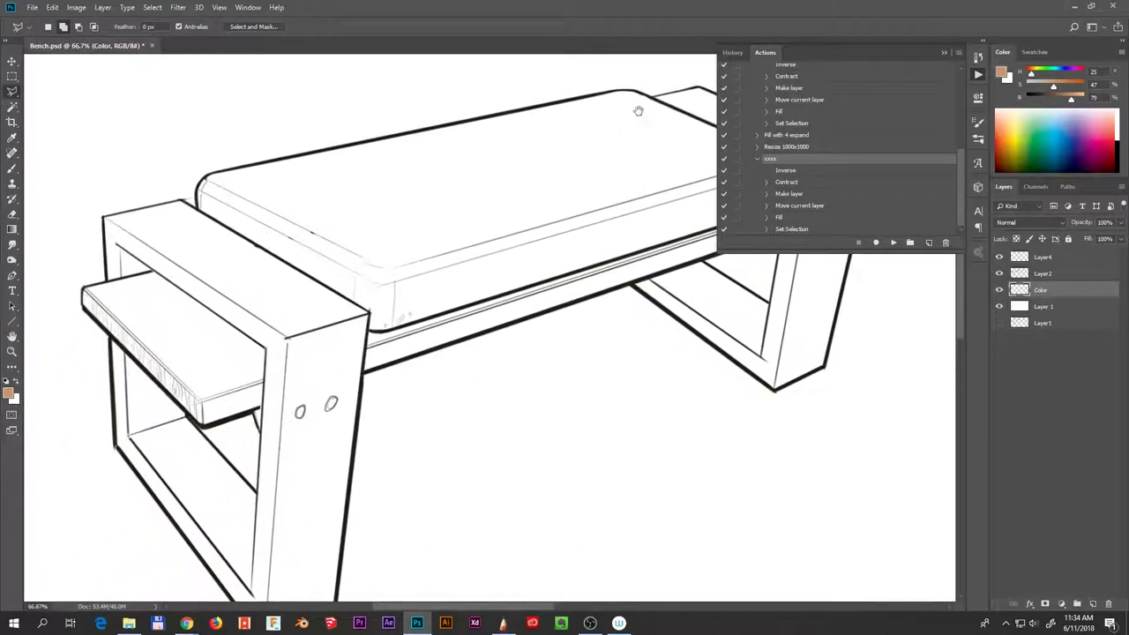
pyautogui.click(945, 50)
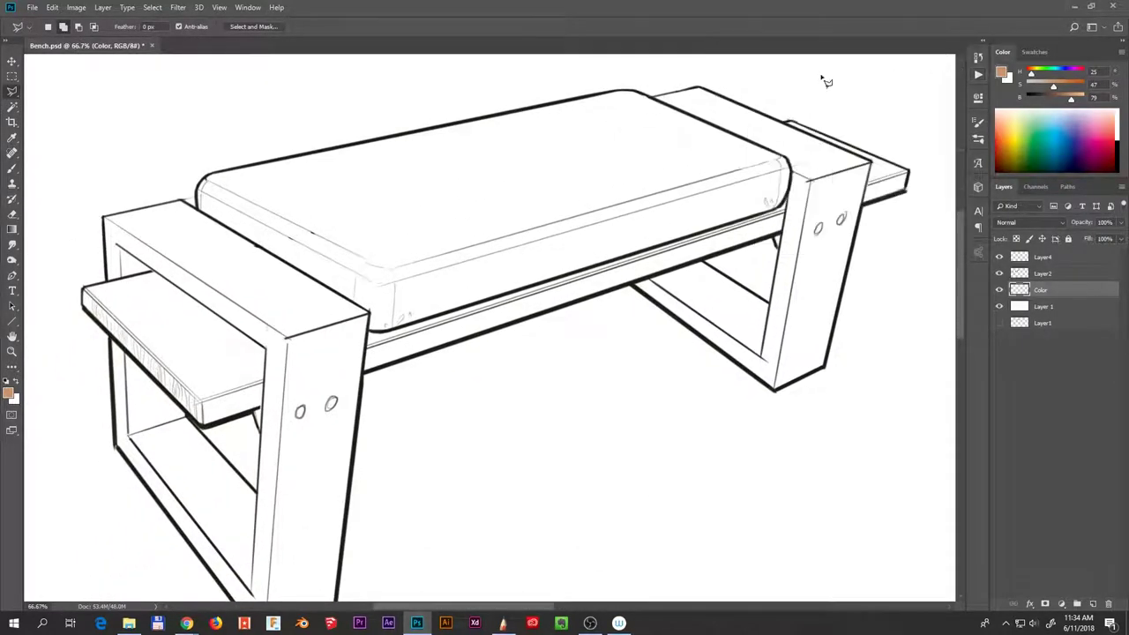
# Trace the selection from the cushion's far corner around the near leg and along the rail.
pyautogui.click(607, 94)
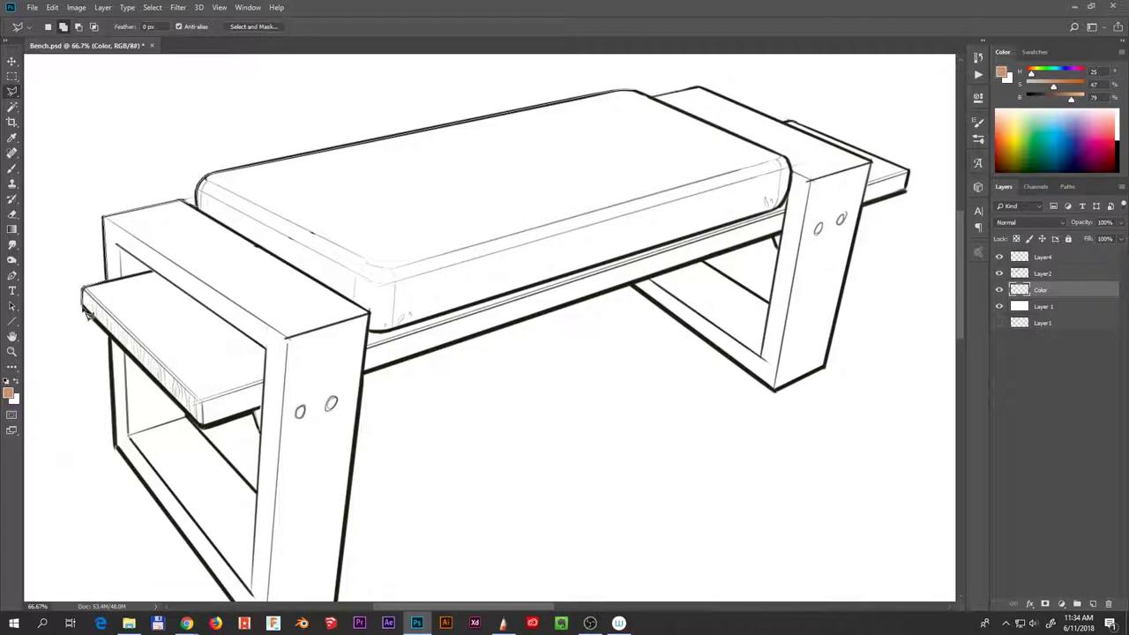
pyautogui.scroll(-1, 250, 553)
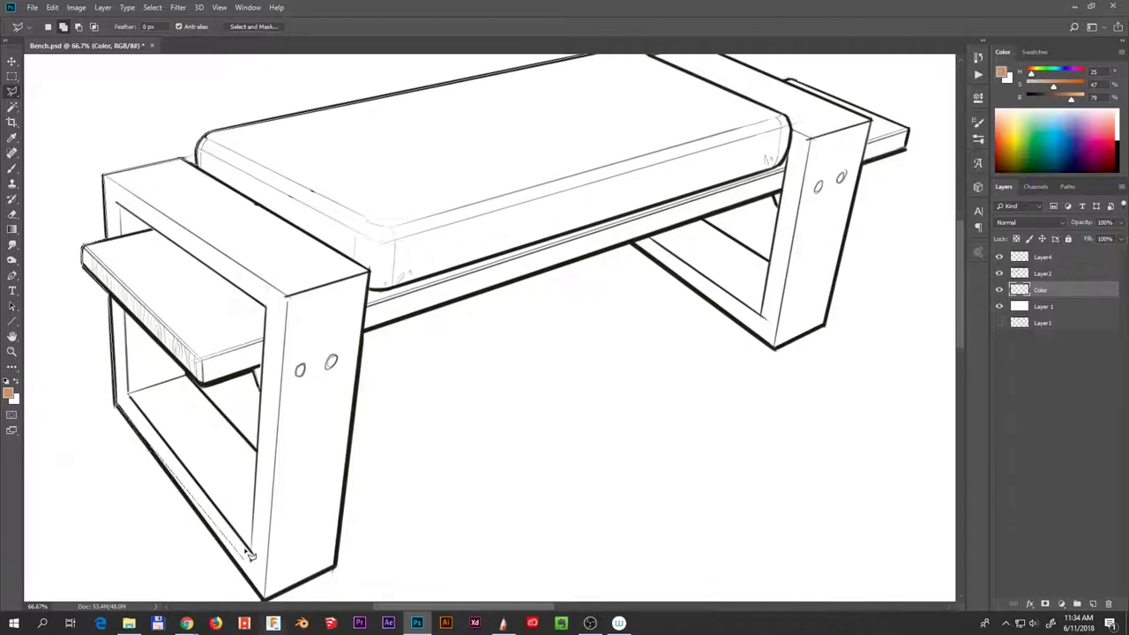
pyautogui.click(263, 597)
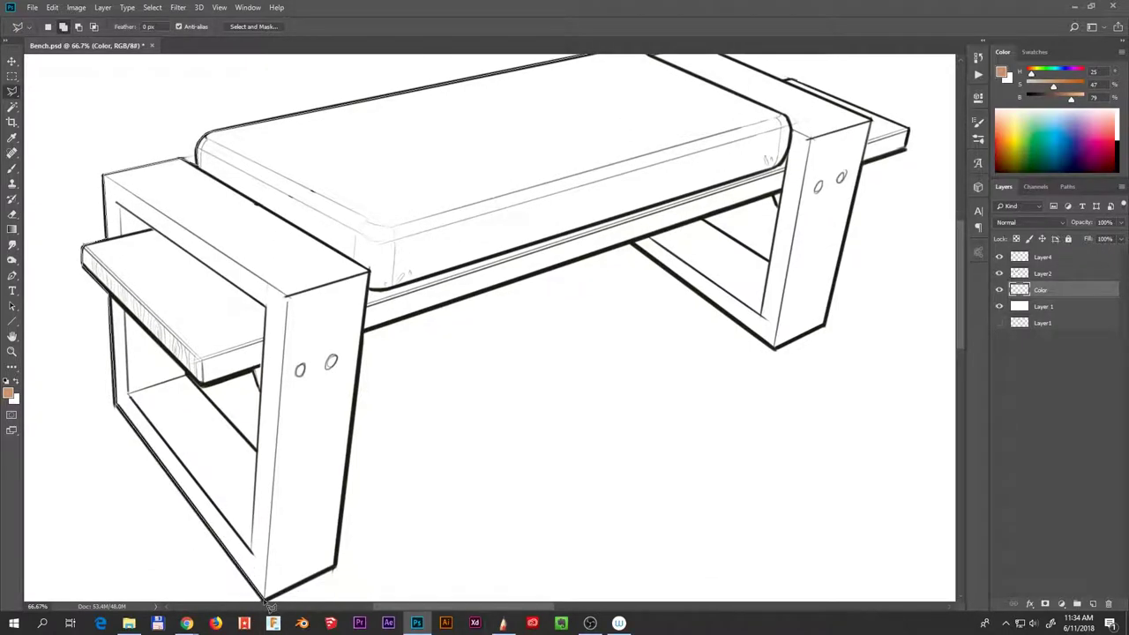
pyautogui.click(336, 568)
pyautogui.click(362, 332)
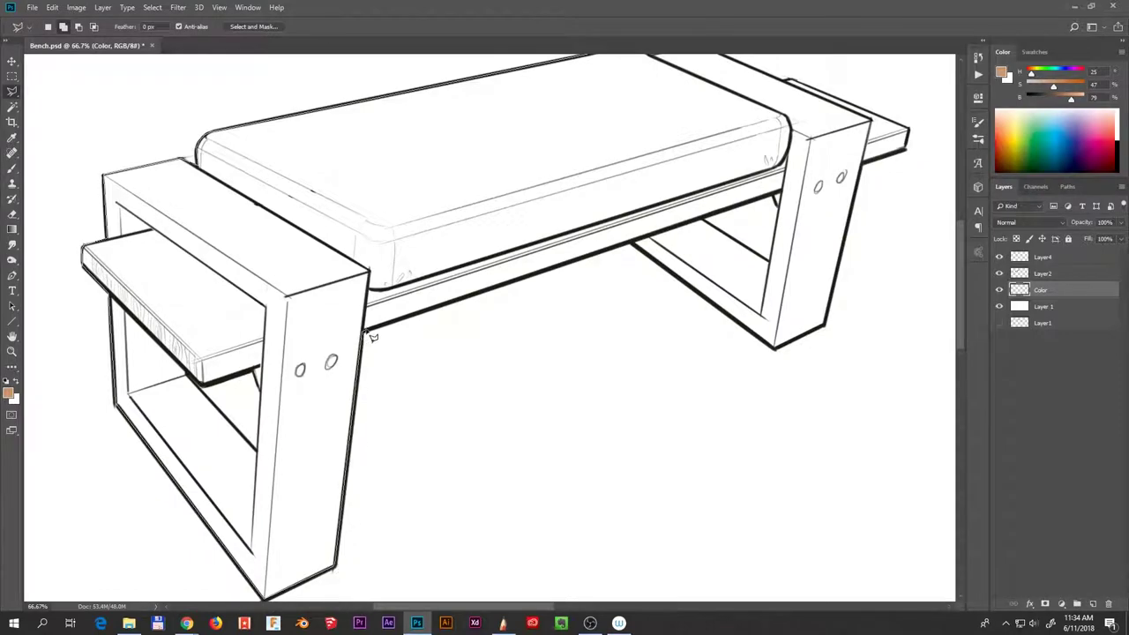
pyautogui.click(634, 241)
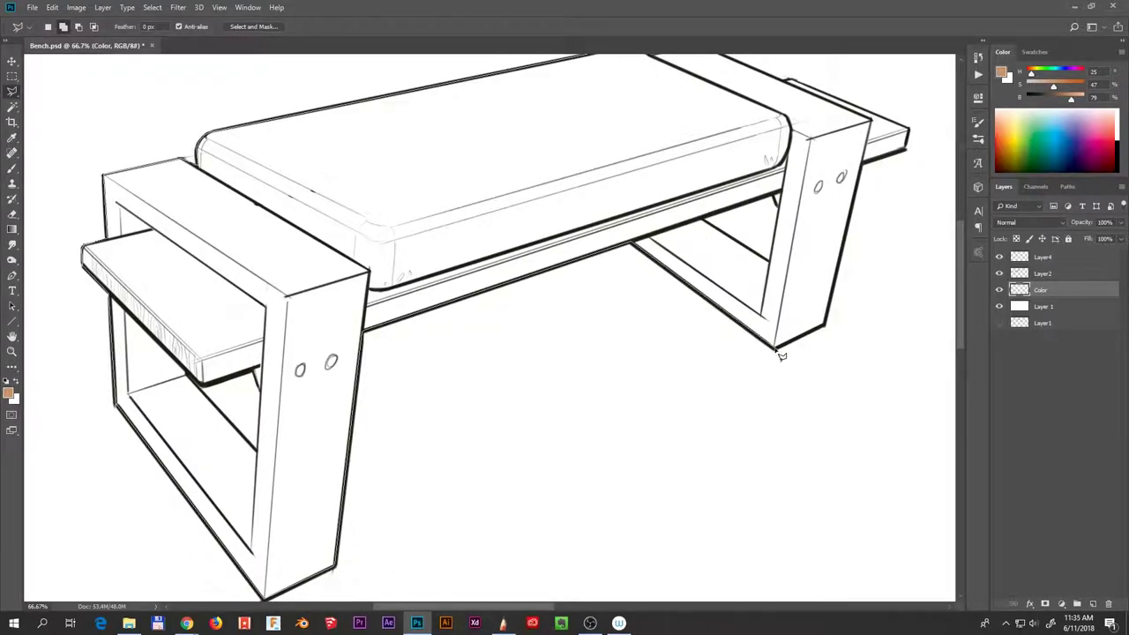
pyautogui.click(776, 349)
pyautogui.click(831, 315)
# Continue the outline around the far end piece and along the shelf's lower edge.
pyautogui.click(865, 166)
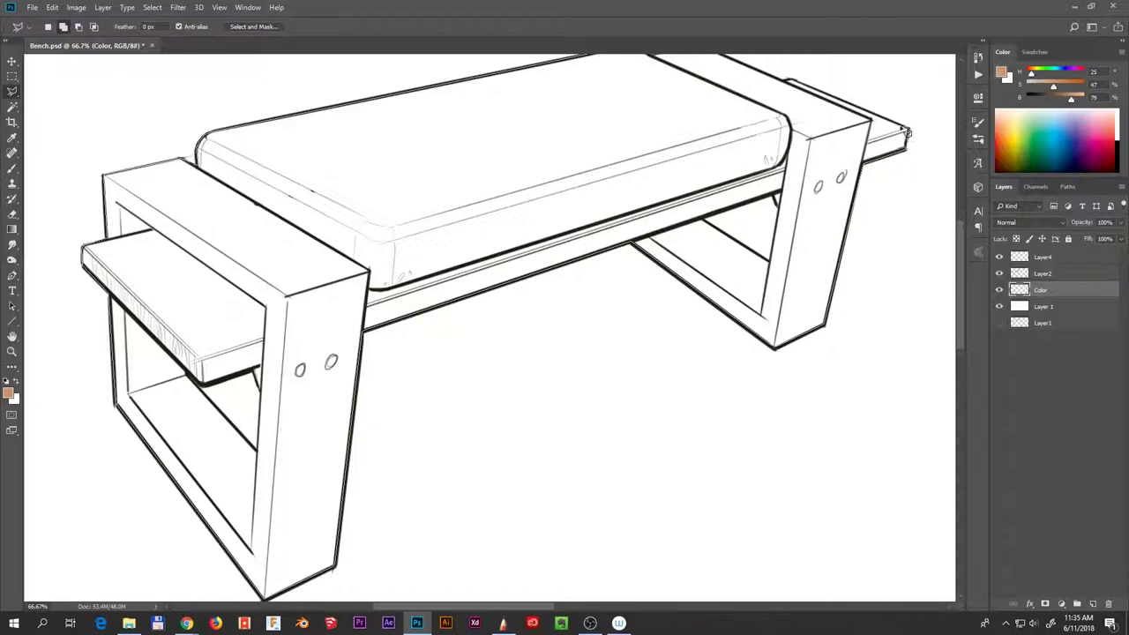
pyautogui.click(907, 133)
pyautogui.click(783, 83)
pyautogui.scroll(5, 728, 201)
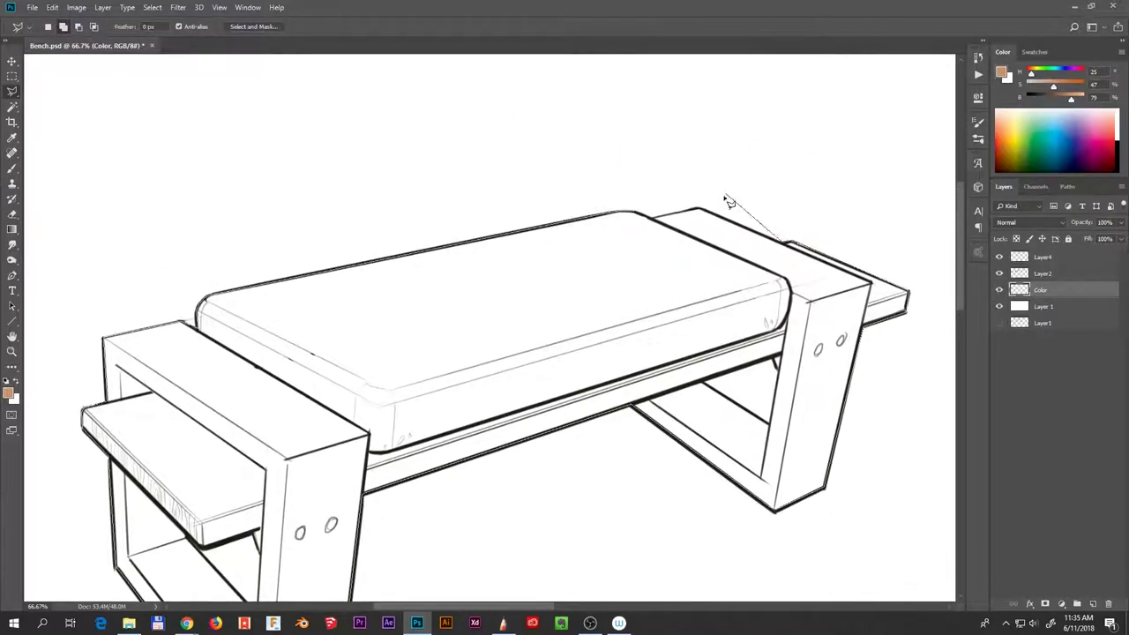
pyautogui.click(698, 209)
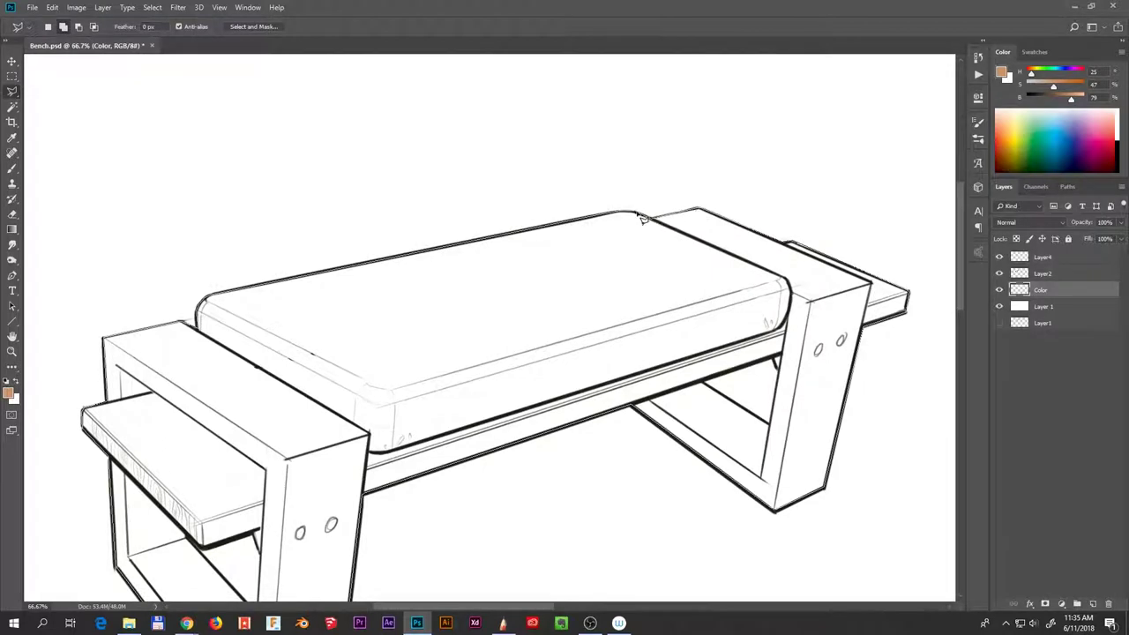
pyautogui.moveTo(352, 564); pyautogui.dragTo(580, 322)
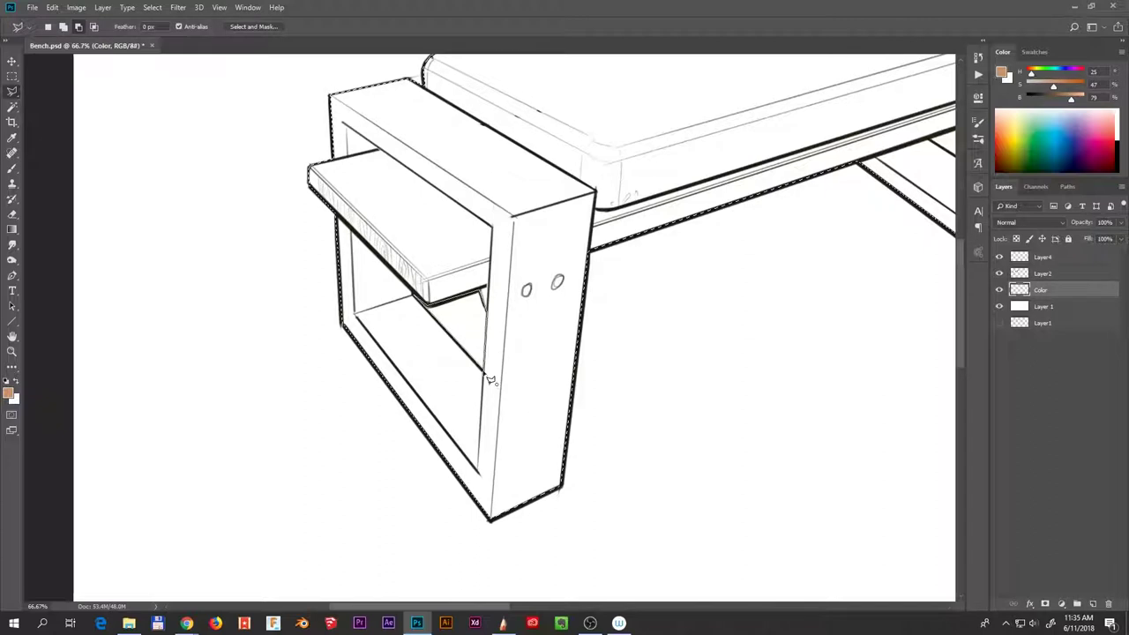
pyautogui.hscroll(5, 491, 373)
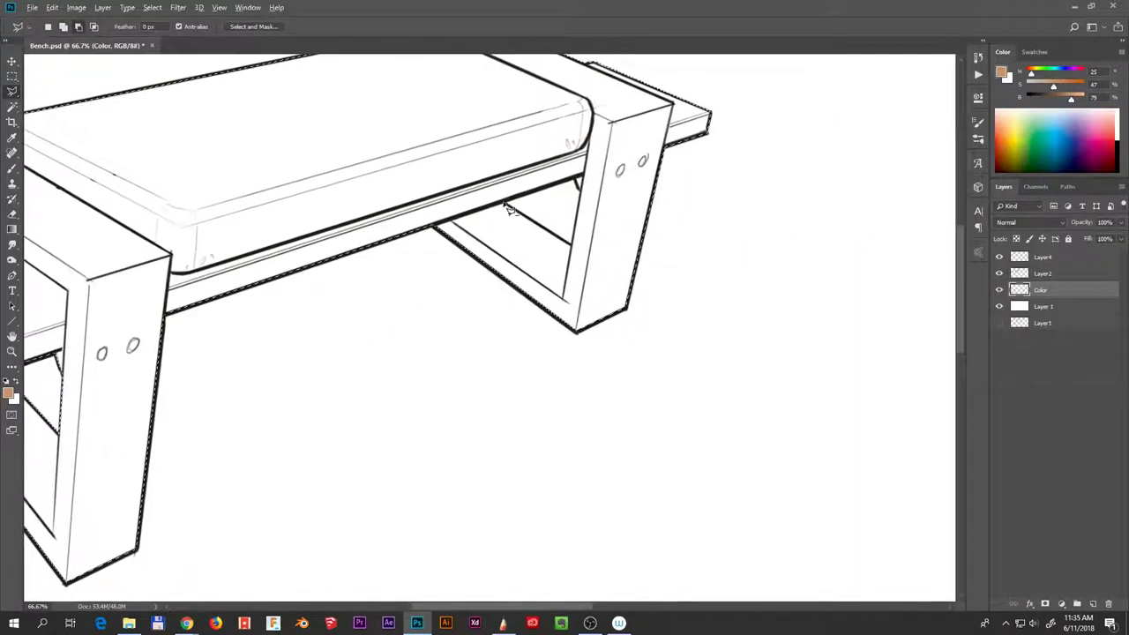
pyautogui.moveTo(589, 203)
pyautogui.mouseDown()
pyautogui.moveTo(578, 183)
pyautogui.moveTo(503, 214)
pyautogui.moveTo(516, 221)
pyautogui.moveTo(507, 213)
pyautogui.mouseUp()
pyautogui.moveTo(450, 287); pyautogui.dragTo(535, 336)
pyautogui.scroll(-1, 630, 343)
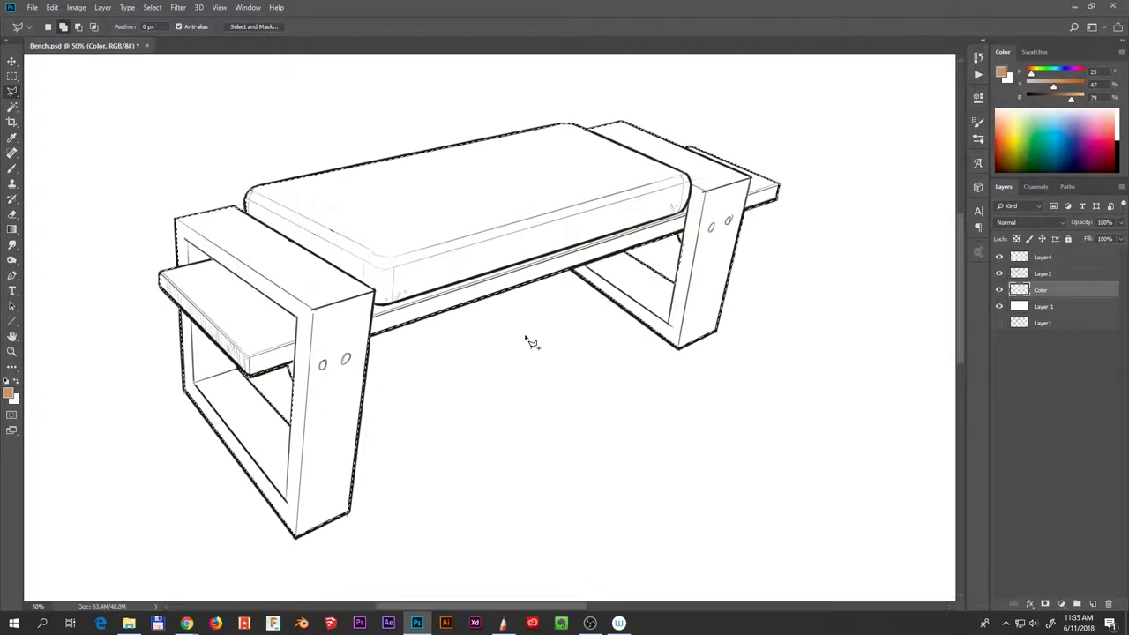
# Fill the bench selection with tan and rename Layer2 to 'Line art'.
pyautogui.hotkey('alt', 'BackSpace')
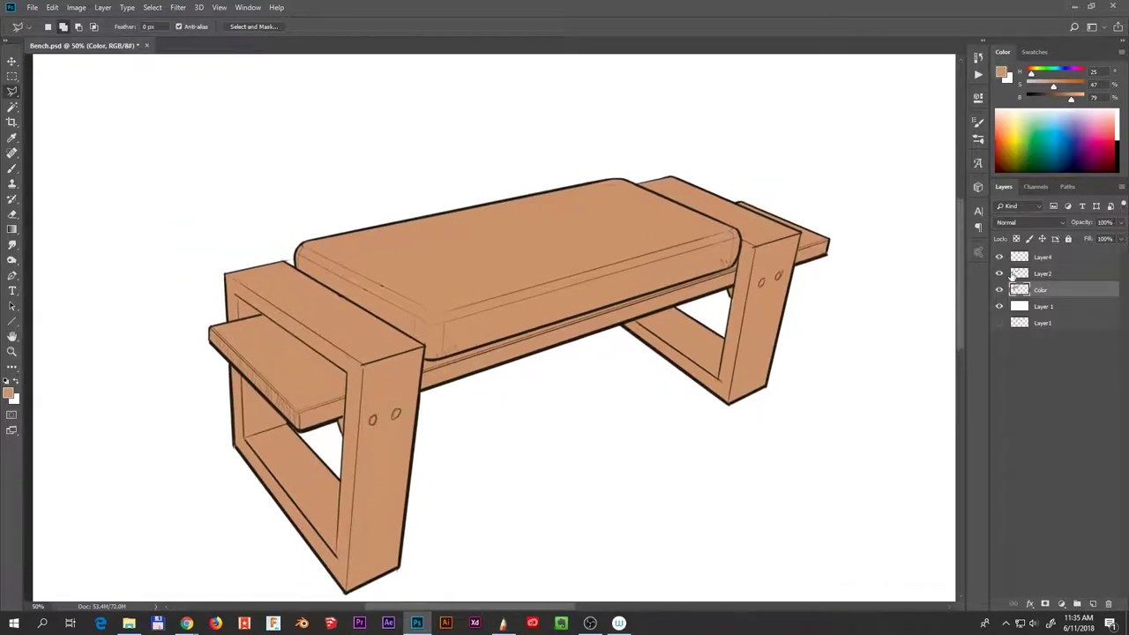
pyautogui.doubleClick(1042, 275)
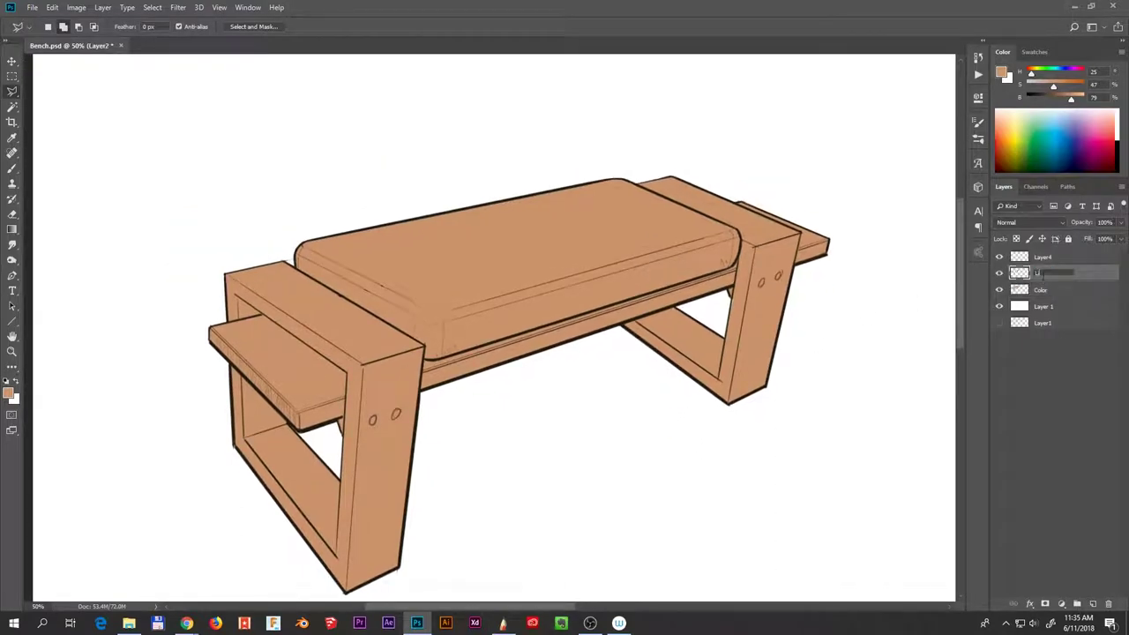
pyautogui.write('Line art')
pyautogui.press('Return')
# Toggle the Line art and Color layers on and off to compare the fill, then make Color active.
pyautogui.click(999, 274)
pyautogui.click(999, 273)
pyautogui.click(999, 290)
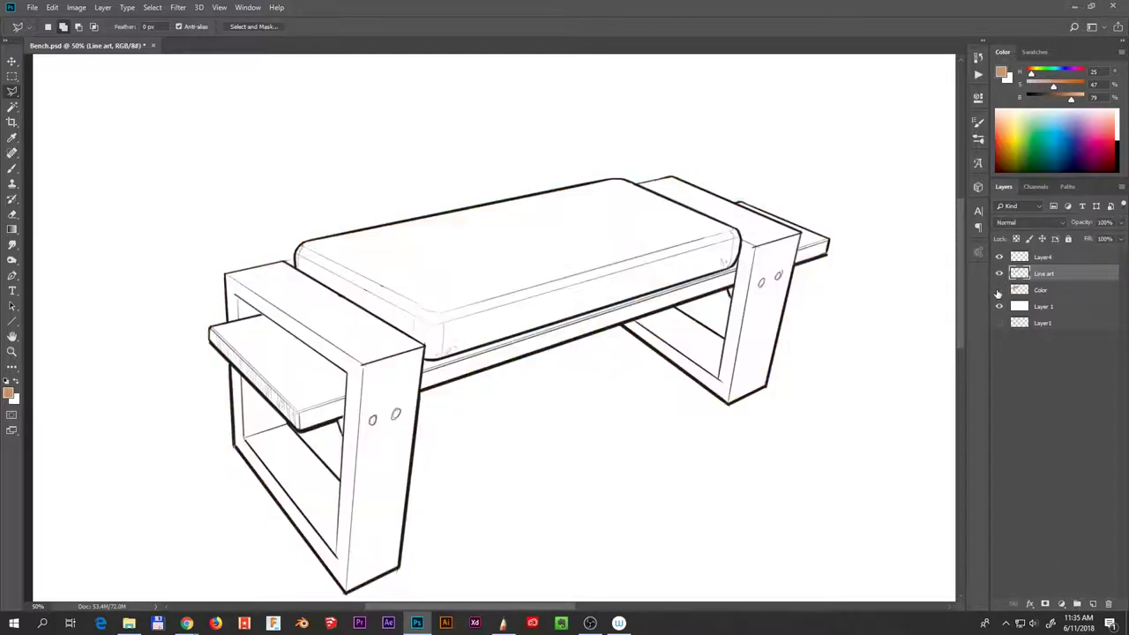
pyautogui.click(998, 290)
pyautogui.moveTo(635, 401)
pyautogui.mouseDown()
pyautogui.moveTo(527, 428)
pyautogui.moveTo(580, 456)
pyautogui.moveTo(640, 326)
pyautogui.mouseUp()
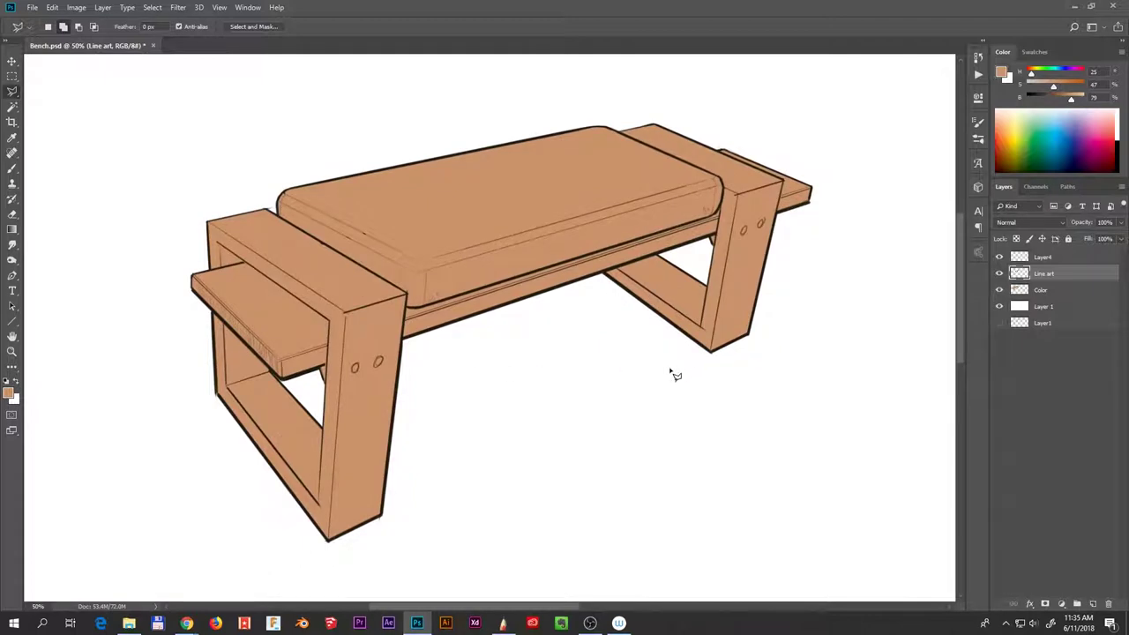
pyautogui.moveTo(694, 358); pyautogui.dragTo(568, 322)
pyautogui.moveTo(575, 388); pyautogui.dragTo(658, 388)
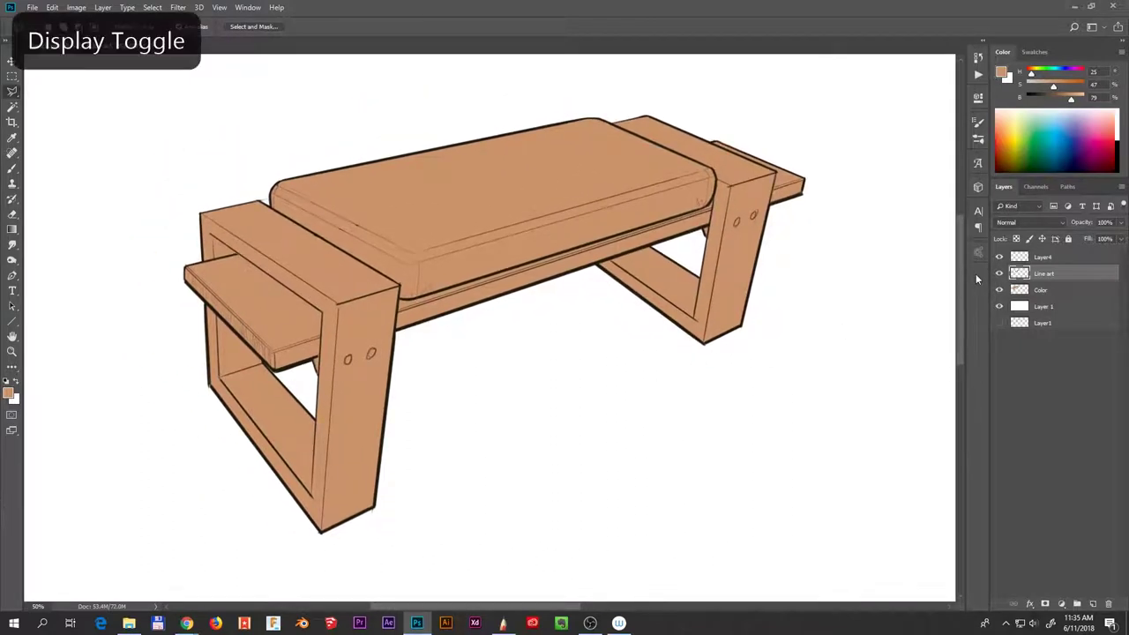
pyautogui.click(1060, 290)
# Delete the Color layer and make Line art the active layer.
pyautogui.press('Delete')
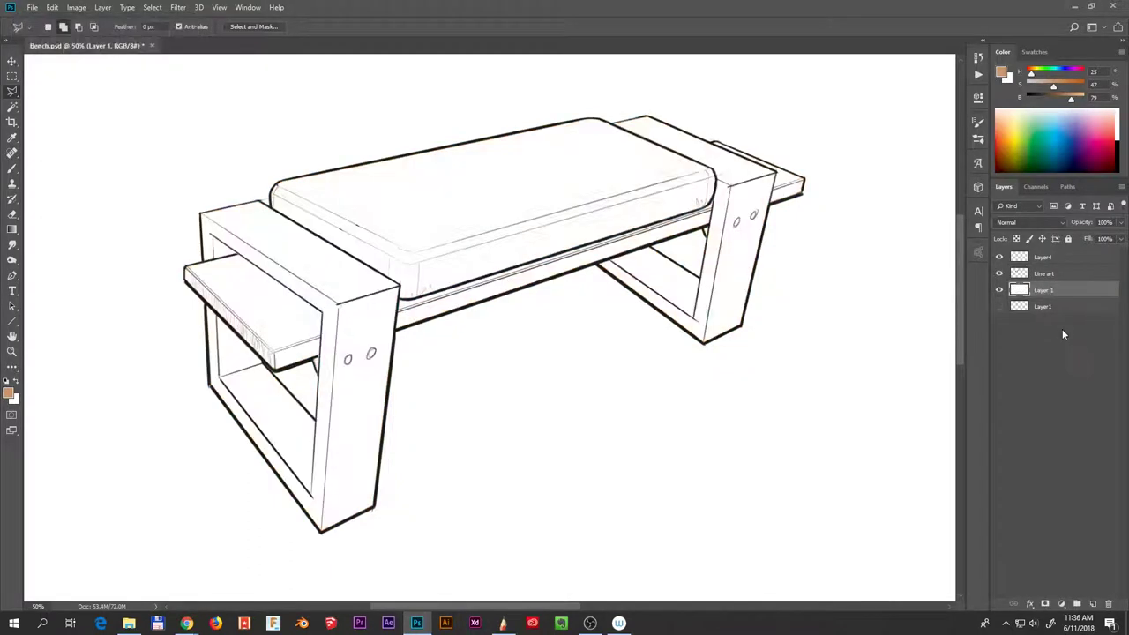
pyautogui.click(1018, 276)
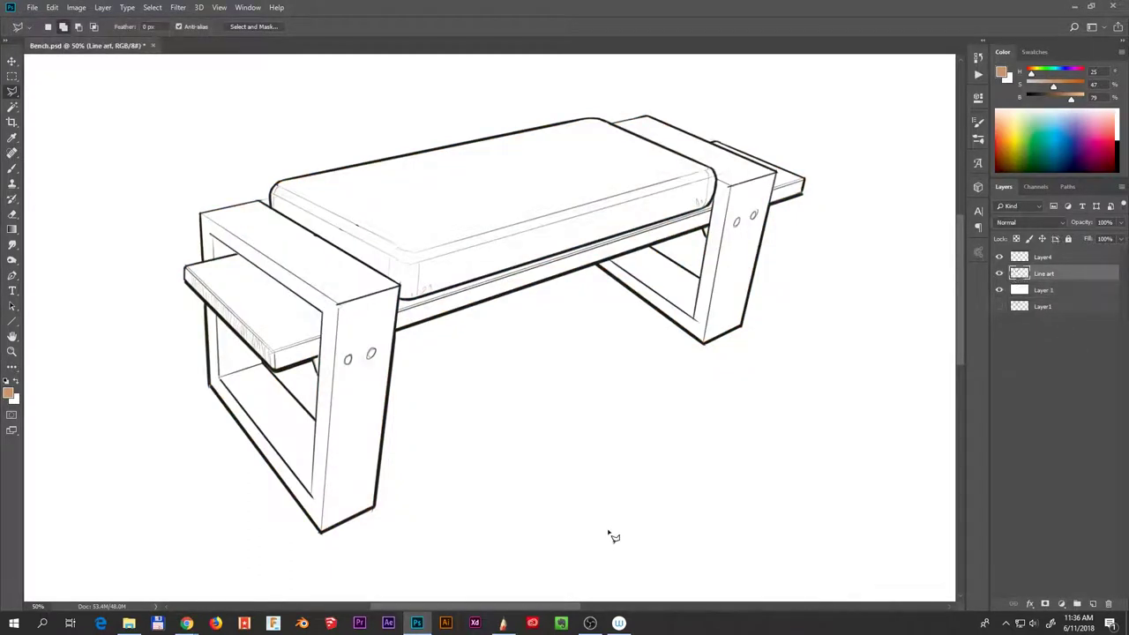
pyautogui.moveTo(676, 408)
pyautogui.mouseDown()
pyautogui.moveTo(586, 406)
pyautogui.moveTo(588, 418)
pyautogui.mouseUp()
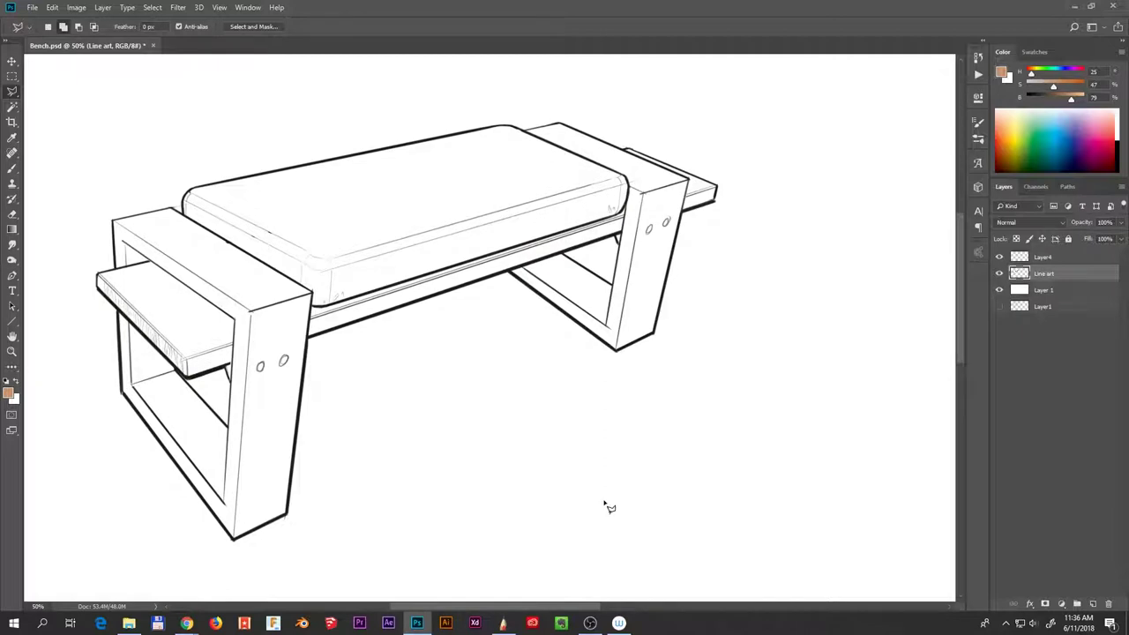
# Delete the leftover xxxx test action and select the Fill with white action.
pyautogui.click(977, 74)
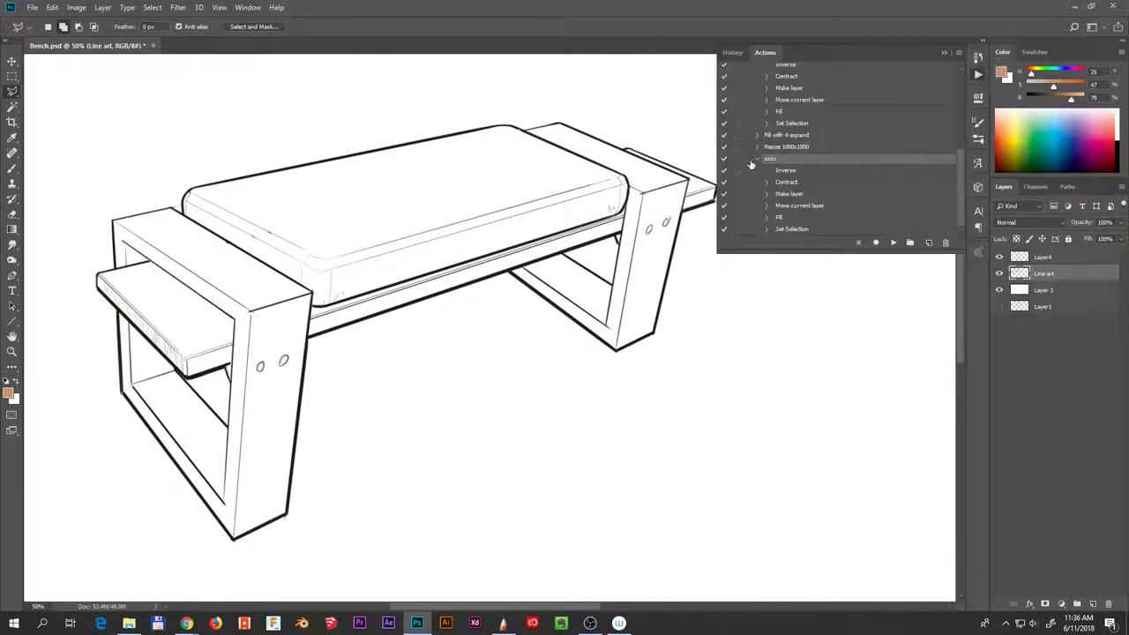
pyautogui.click(945, 242)
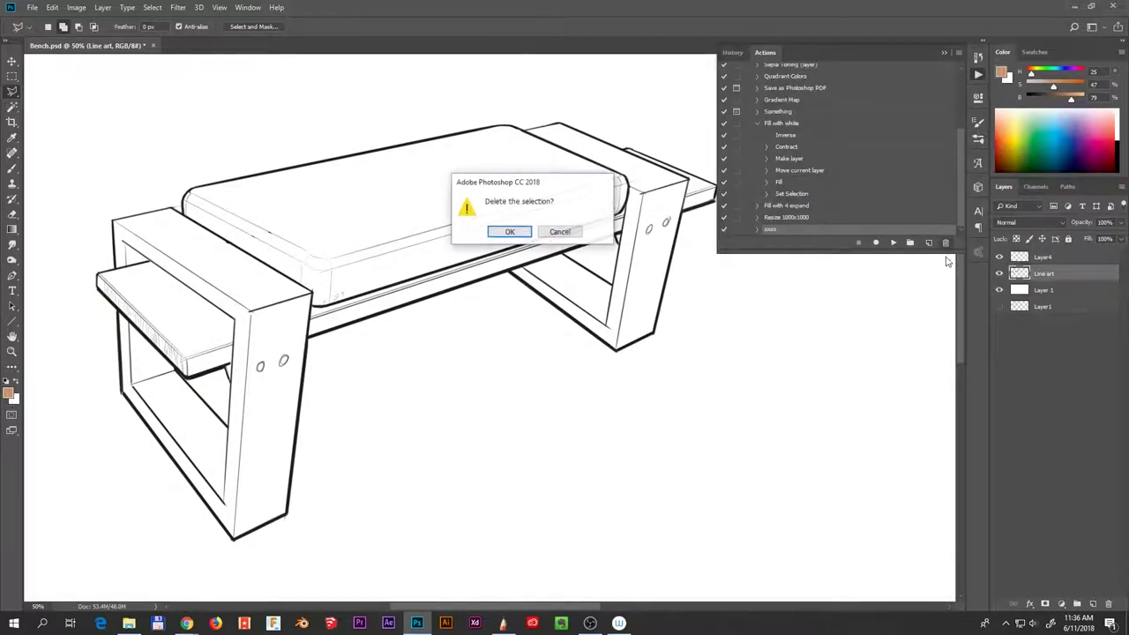
pyautogui.click(525, 234)
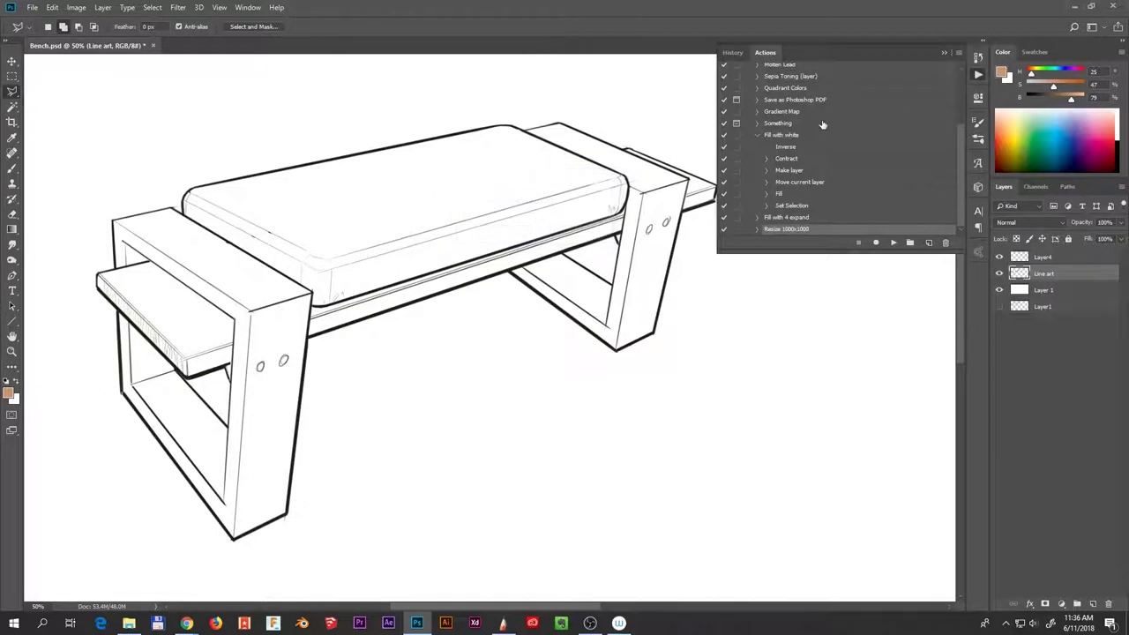
pyautogui.click(754, 139)
pyautogui.click(792, 208)
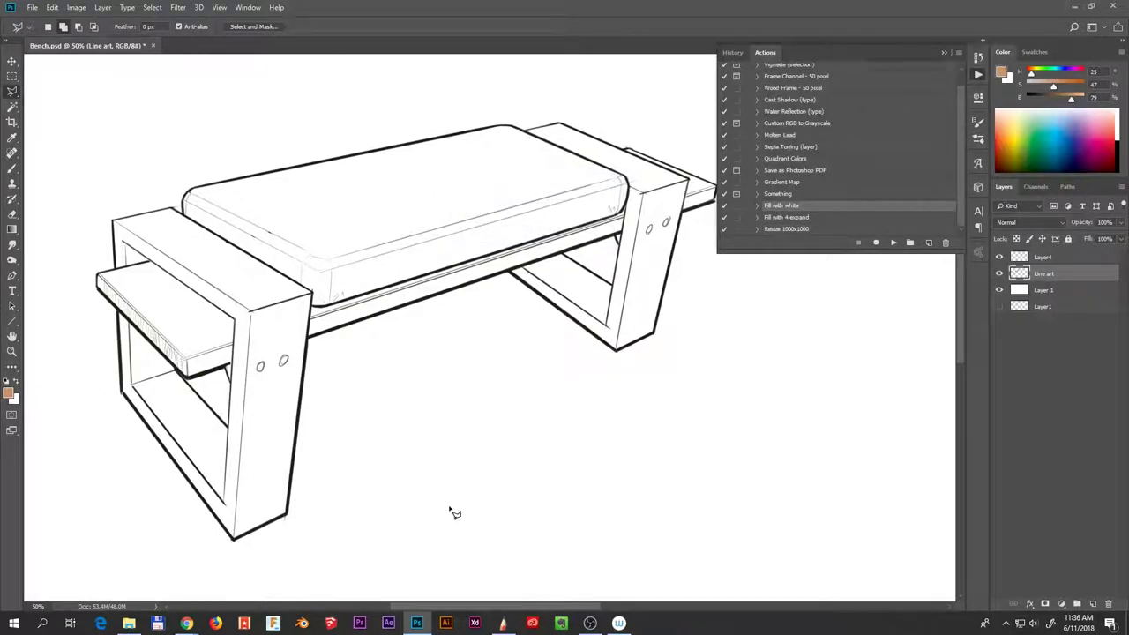
# Magic Wand the background, run Fill with white, check it with Layer 1 hidden, then discard it.
pyautogui.press('w')
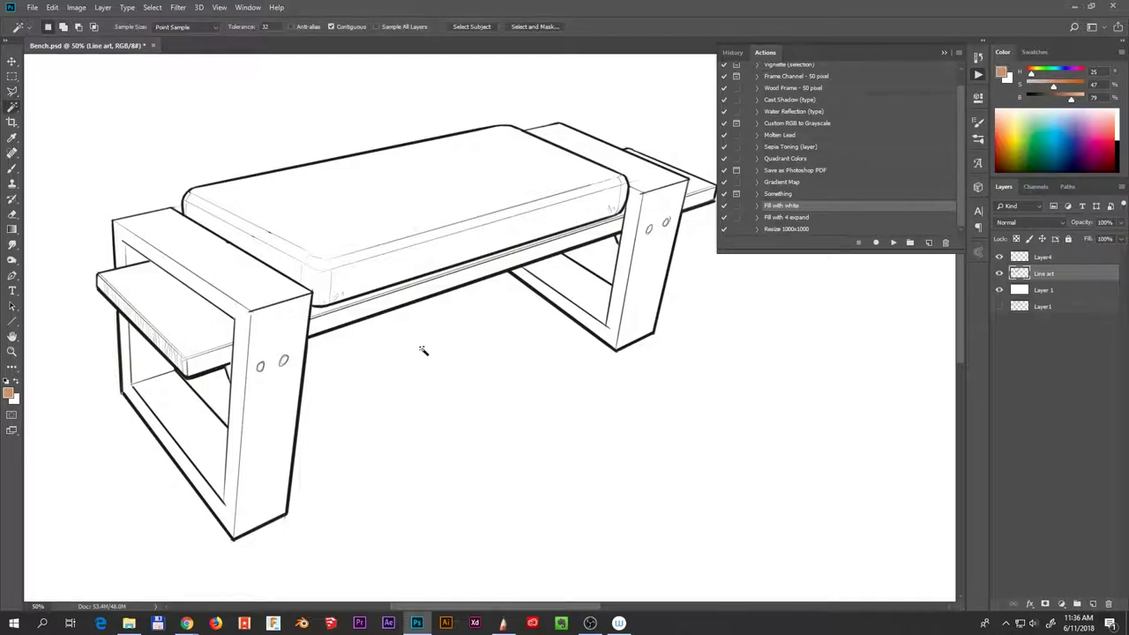
pyautogui.click(428, 351)
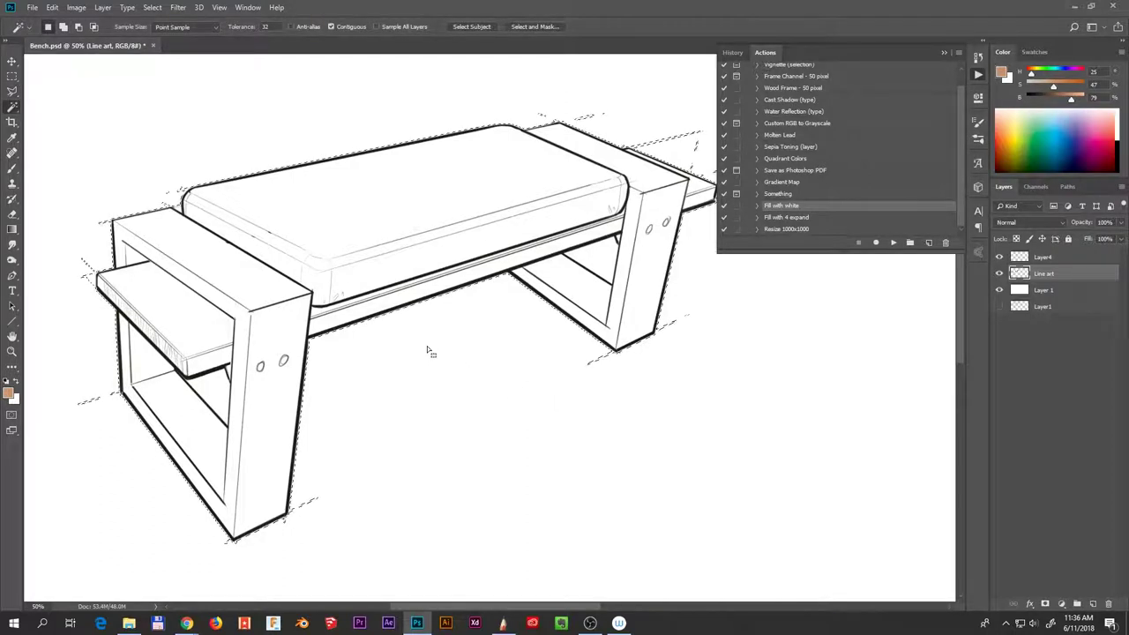
pyautogui.click(892, 244)
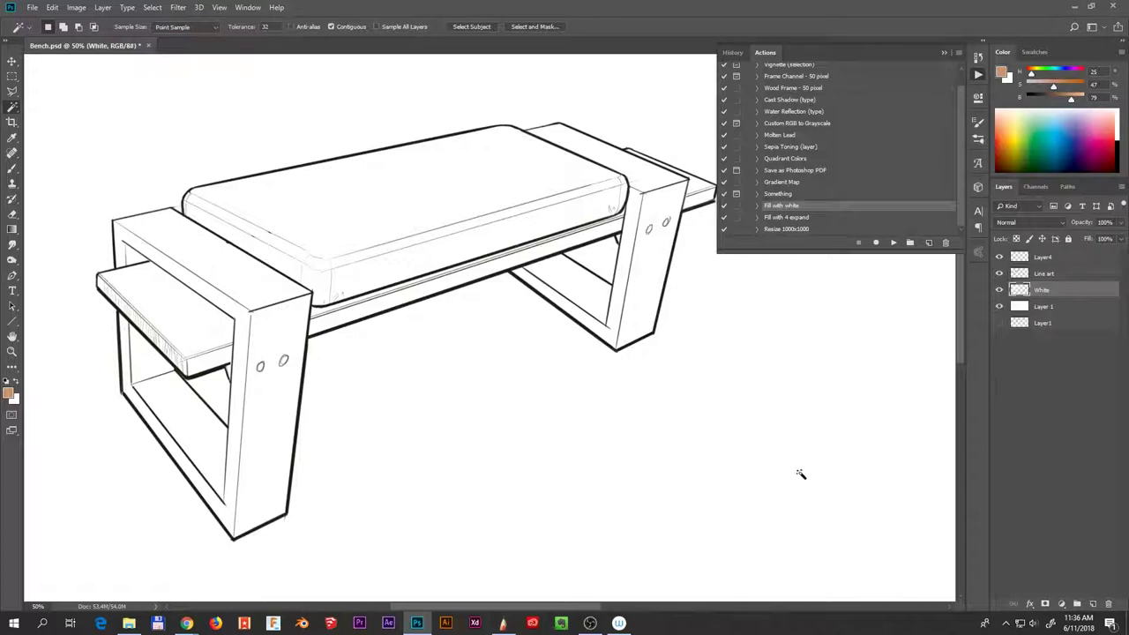
pyautogui.click(944, 52)
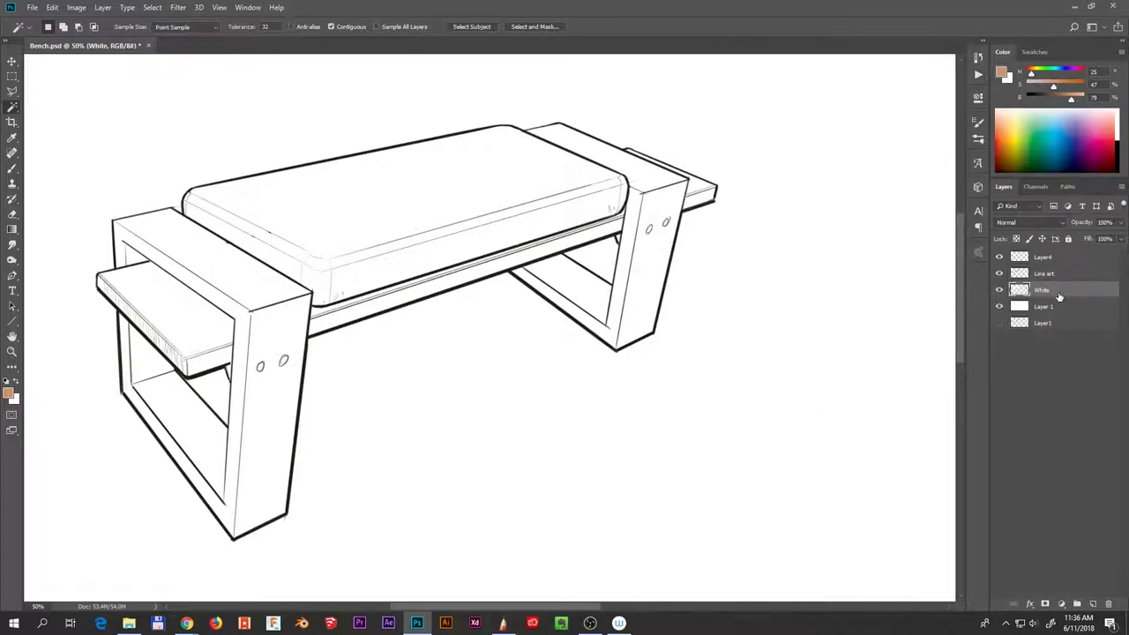
pyautogui.click(999, 306)
pyautogui.moveTo(542, 385); pyautogui.dragTo(644, 380)
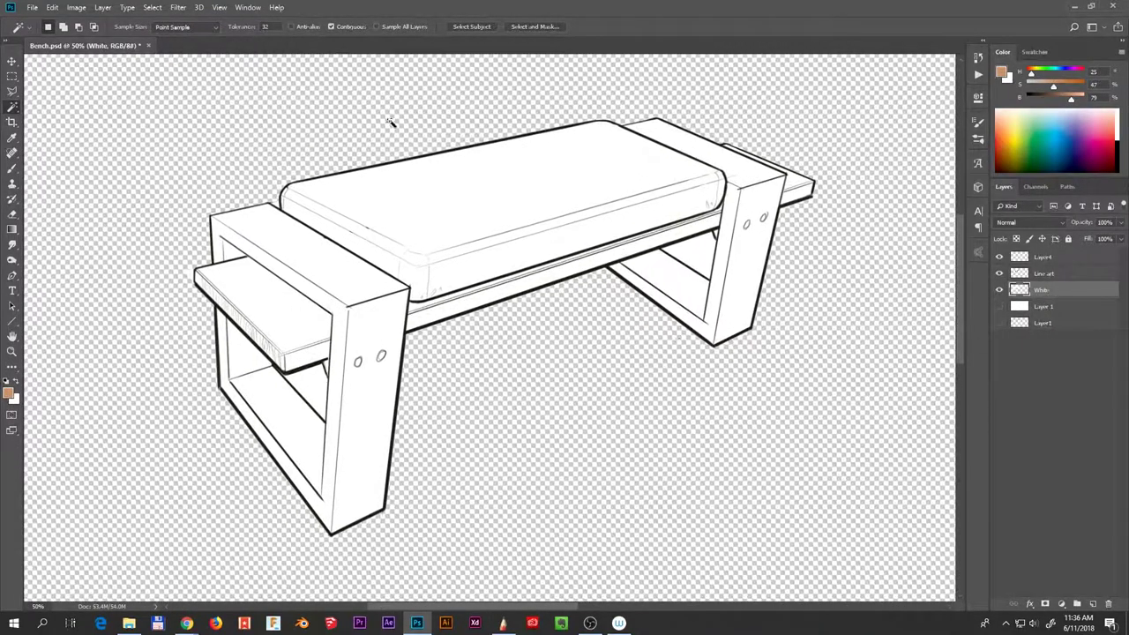
pyautogui.moveTo(593, 453)
pyautogui.mouseDown()
pyautogui.moveTo(492, 430)
pyautogui.moveTo(506, 527)
pyautogui.moveTo(650, 433)
pyautogui.moveTo(637, 423)
pyautogui.mouseUp()
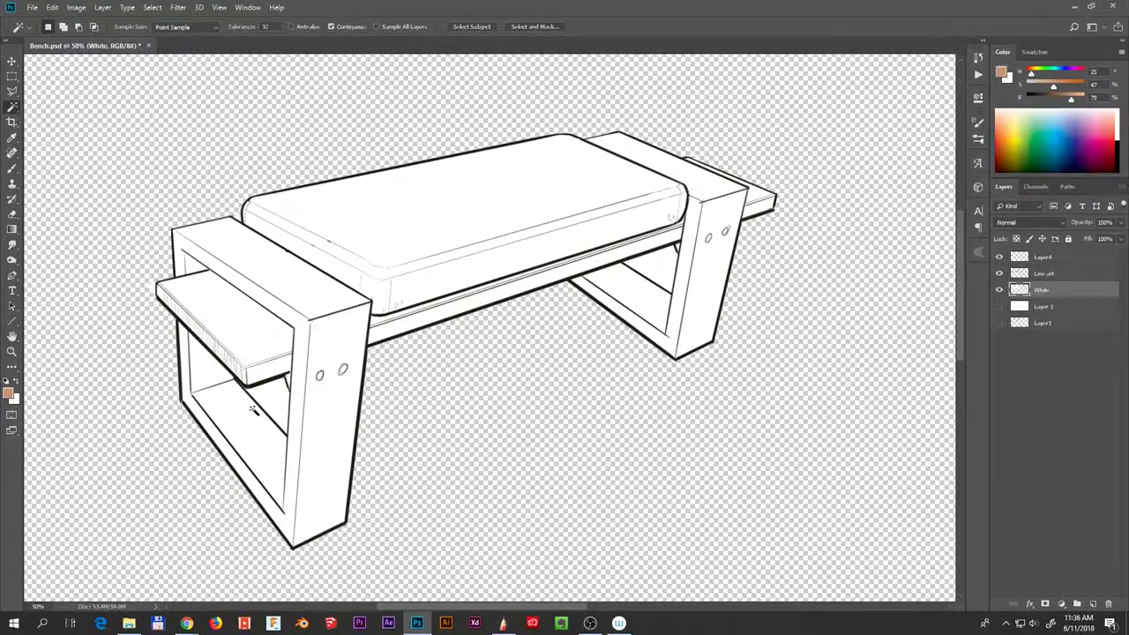
pyautogui.press('Delete')
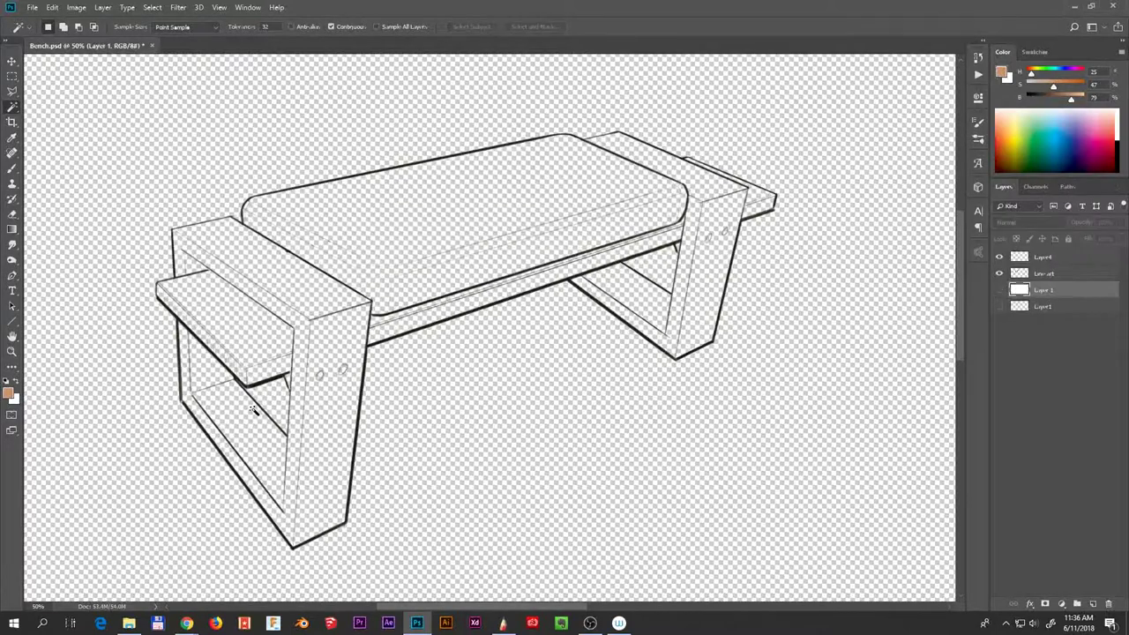
# Show Layer 1 again and reselect the background on Line art using Alt/Shift selection modes.
pyautogui.click(999, 290)
pyautogui.click(1045, 273)
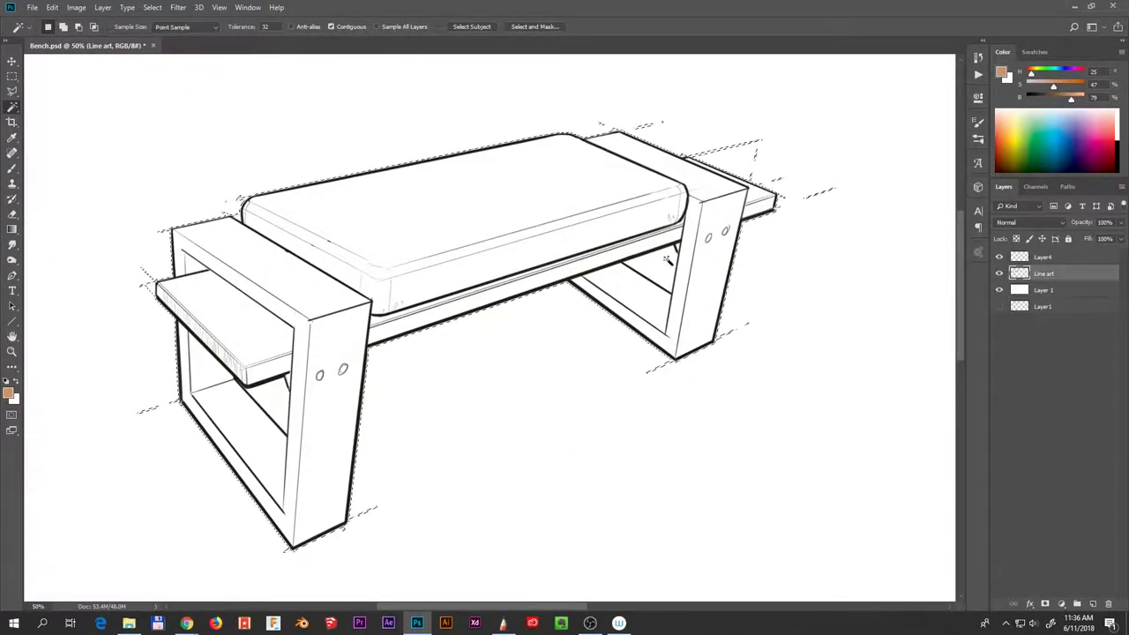
pyautogui.press('alt')
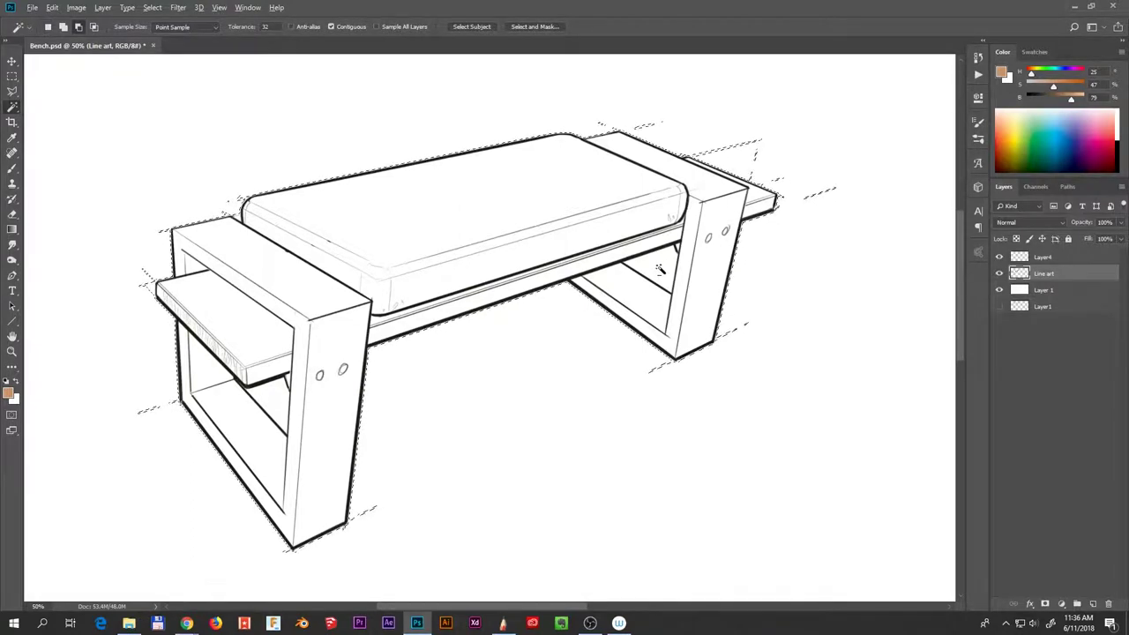
pyautogui.press('shift')
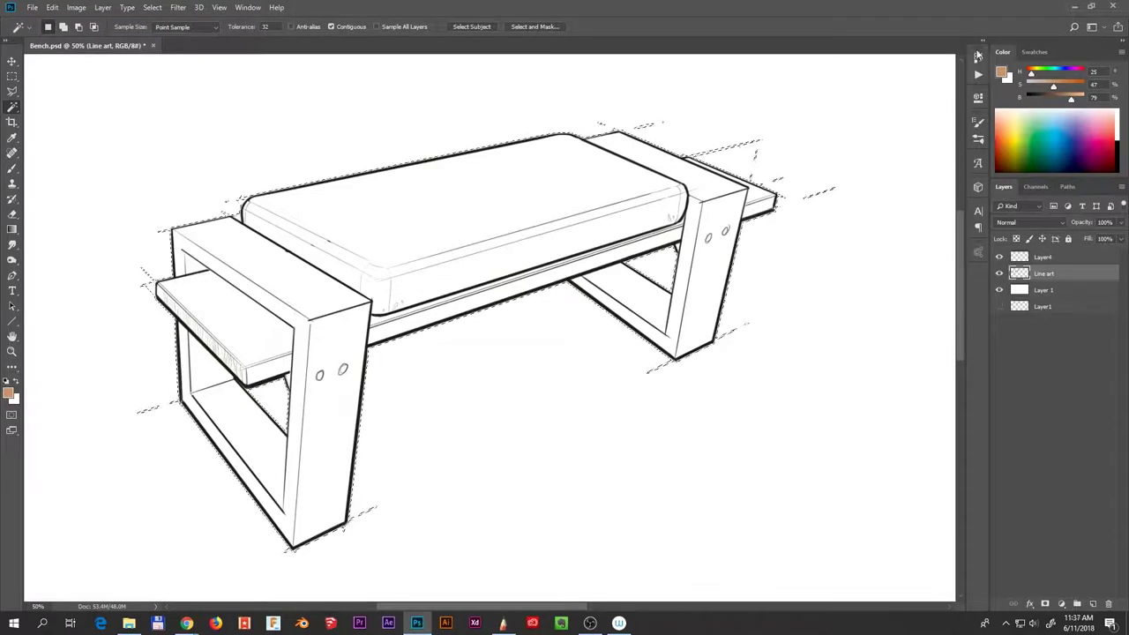
# Play Fill with white, inspect with Layer 1 hidden, delete the trial White layer, and restore Layer 1.
pyautogui.hotkey('alt', 'F9')
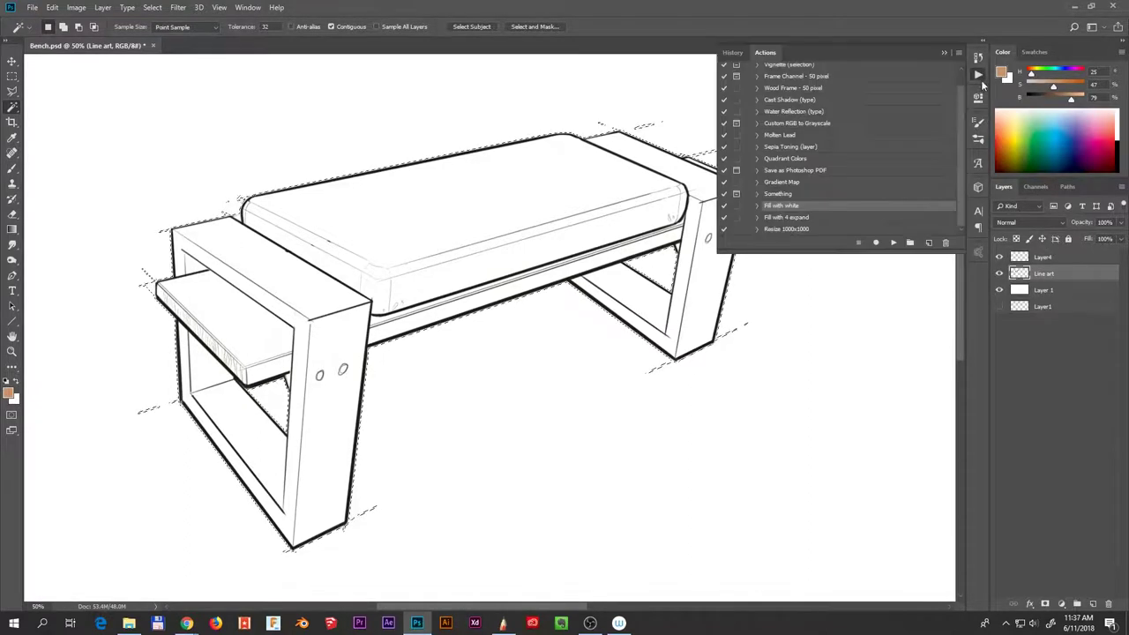
pyautogui.click(893, 242)
pyautogui.click(945, 53)
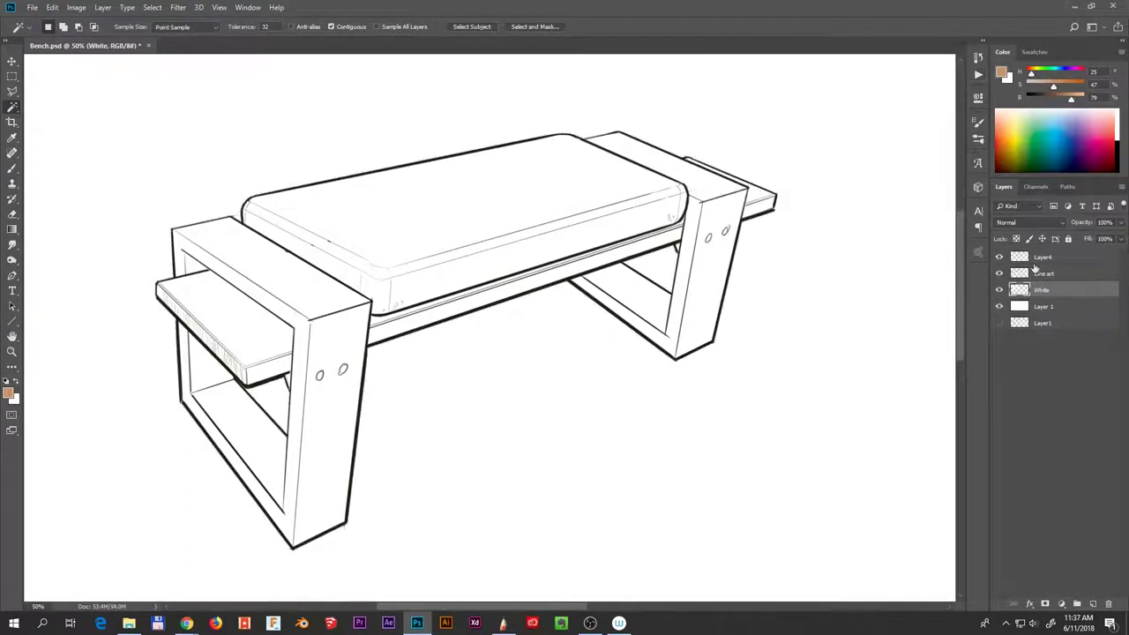
pyautogui.click(999, 306)
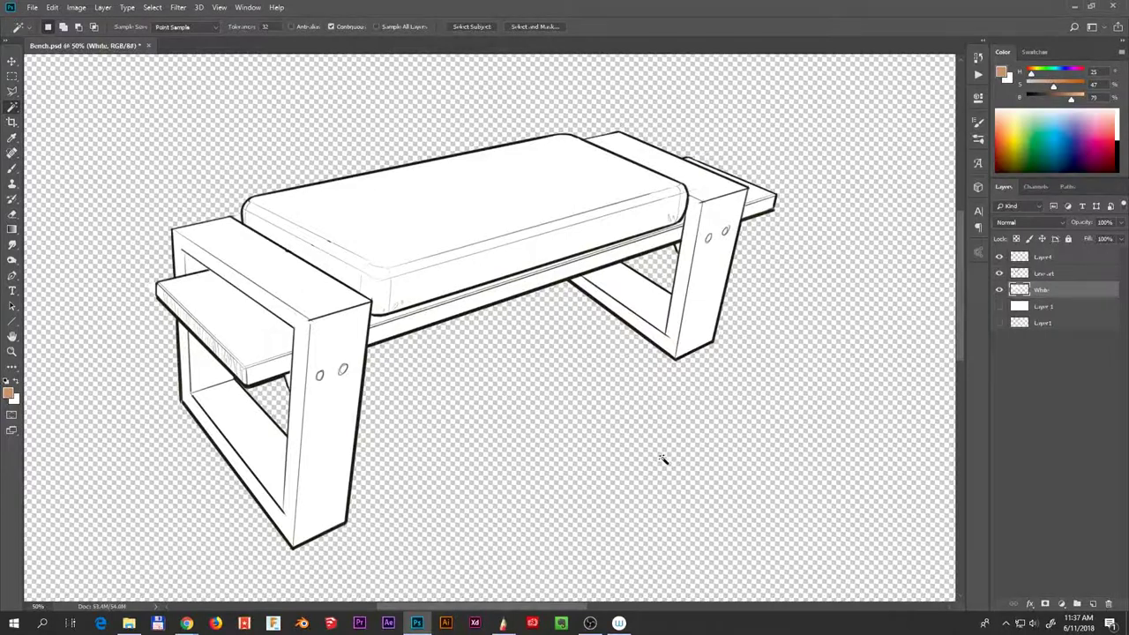
pyautogui.press('Delete')
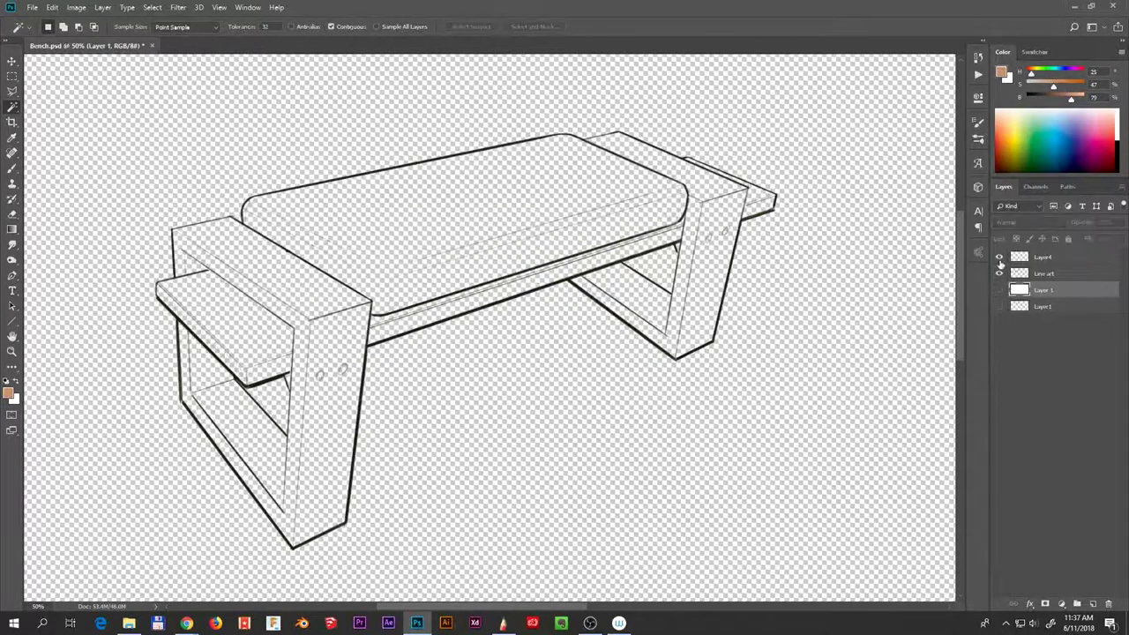
pyautogui.click(999, 290)
pyautogui.click(977, 74)
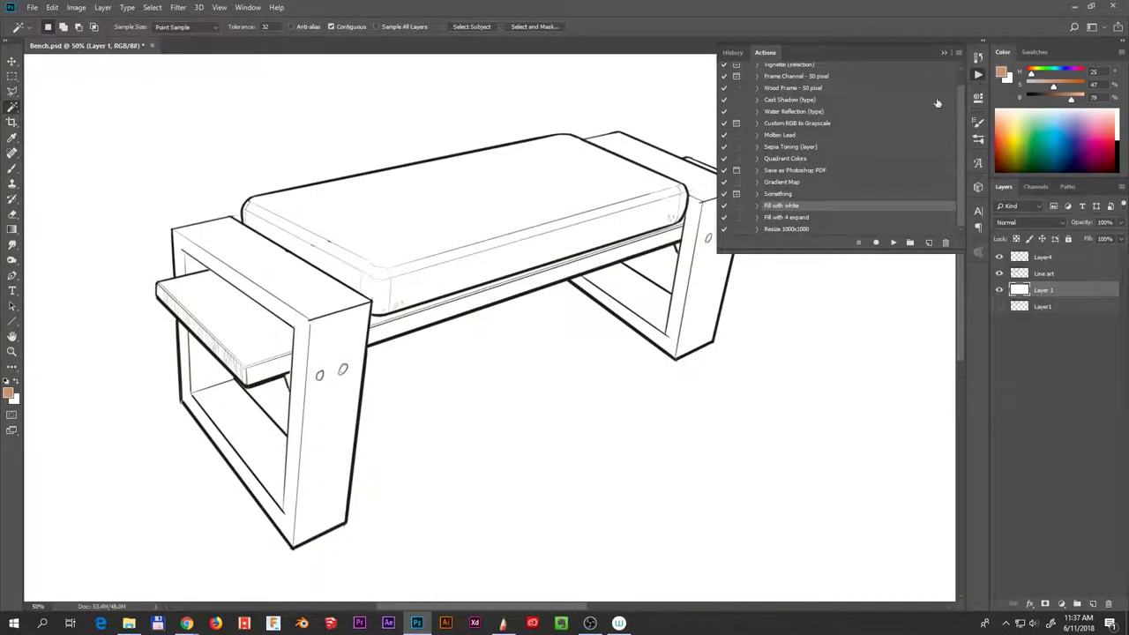
# Select the Resize 1000x1000 action, activate the Line art layer, and start a new action.
pyautogui.click(816, 230)
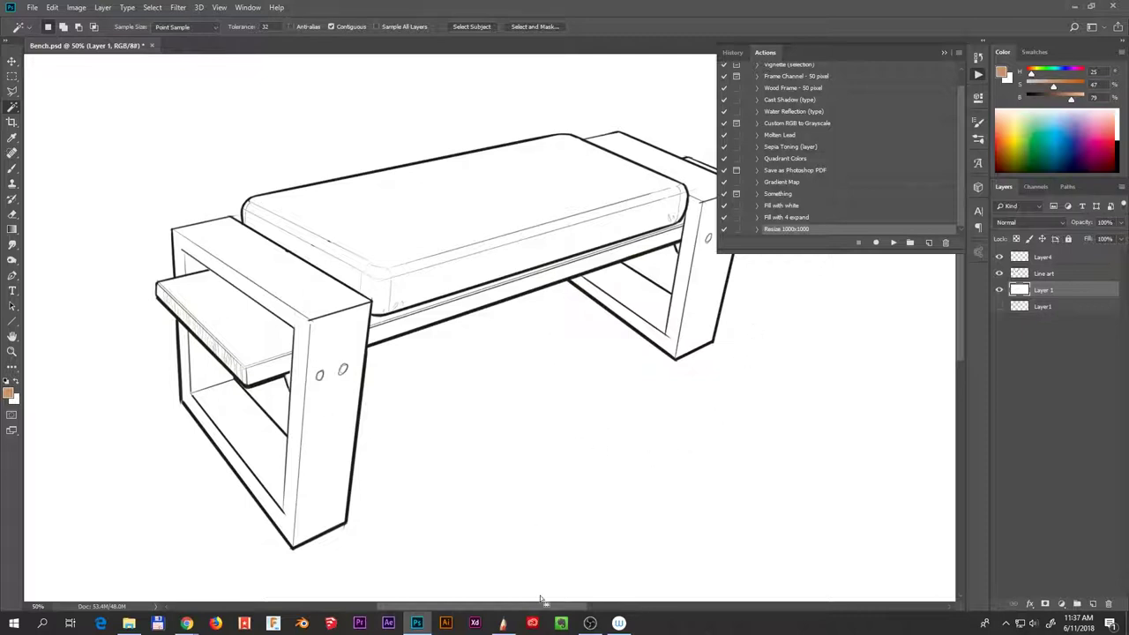
pyautogui.click(1043, 274)
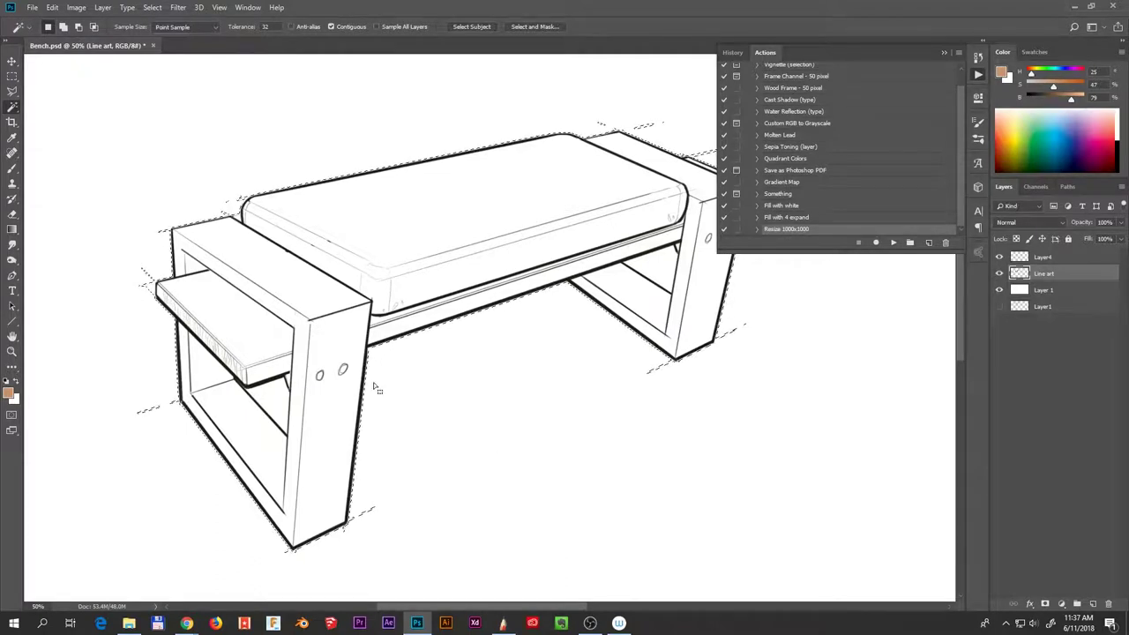
pyautogui.click(929, 244)
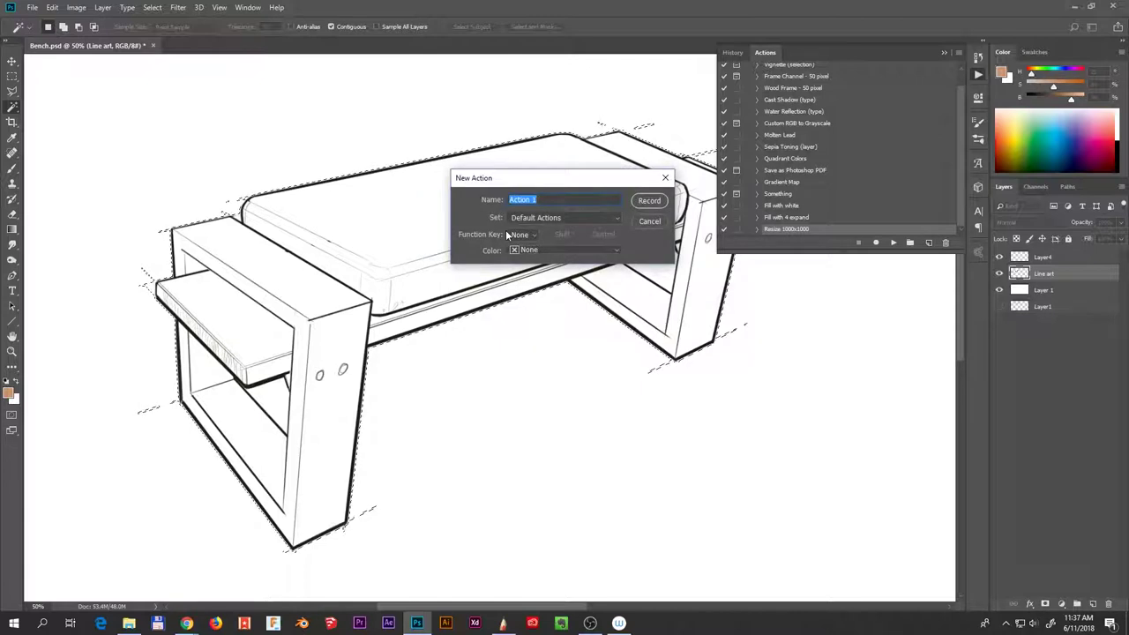
# Start recording a new action 'Fill with BGcolor' and invert the selection, zooming to check it.
pyautogui.write('Fill with BGcolor')
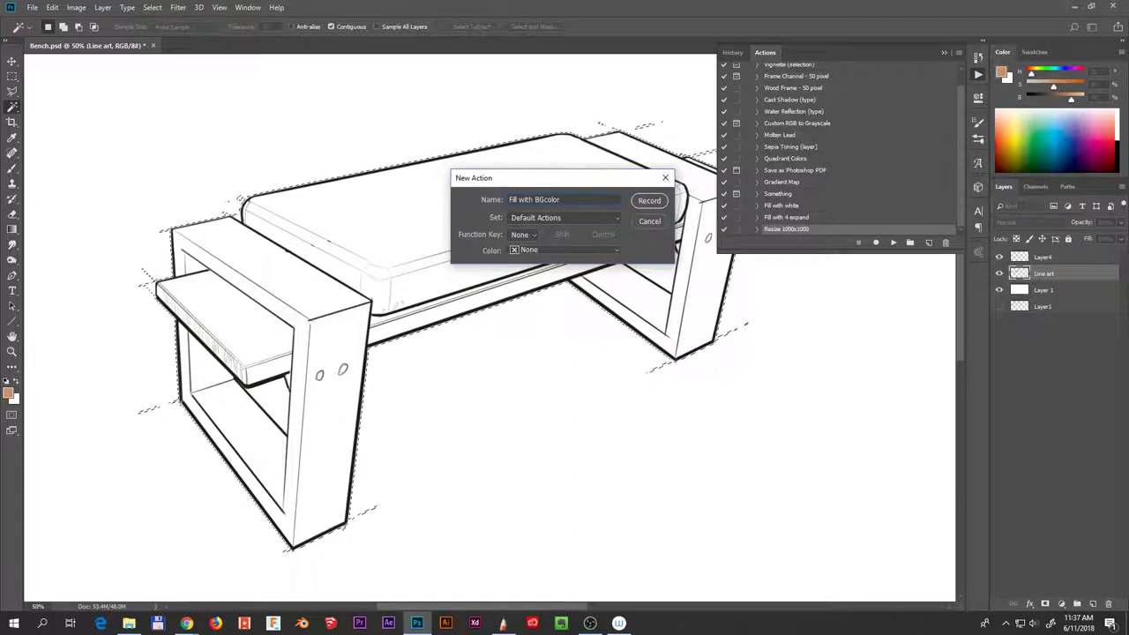
pyautogui.press('Return')
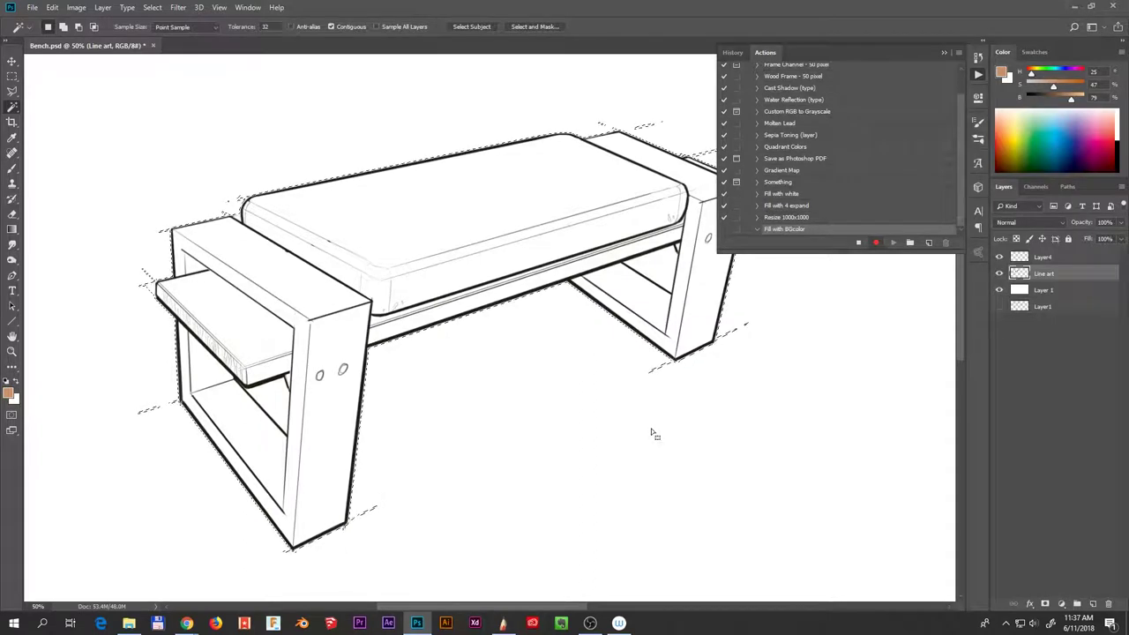
pyautogui.click(152, 7)
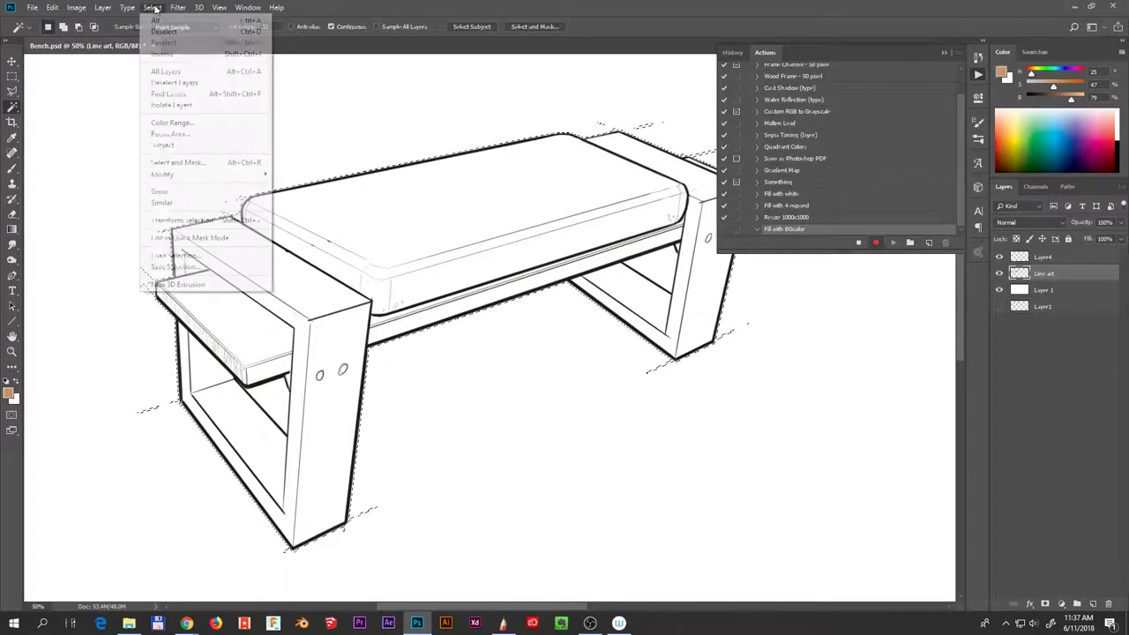
pyautogui.click(257, 56)
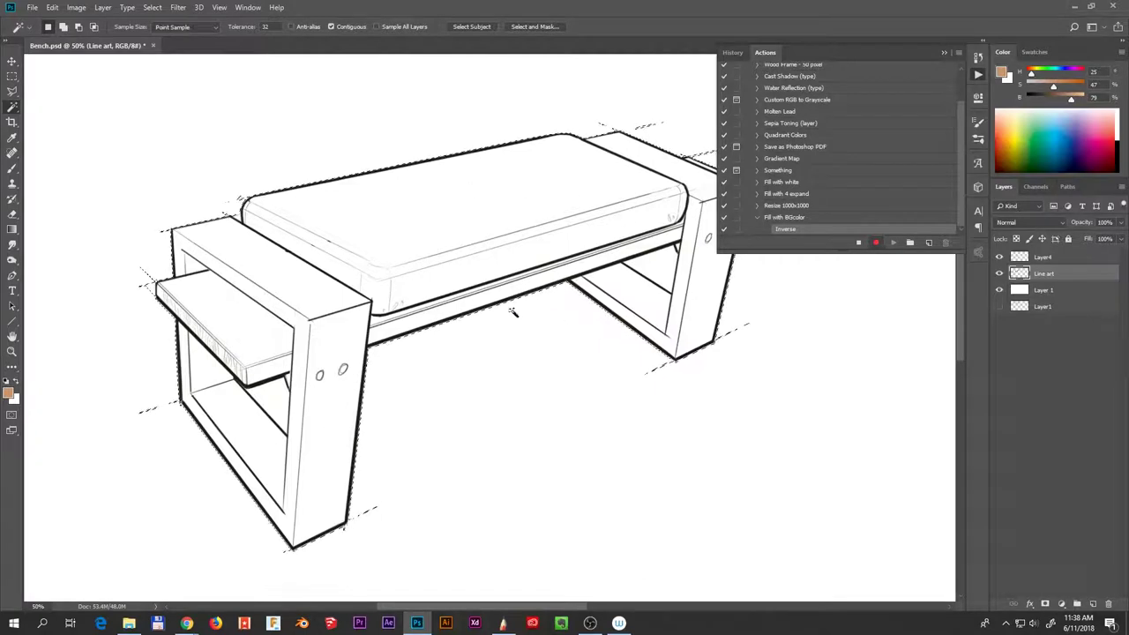
pyautogui.keyDown('ctrl'); pyautogui.click(358, 383); pyautogui.keyUp('ctrl')
pyautogui.keyDown('ctrl'); pyautogui.click(355, 386); pyautogui.keyUp('ctrl')
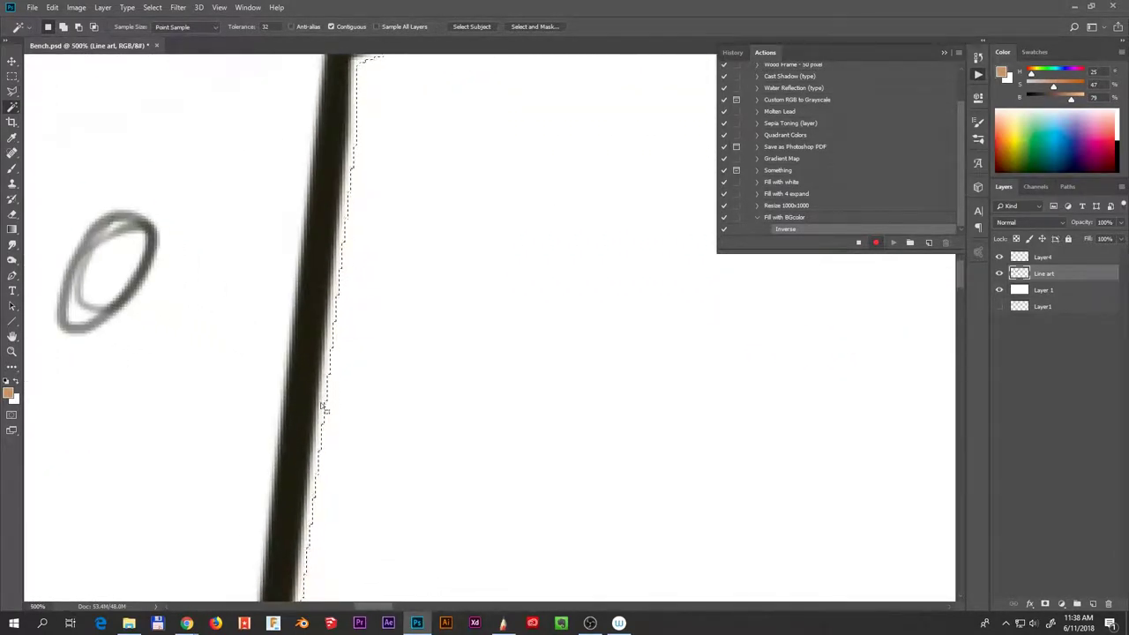
pyautogui.keyDown('alt'); pyautogui.click(358, 290); pyautogui.keyUp('alt')
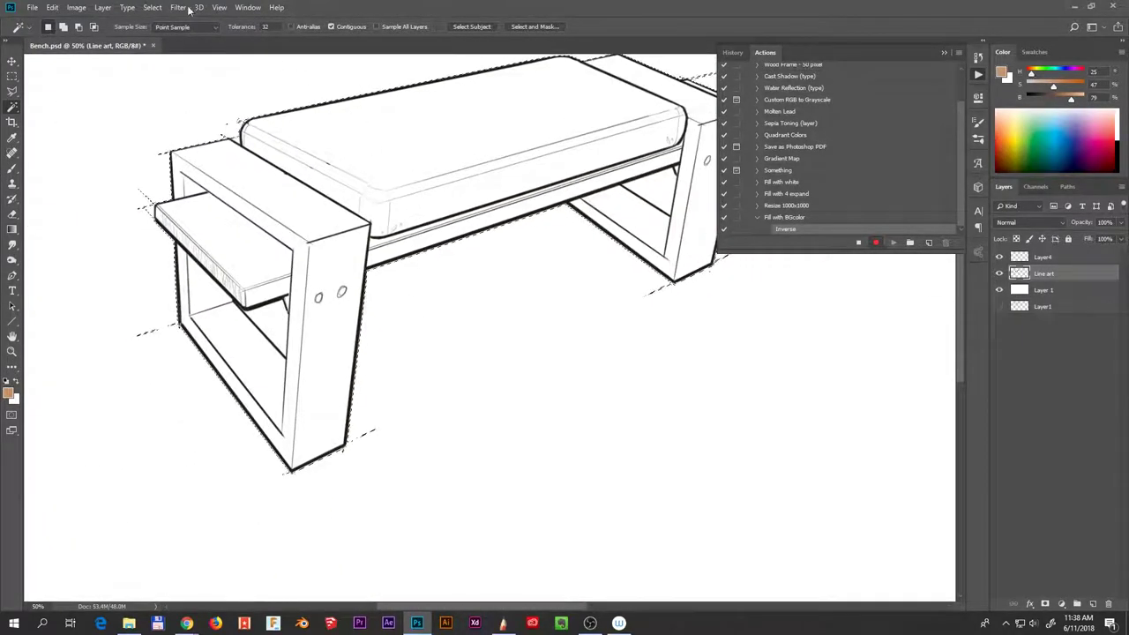
# Contract the selection by 3 pixels and zoom in to check the edge.
pyautogui.click(155, 13)
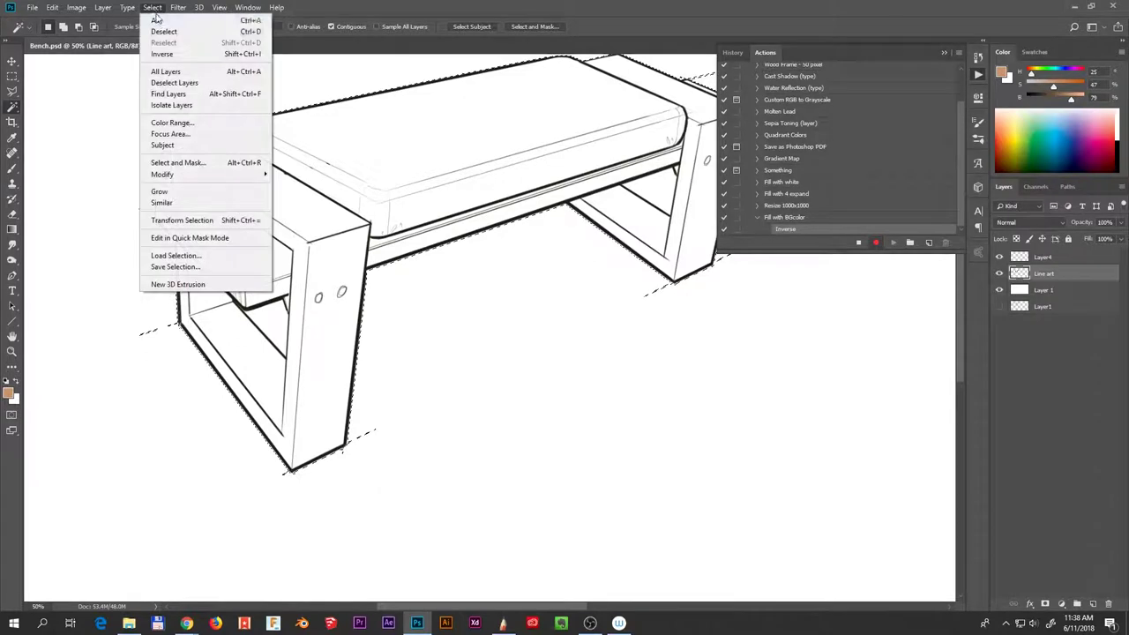
pyautogui.moveTo(252, 175)
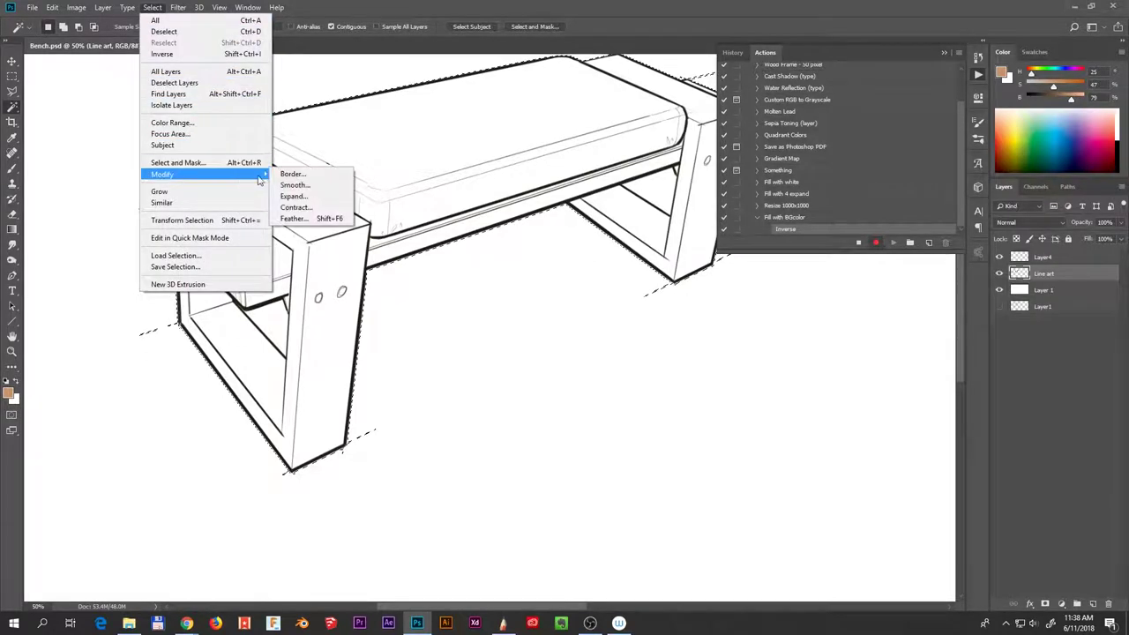
pyautogui.click(326, 208)
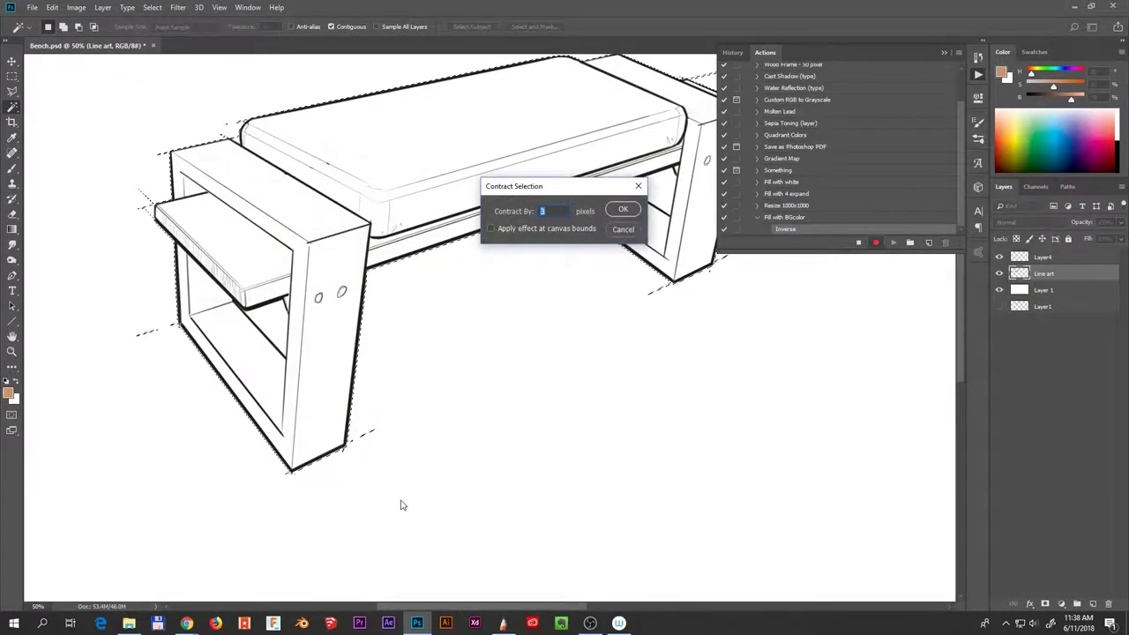
pyautogui.click(623, 209)
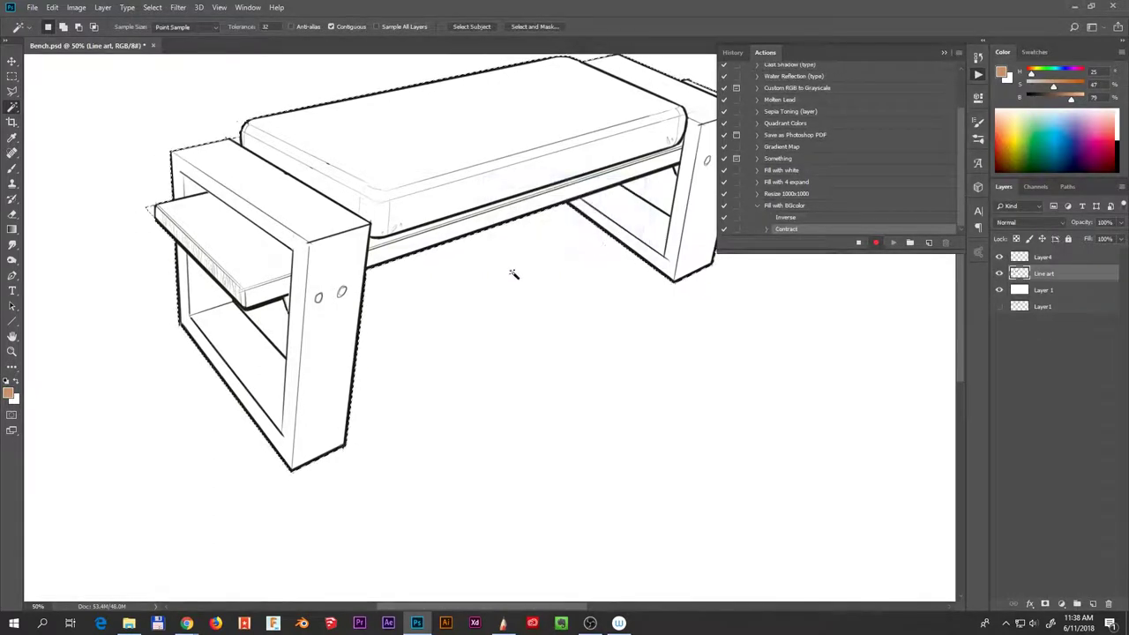
pyautogui.scroll(8, 368, 310)
pyautogui.scroll(1, 357, 323)
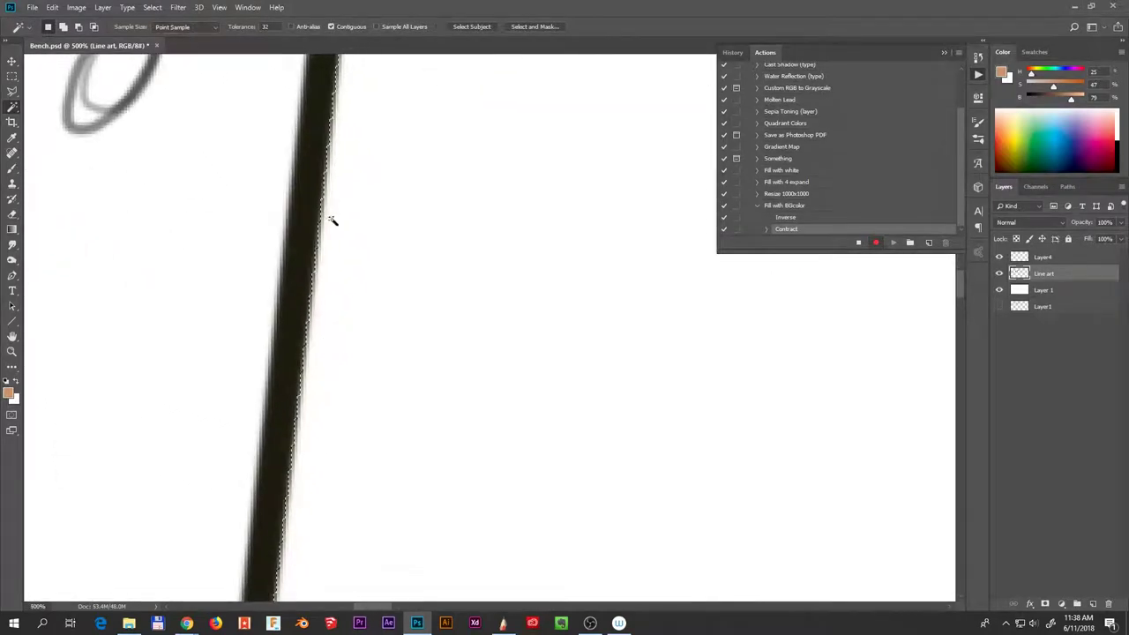
pyautogui.scroll(-6, 334, 237)
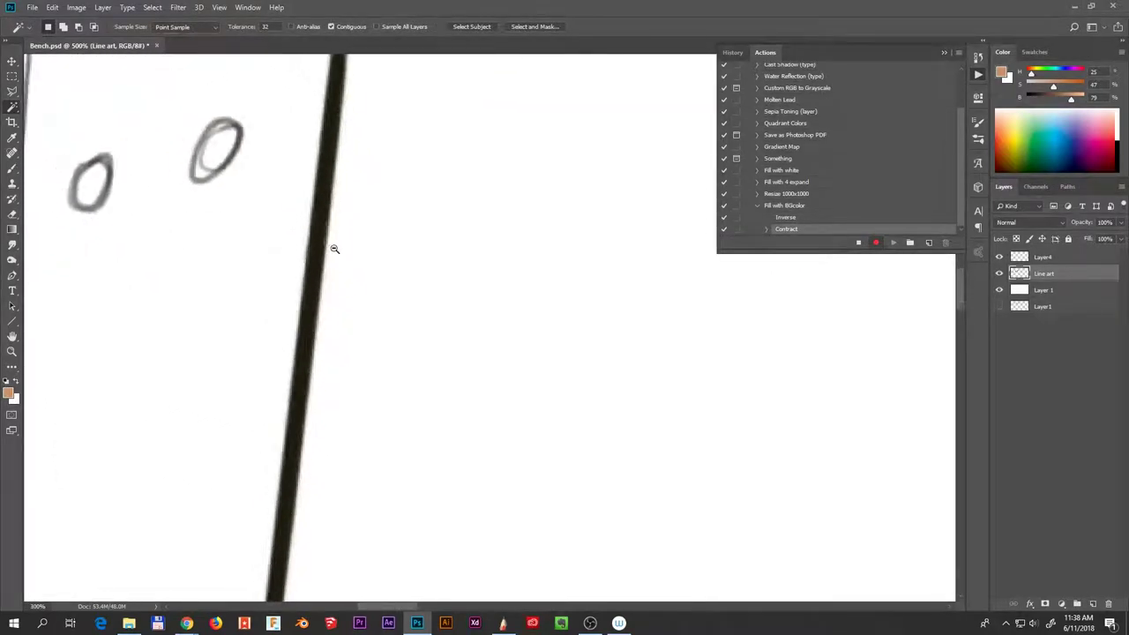
pyautogui.scroll(-1, 417, 322)
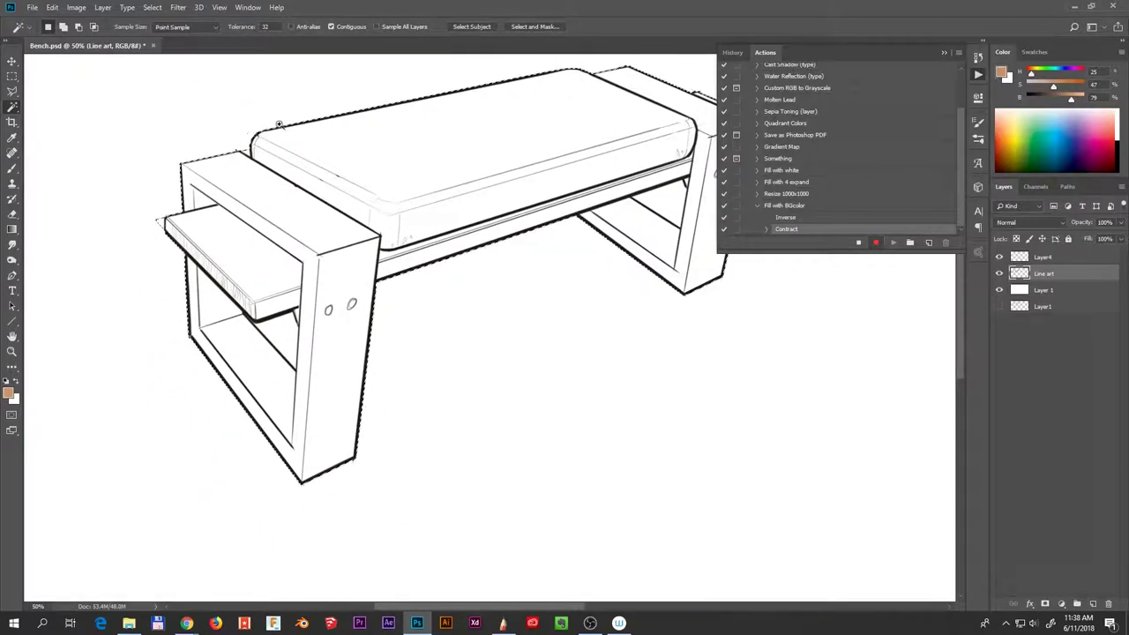
pyautogui.scroll(8, 259, 118)
pyautogui.scroll(-5, 244, 240)
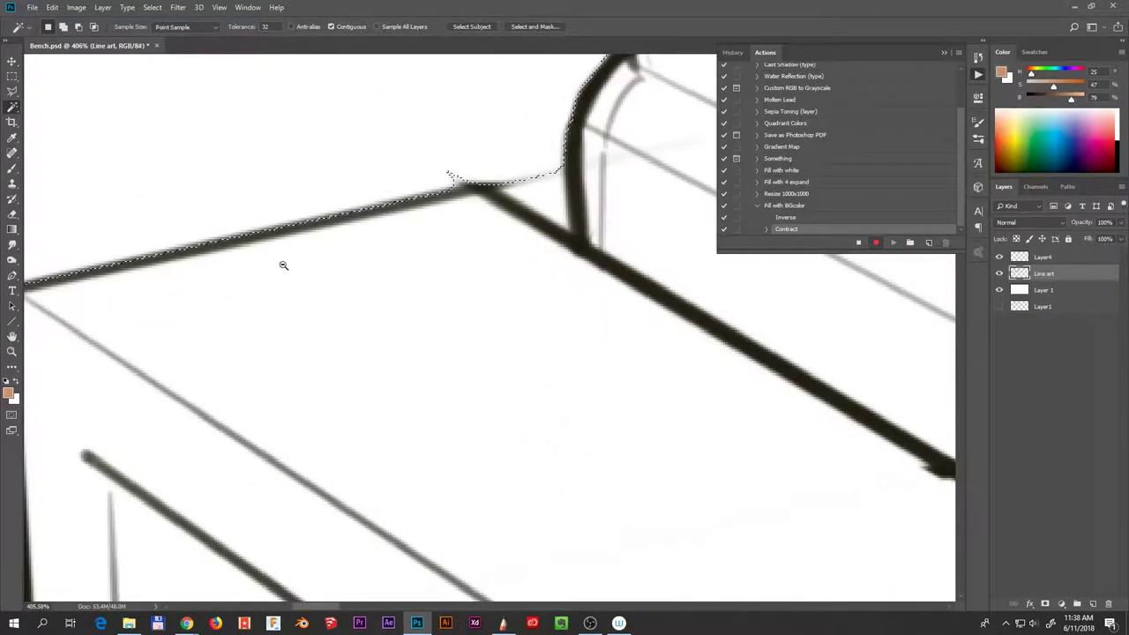
pyautogui.scroll(-1, 423, 214)
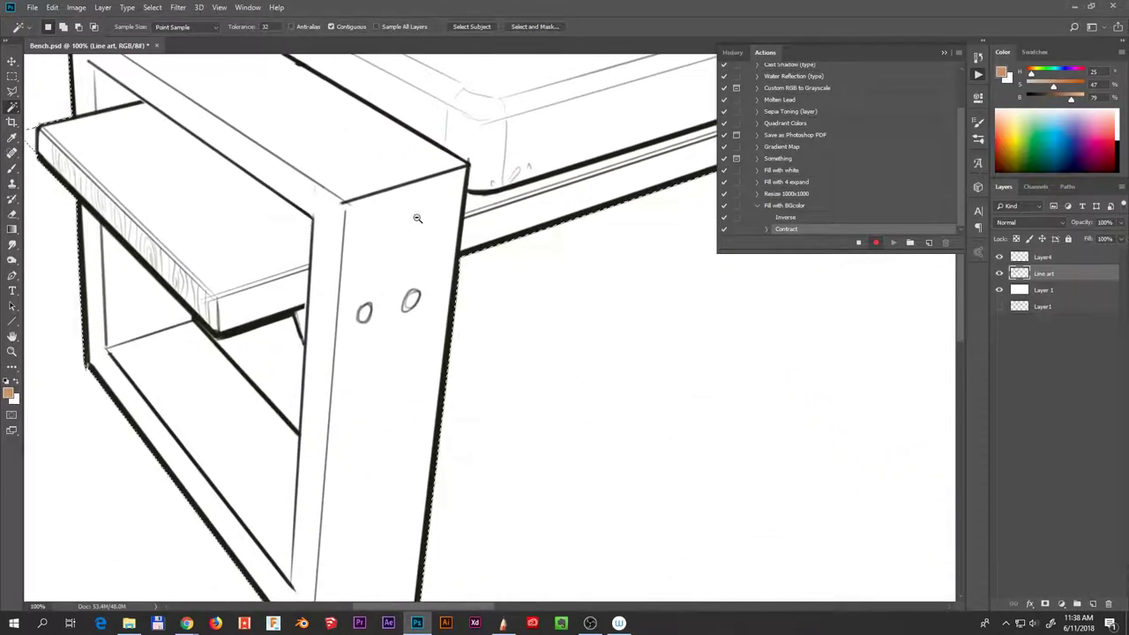
pyautogui.moveTo(515, 326); pyautogui.dragTo(309, 370)
pyautogui.scroll(-1, 346, 346)
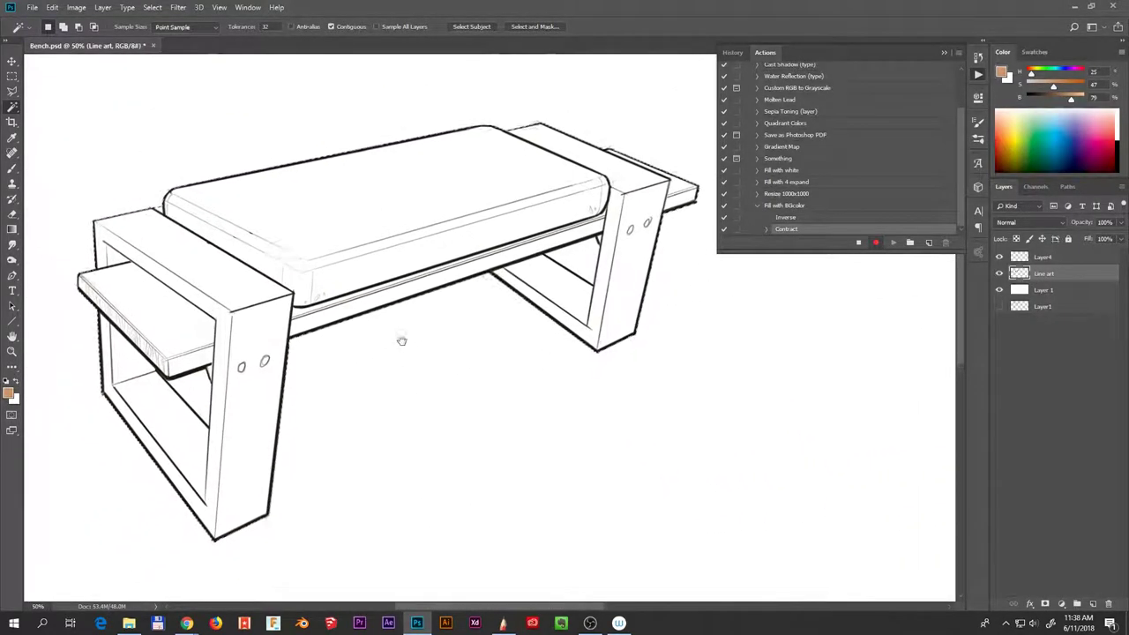
pyautogui.click(222, 346)
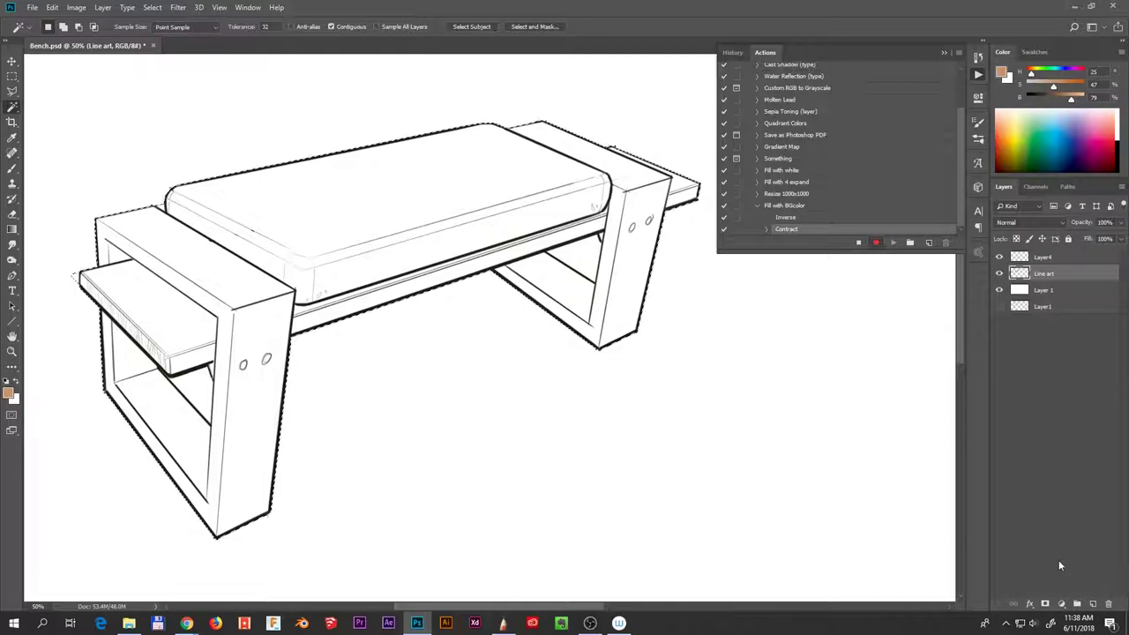
pyautogui.hotkey('ctrl', 'shift', 'n')
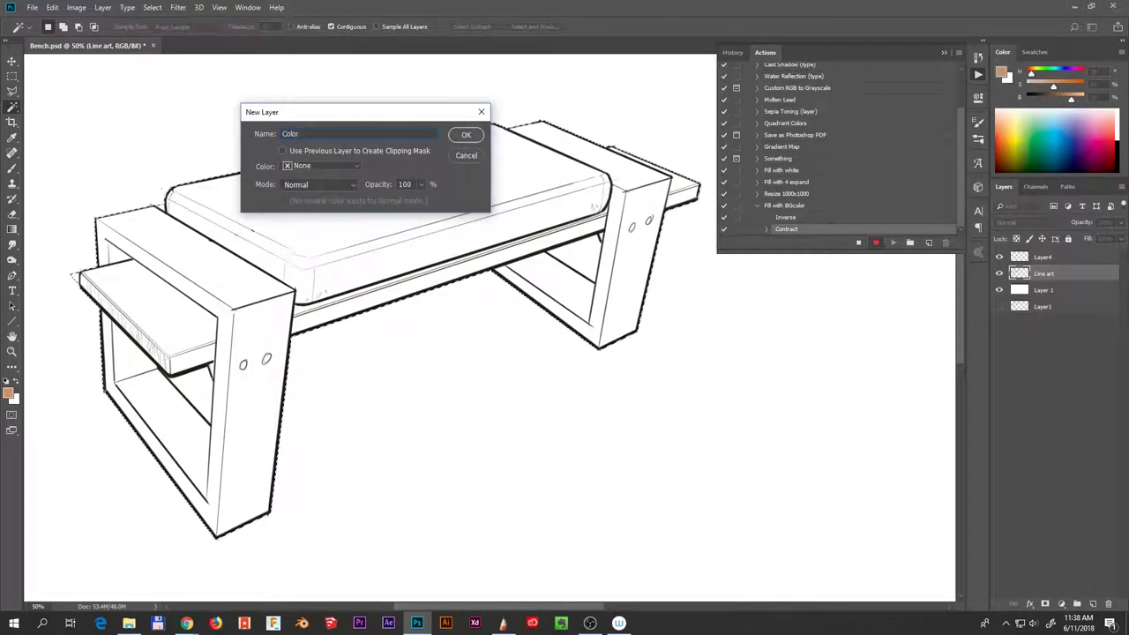
# Name the new layer Color, move it below Line art, fill brown, deselect, and stop recording.
pyautogui.press('Return')
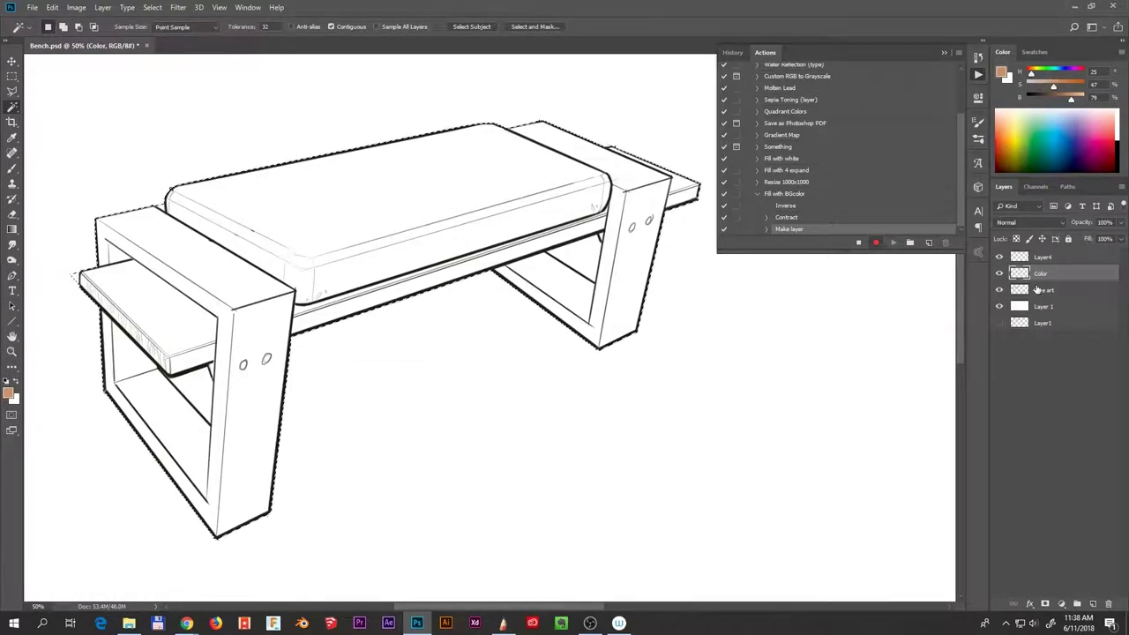
pyautogui.hotkey('ctrl', '[')
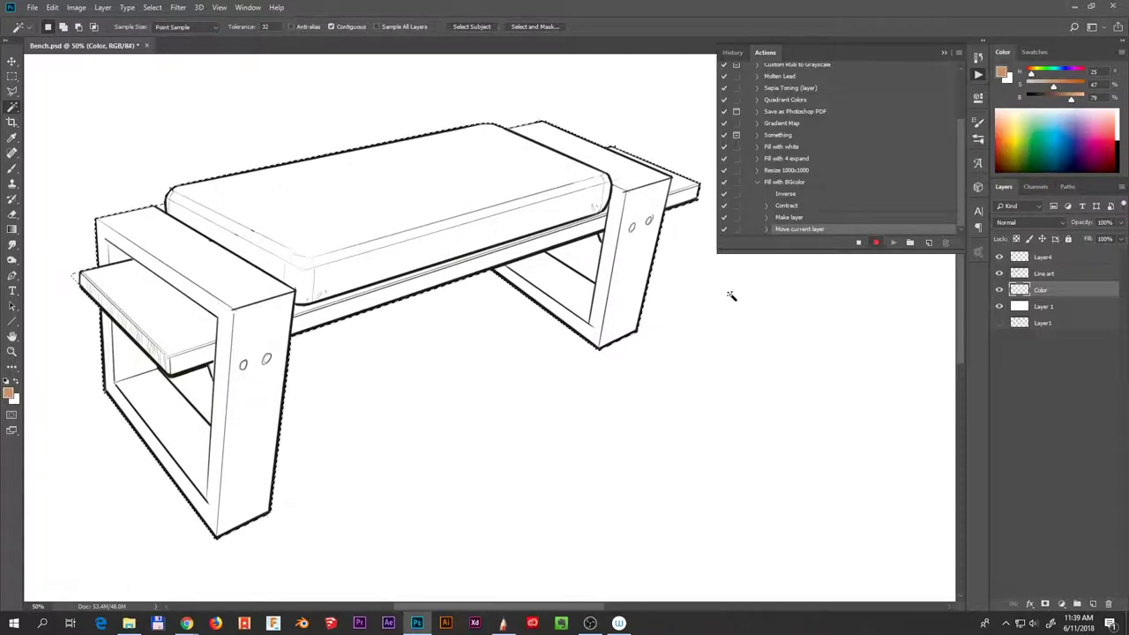
pyautogui.hotkey('alt', 'BackSpace')
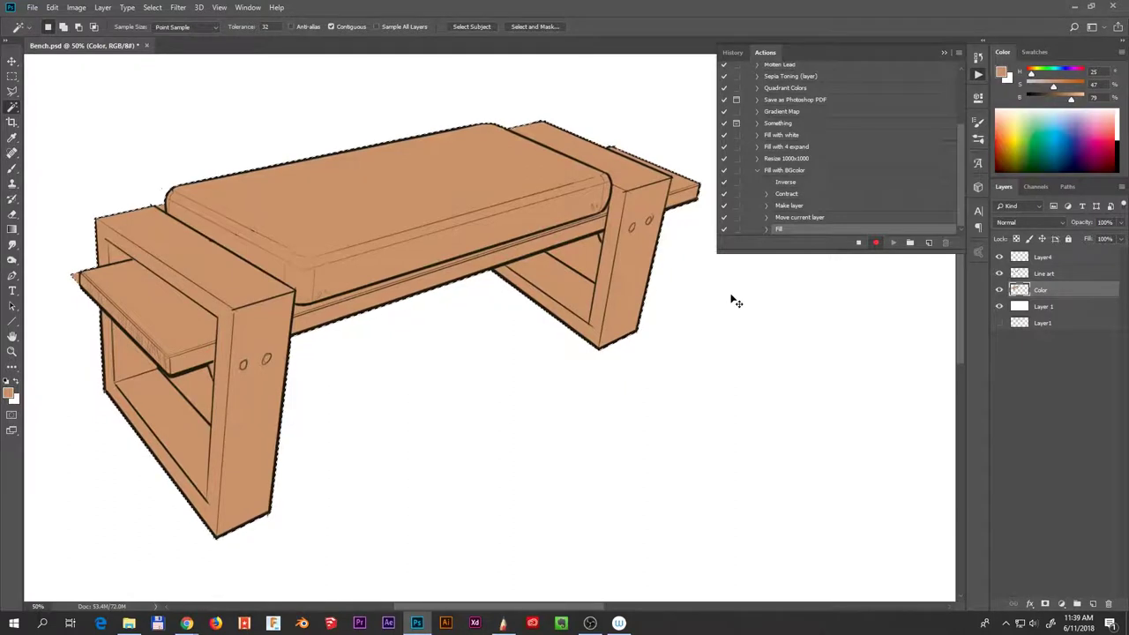
pyautogui.hotkey('ctrl', 'd')
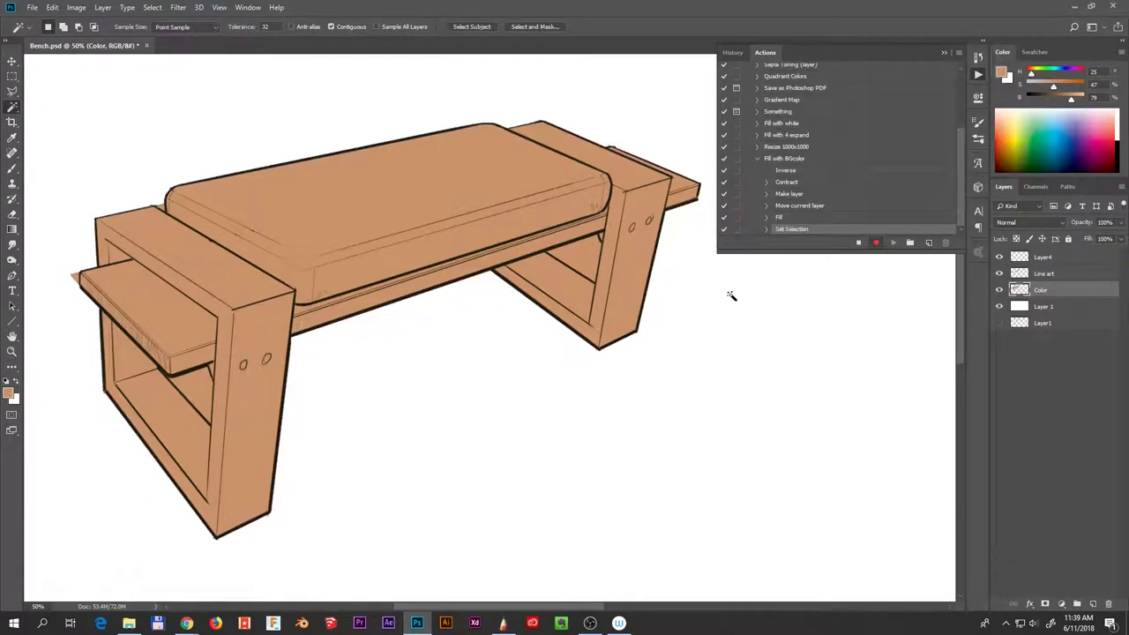
pyautogui.click(858, 242)
# Rename the 'Fill with BGcolor' action to 'Fill with FGcolor'.
pyautogui.click(758, 158)
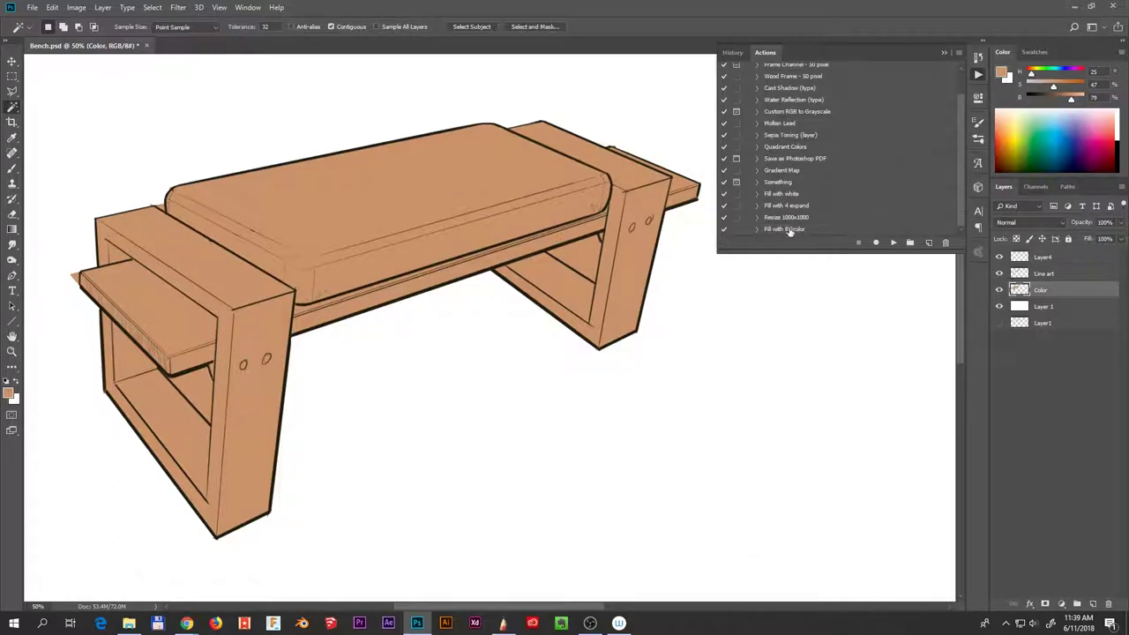
pyautogui.click(789, 230)
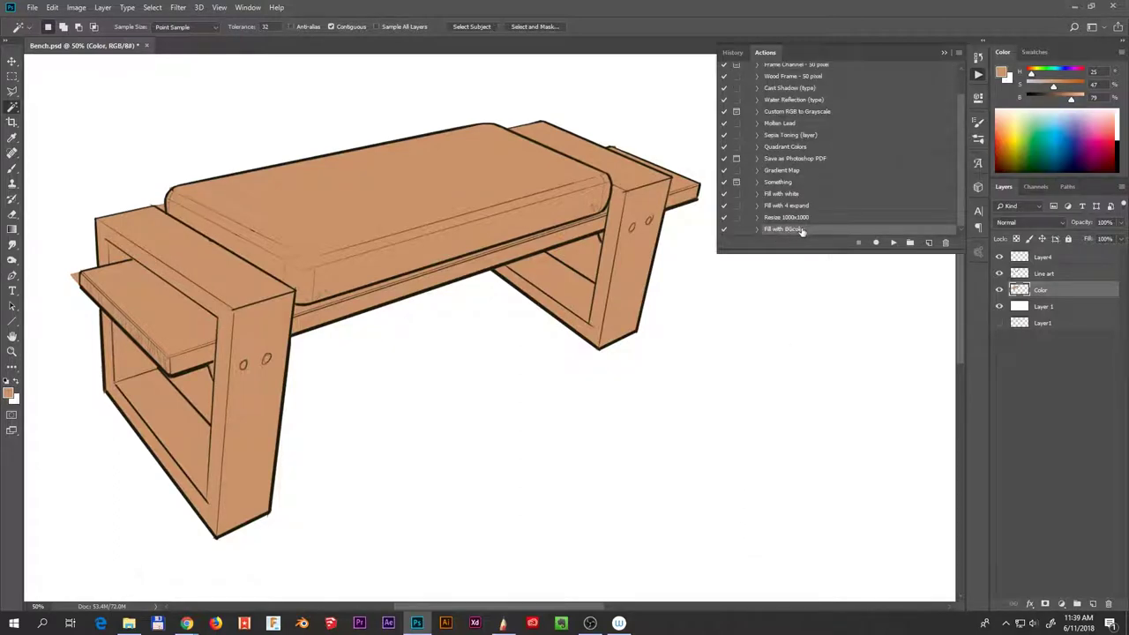
pyautogui.click(757, 230)
pyautogui.moveTo(959, 177); pyautogui.dragTo(950, 255)
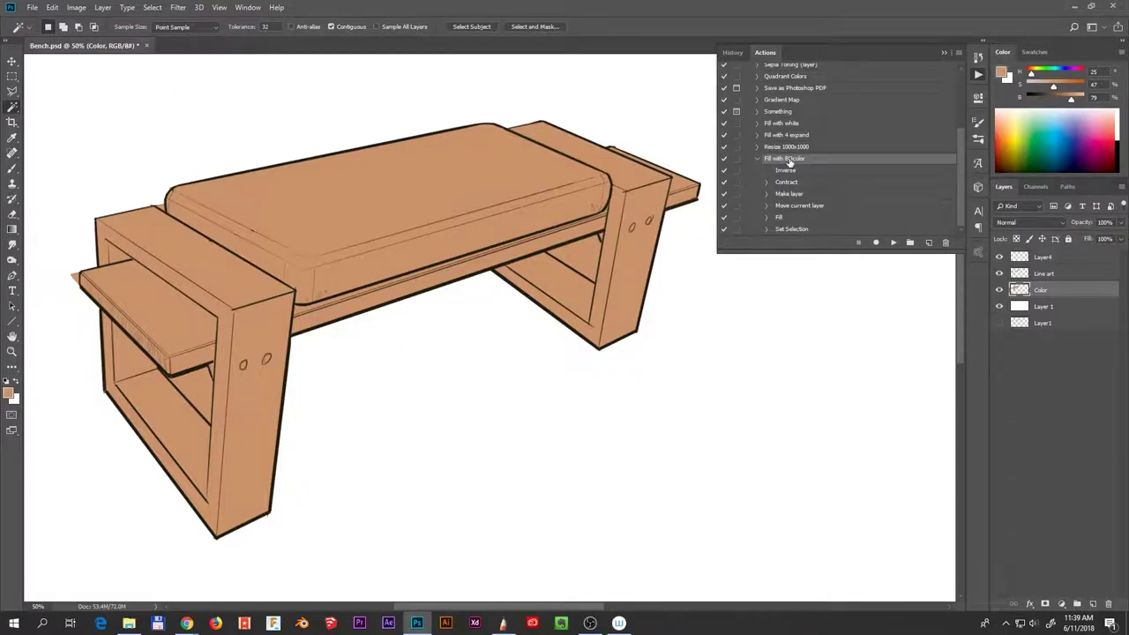
pyautogui.doubleClick(788, 159)
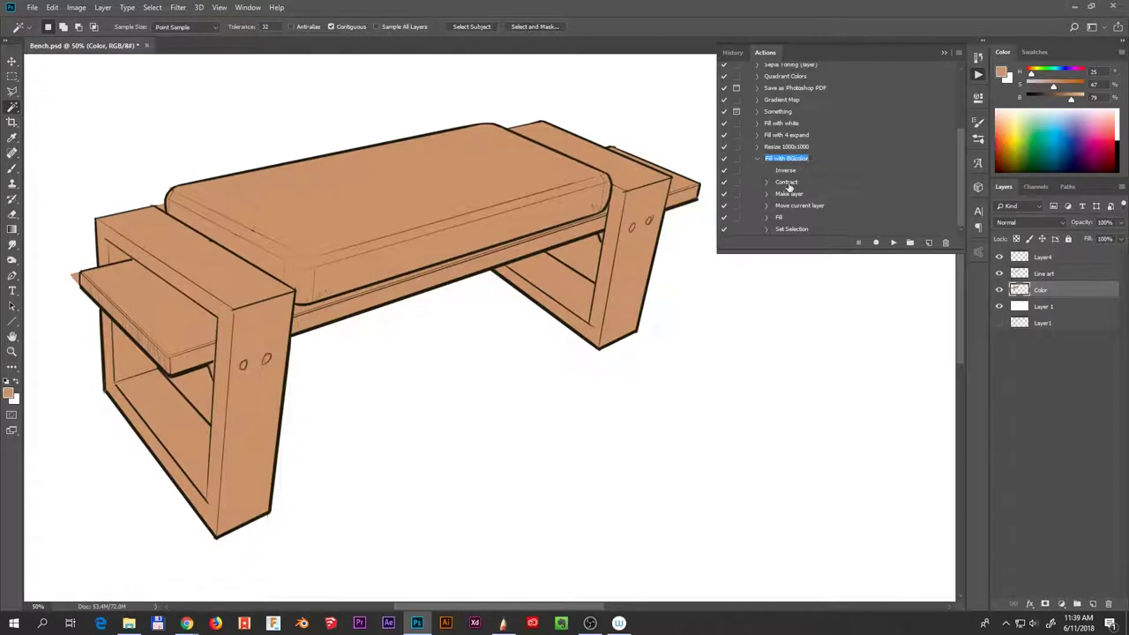
pyautogui.press('Return')
pyautogui.press('Return')
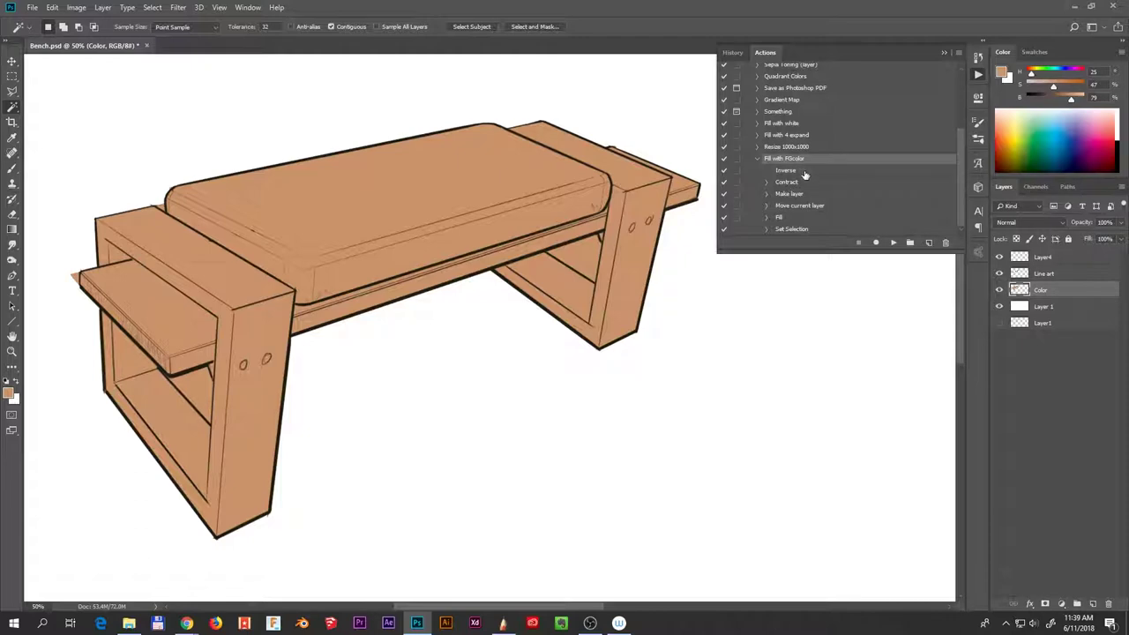
# Review the action's Inverse, Contract, Make layer, Move, Fill and Set Selection steps, then collapse it.
pyautogui.click(805, 172)
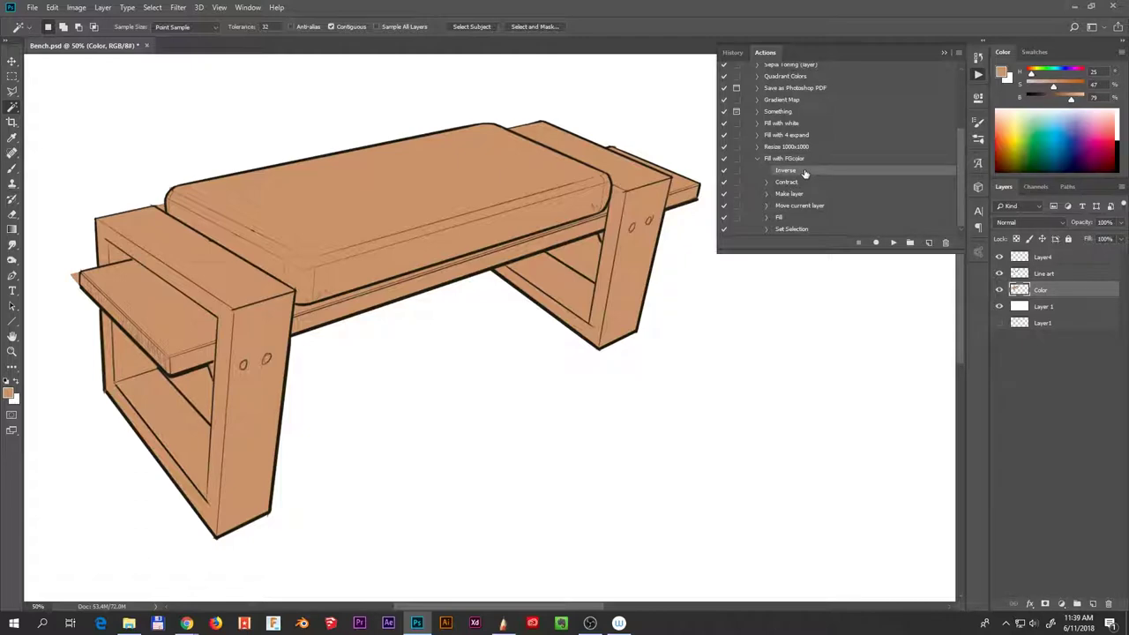
pyautogui.click(805, 183)
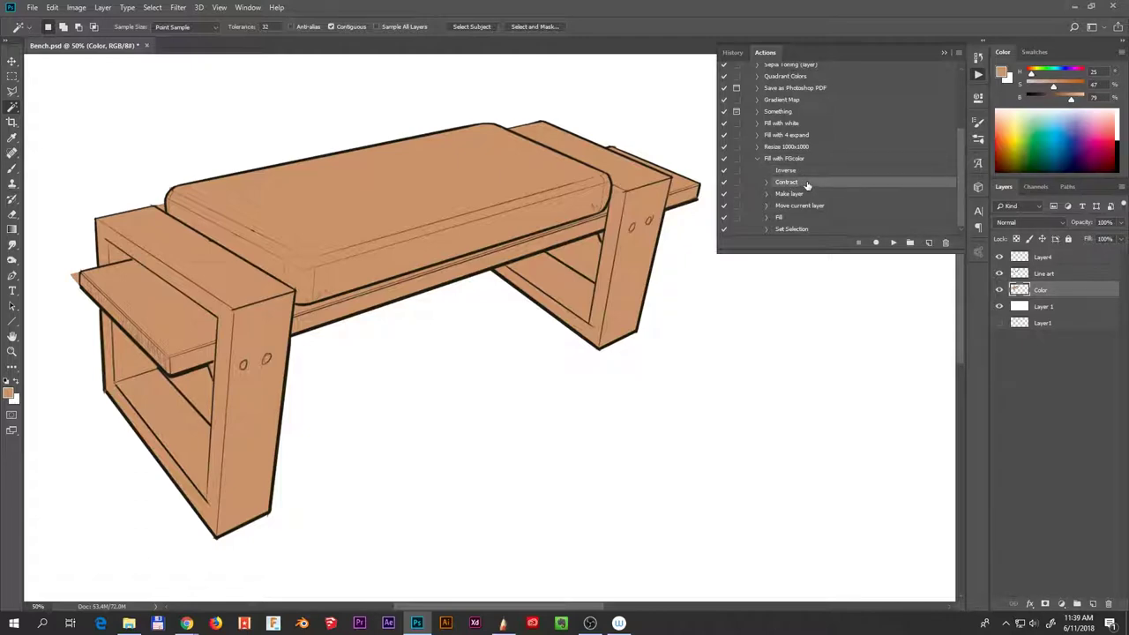
pyautogui.click(808, 195)
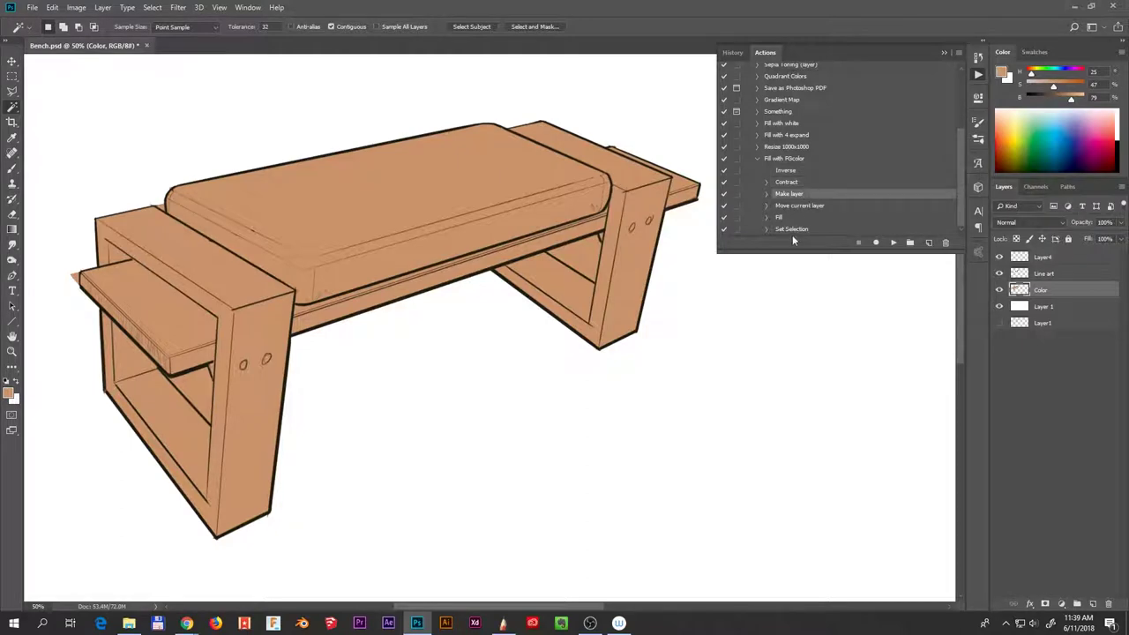
pyautogui.click(826, 207)
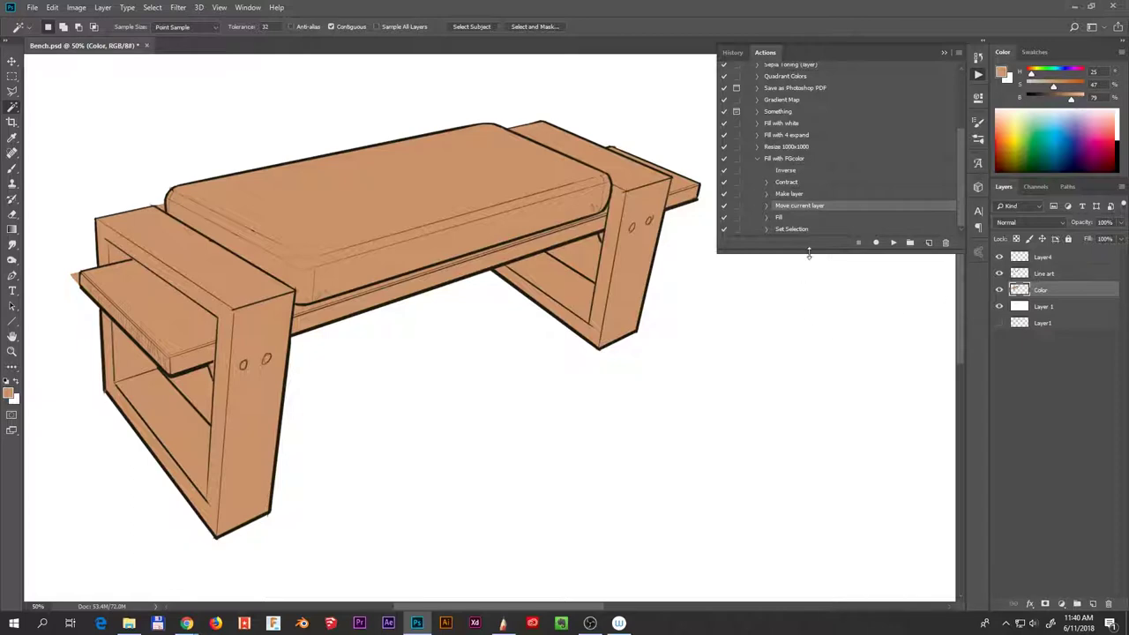
pyautogui.click(792, 218)
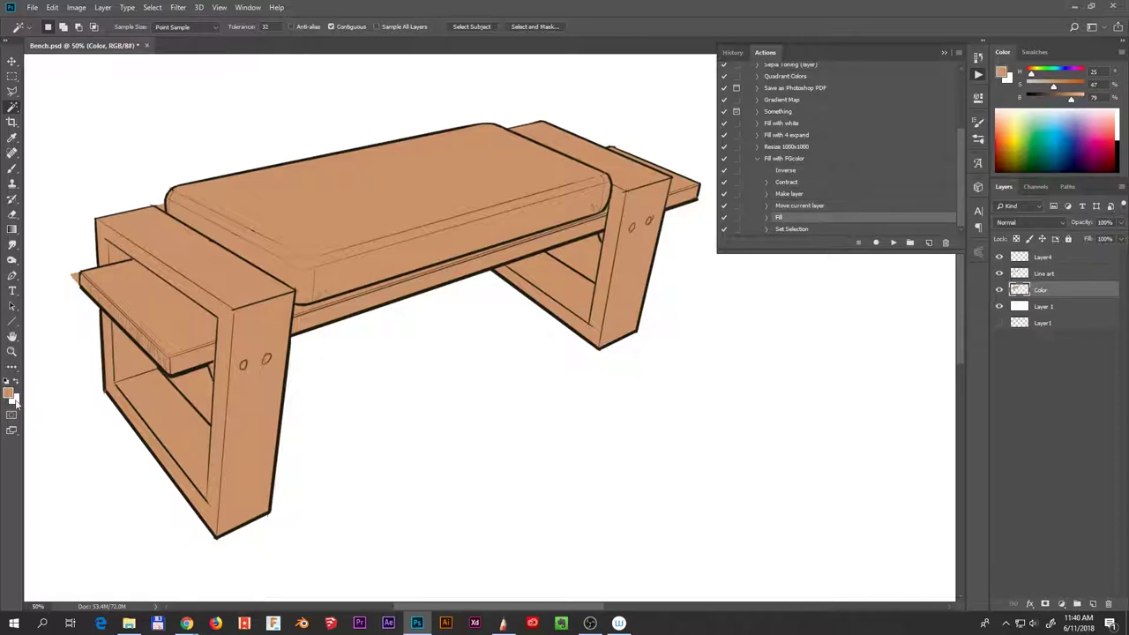
pyautogui.click(797, 229)
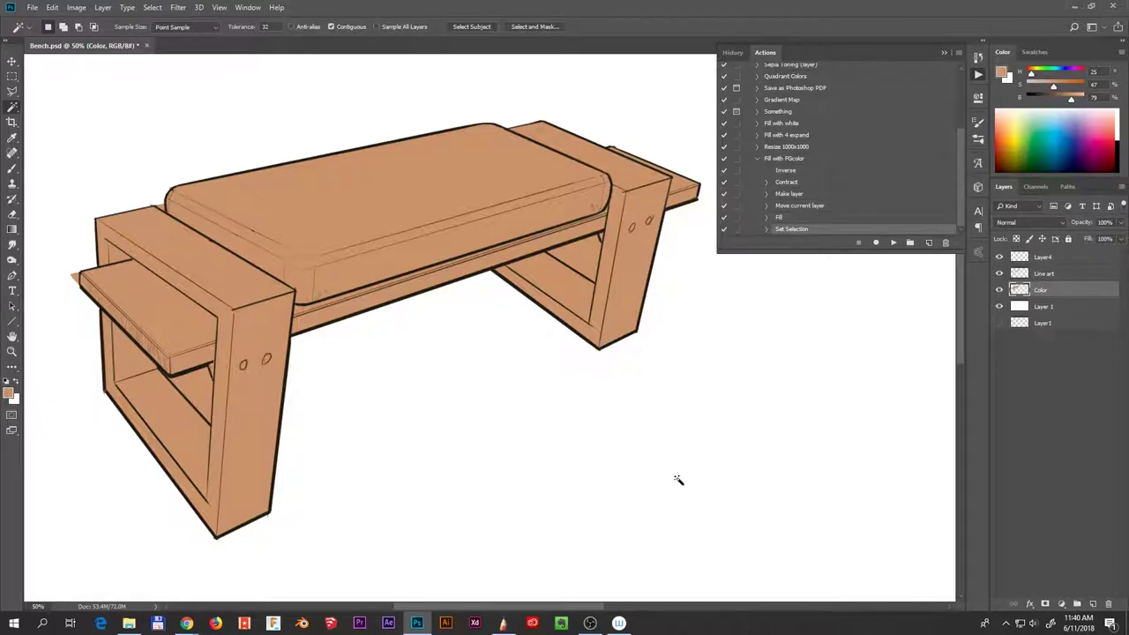
pyautogui.click(757, 158)
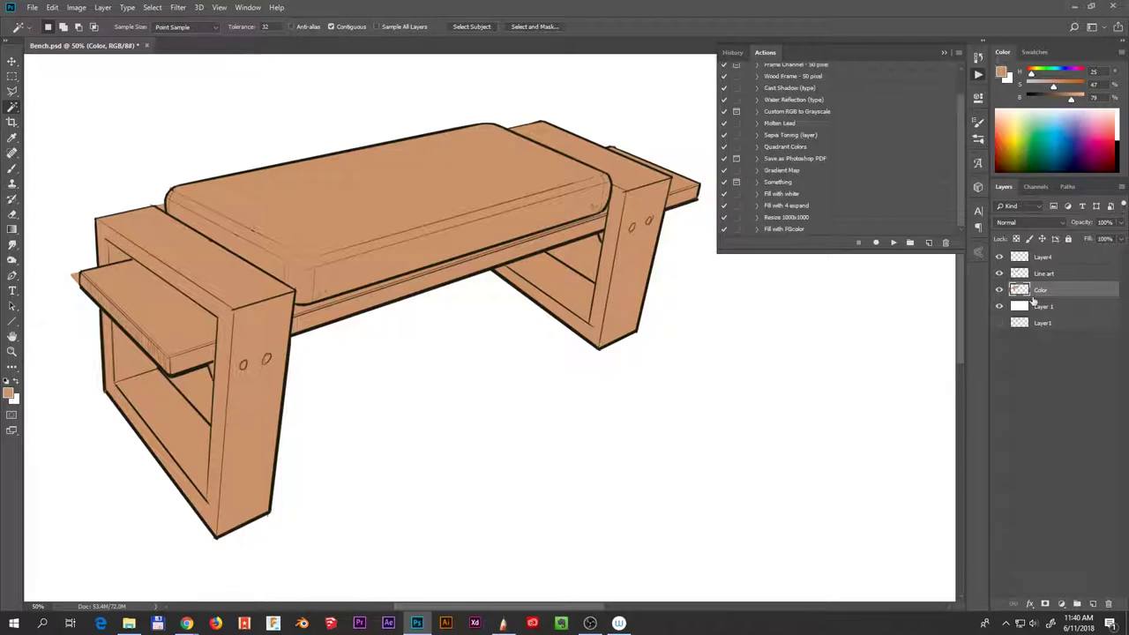
# Delete the brown Color layer, pick green, select the background on Line art, and run Fill with FGcolor.
pyautogui.press('Delete')
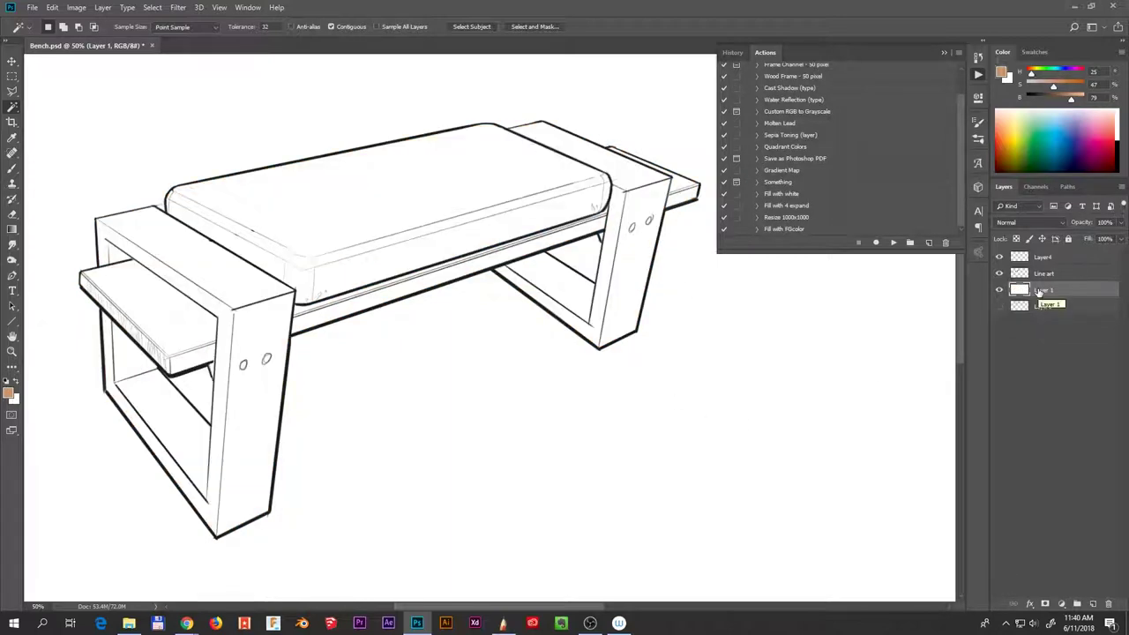
pyautogui.click(1042, 274)
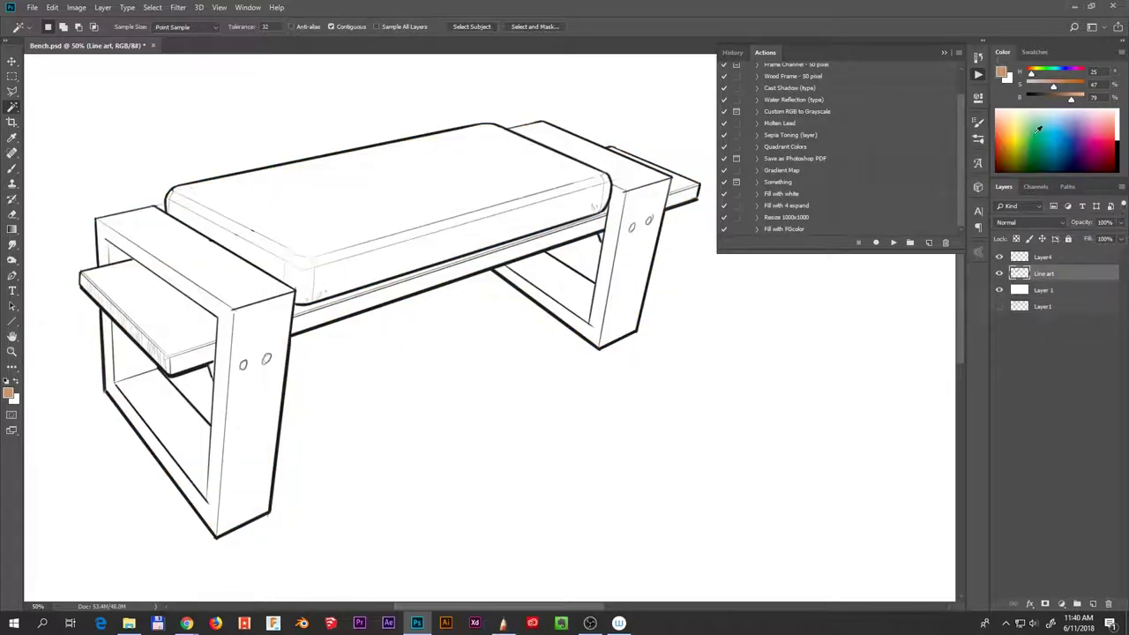
pyautogui.click(1039, 130)
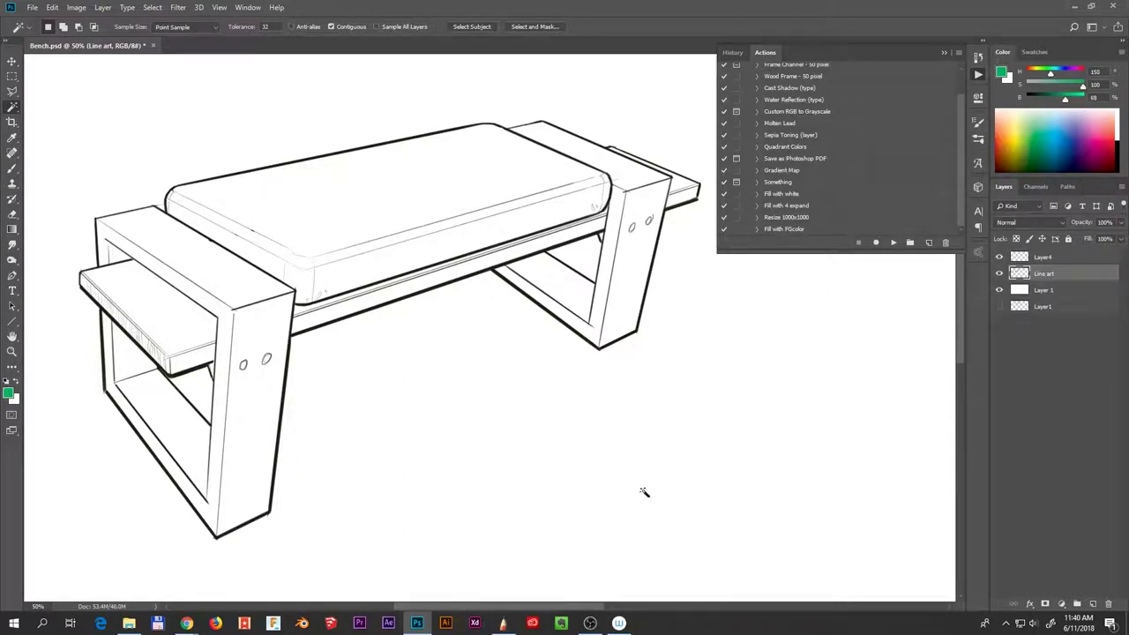
pyautogui.click(418, 374)
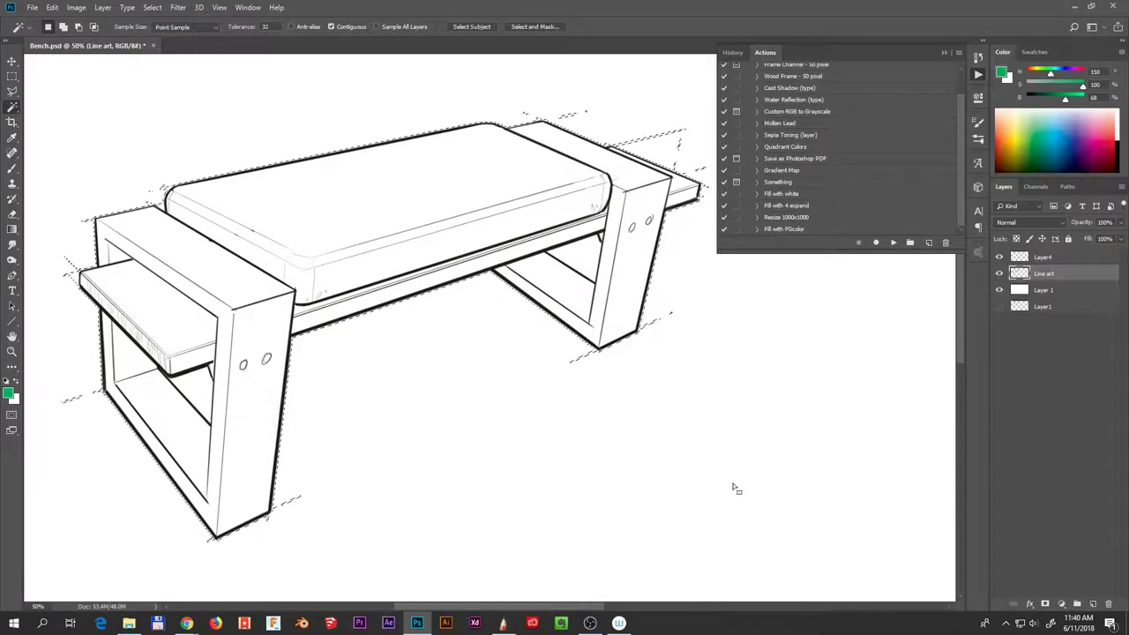
pyautogui.click(783, 229)
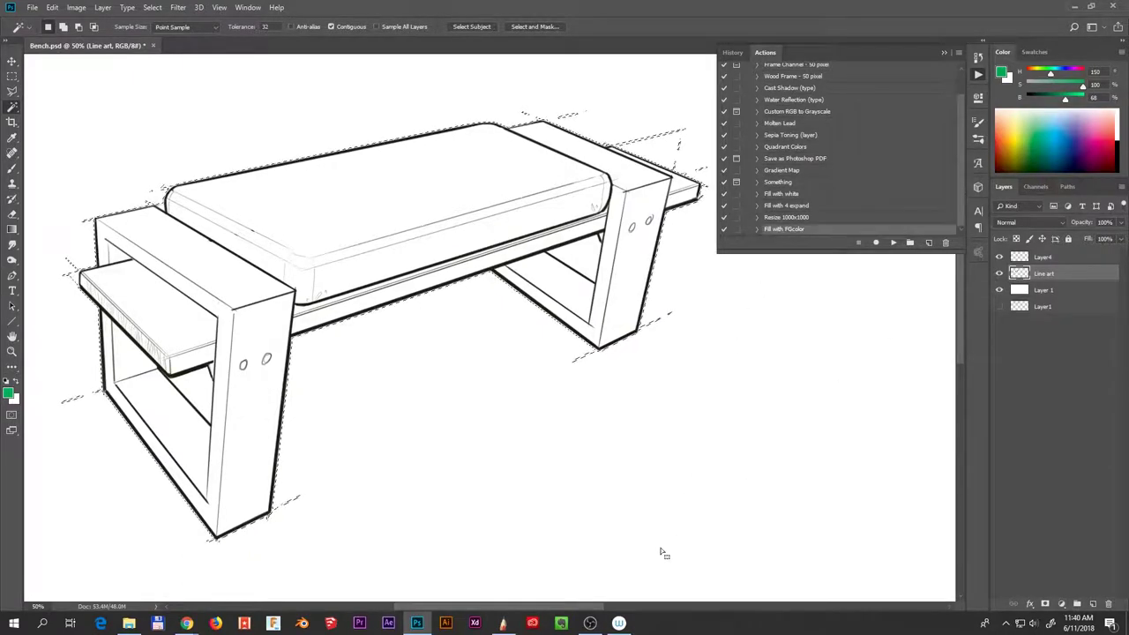
pyautogui.click(892, 243)
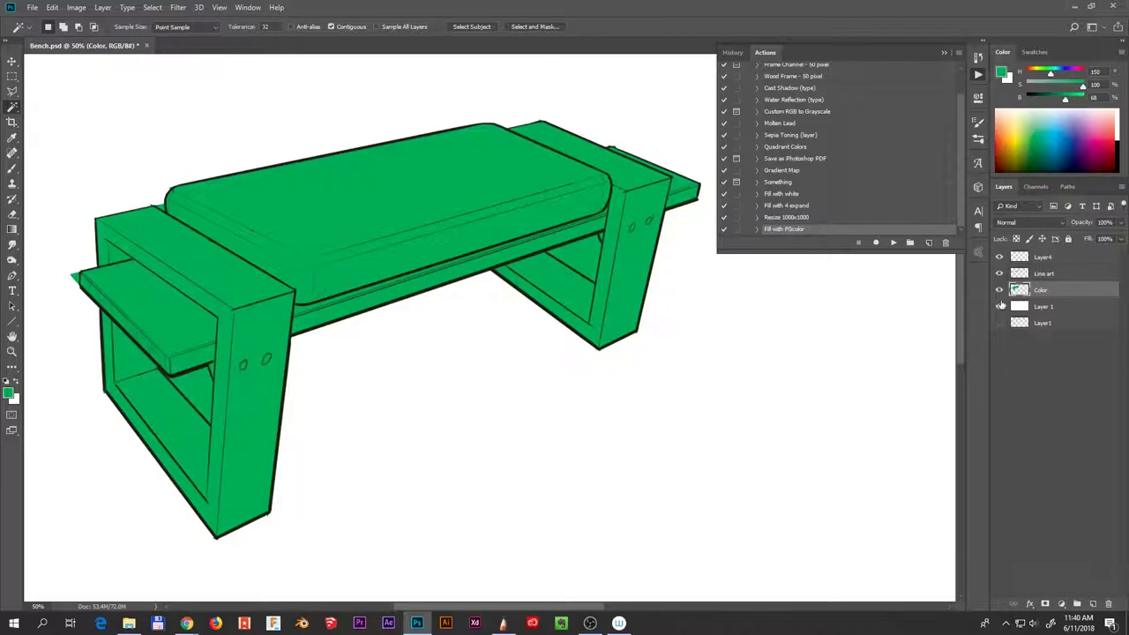
# Delete that green layer, reselect the background plus the left leg opening, and rerun Fill with FGcolor.
pyautogui.press('Delete')
pyautogui.hotkey('alt', ']')
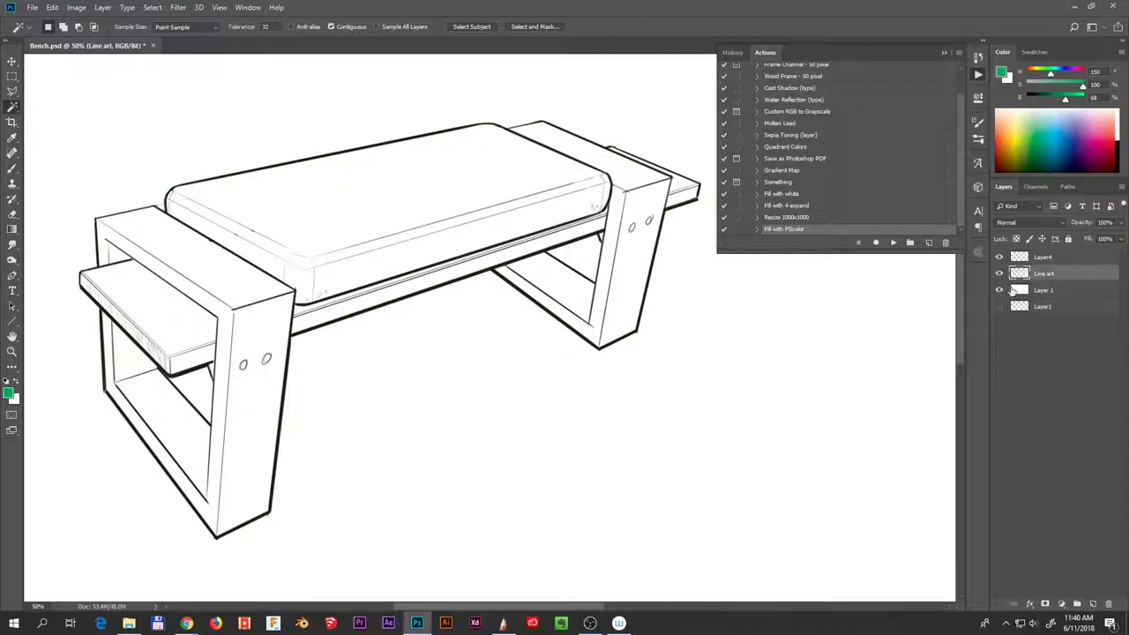
pyautogui.click(659, 295)
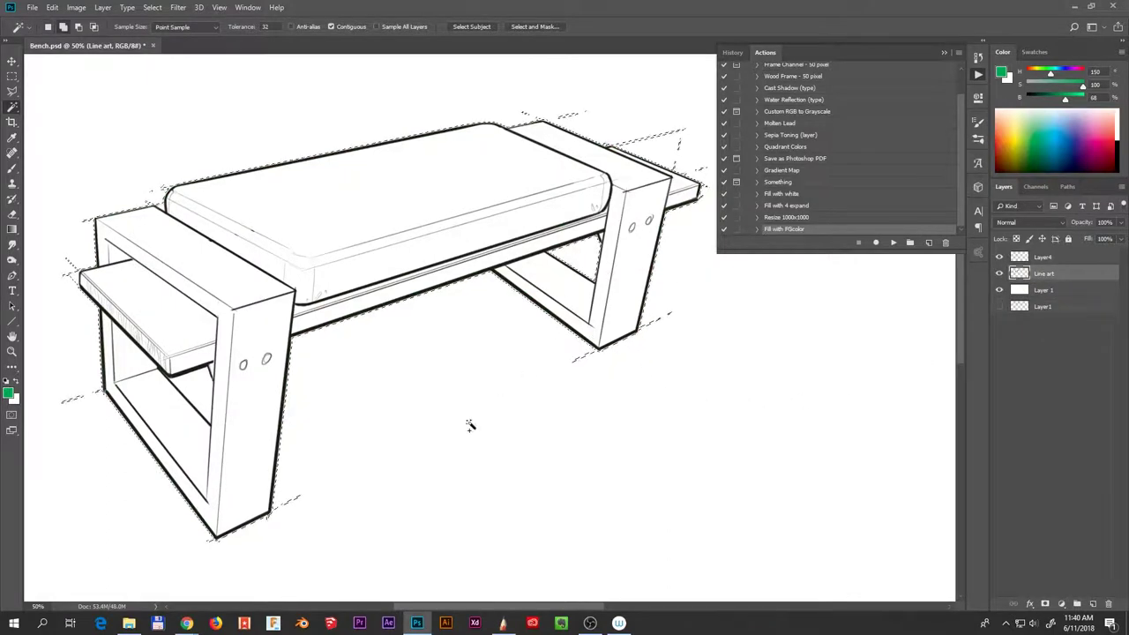
pyautogui.keyDown('shift'); pyautogui.click(198, 388); pyautogui.keyUp('shift')
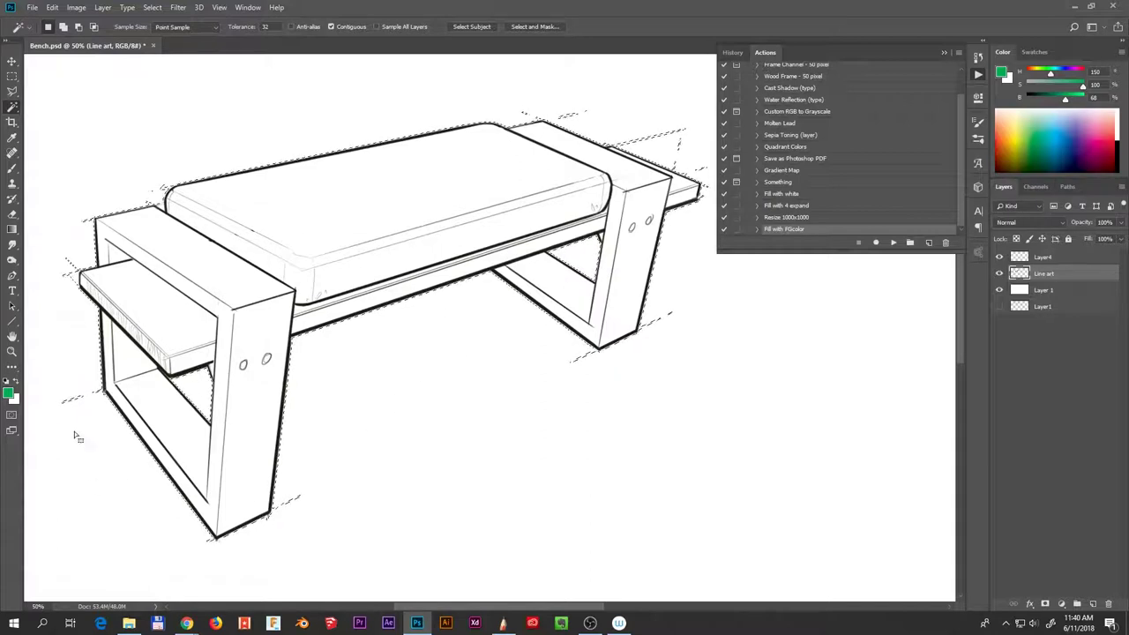
pyautogui.click(892, 242)
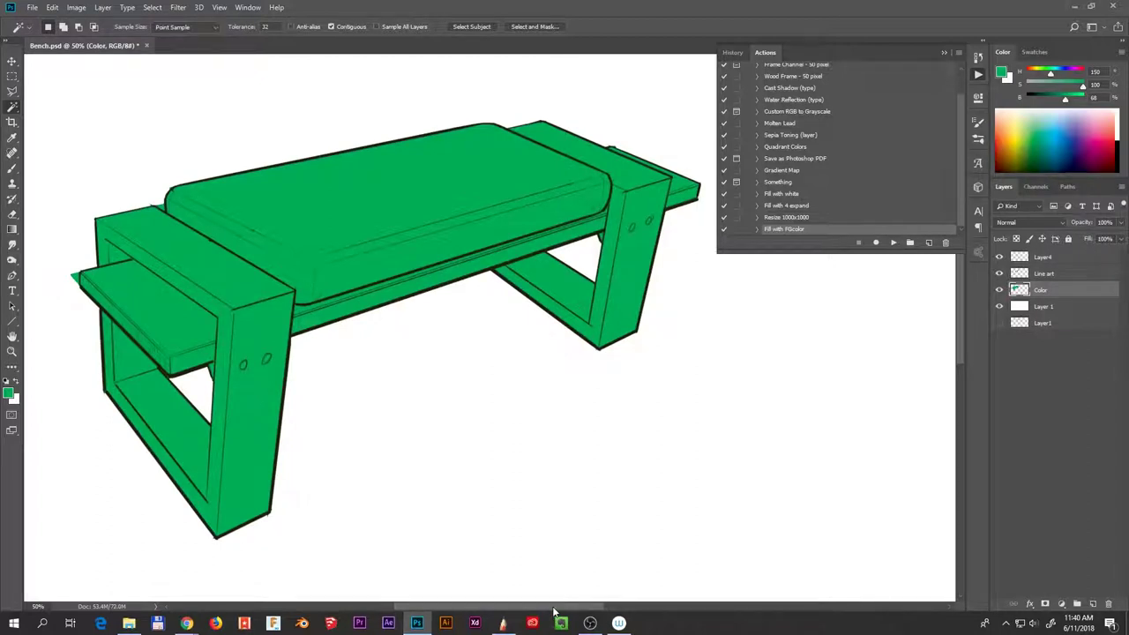
# Lasso and delete the green spill past the shelf corner.
pyautogui.scroll(4, 82, 255)
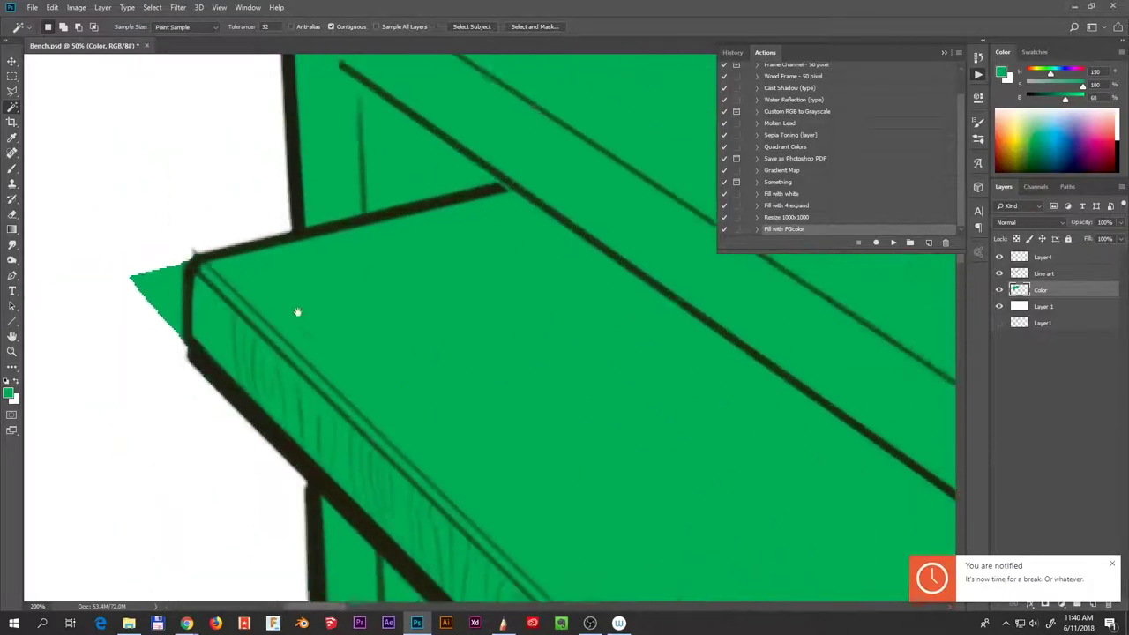
pyautogui.press('l')
pyautogui.click(240, 364)
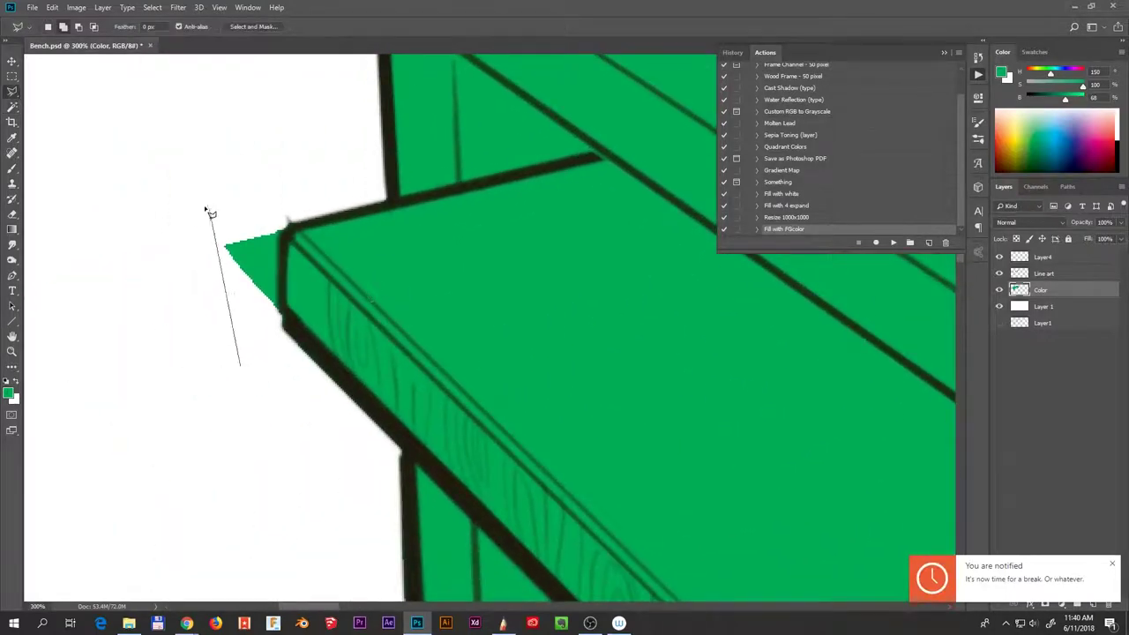
pyautogui.click(198, 201)
pyautogui.click(290, 179)
pyautogui.click(300, 194)
pyautogui.moveTo(291, 228)
pyautogui.mouseDown()
pyautogui.moveTo(282, 351)
pyautogui.moveTo(345, 479)
pyautogui.moveTo(405, 389)
pyautogui.mouseUp()
pyautogui.press('Delete')
# Lasso and remove the second green spill near the seat cushion, then deselect.
pyautogui.click(259, 288)
pyautogui.click(200, 381)
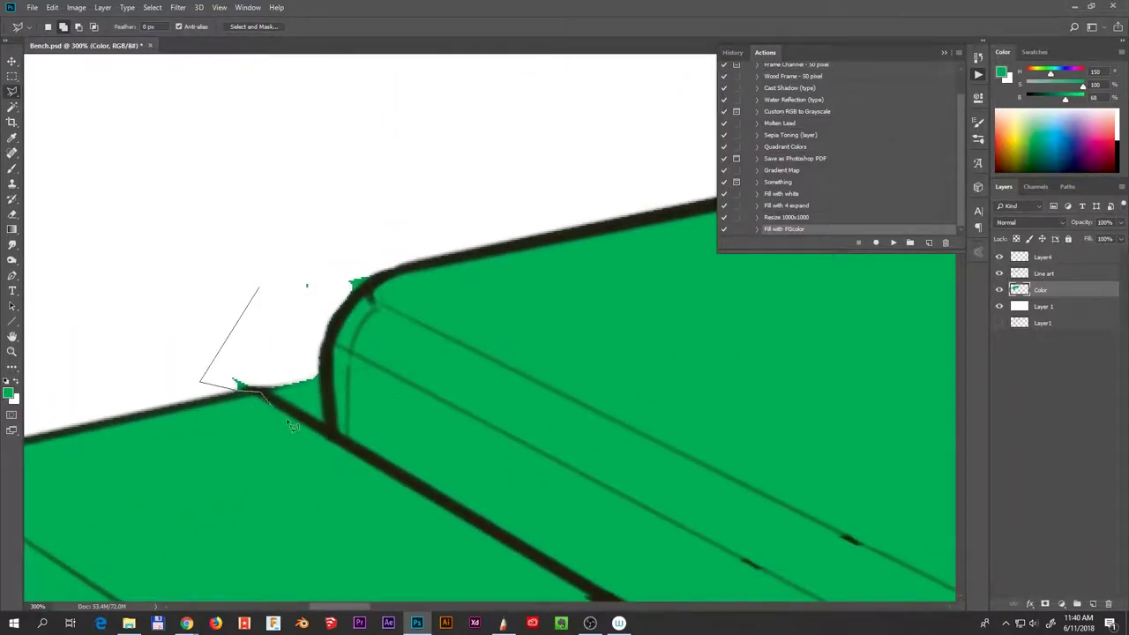
pyautogui.click(257, 395)
pyautogui.doubleClick(415, 242)
pyautogui.hotkey('ctrl', 'd')
# Zoom back out and delete the green Color layer.
pyautogui.scroll(-3, 474, 317)
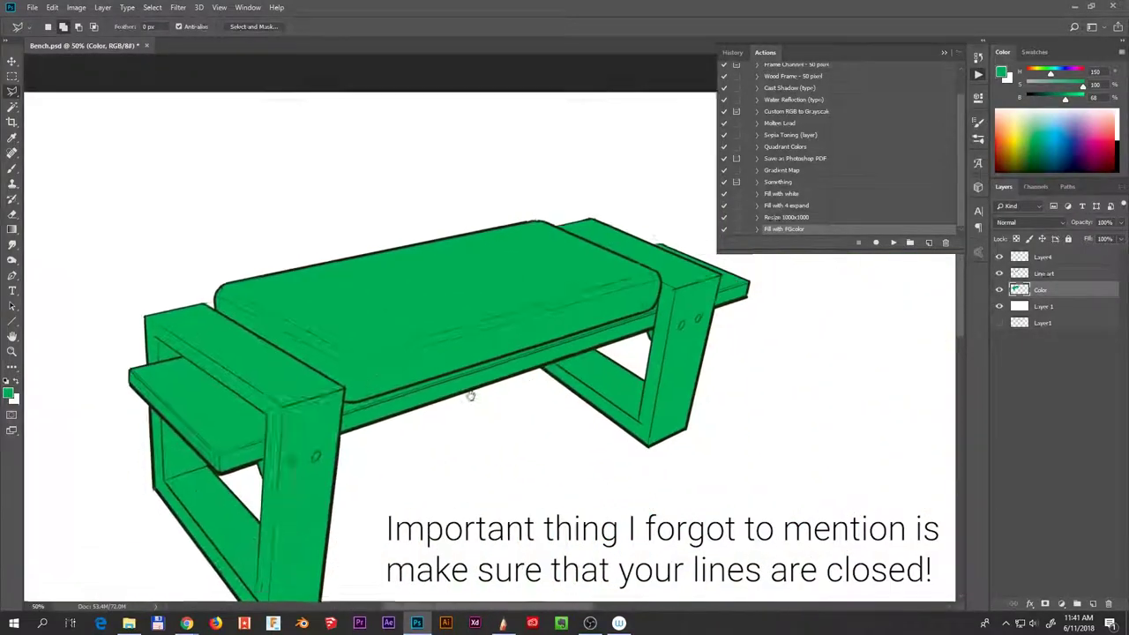
pyautogui.moveTo(468, 391); pyautogui.dragTo(295, 385)
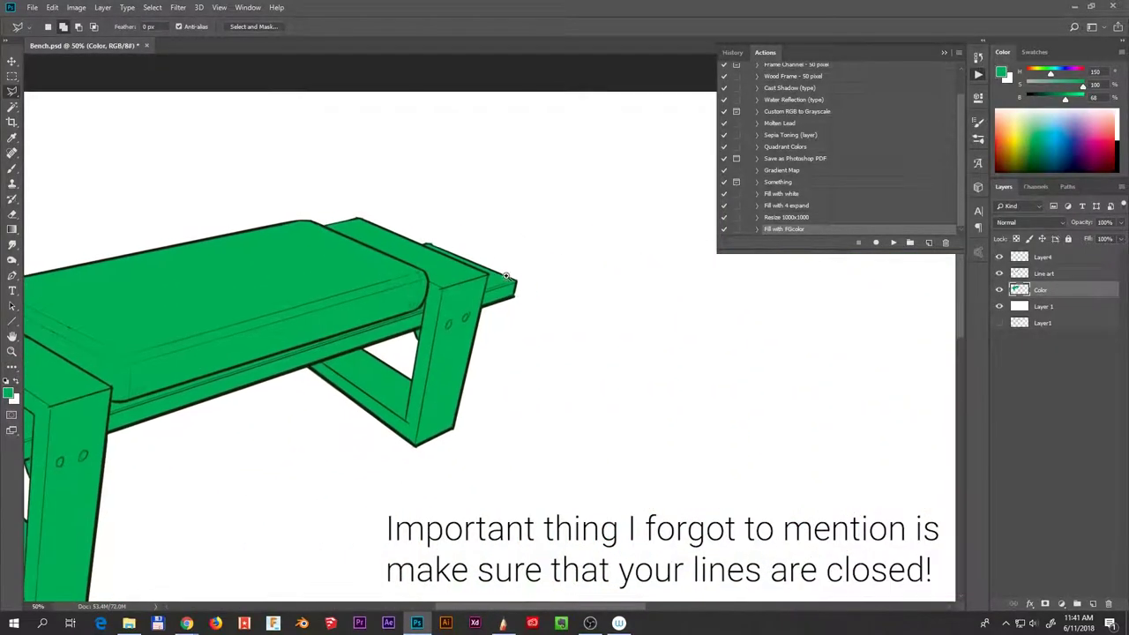
pyautogui.scroll(1, 468, 353)
pyautogui.scroll(-2, 468, 353)
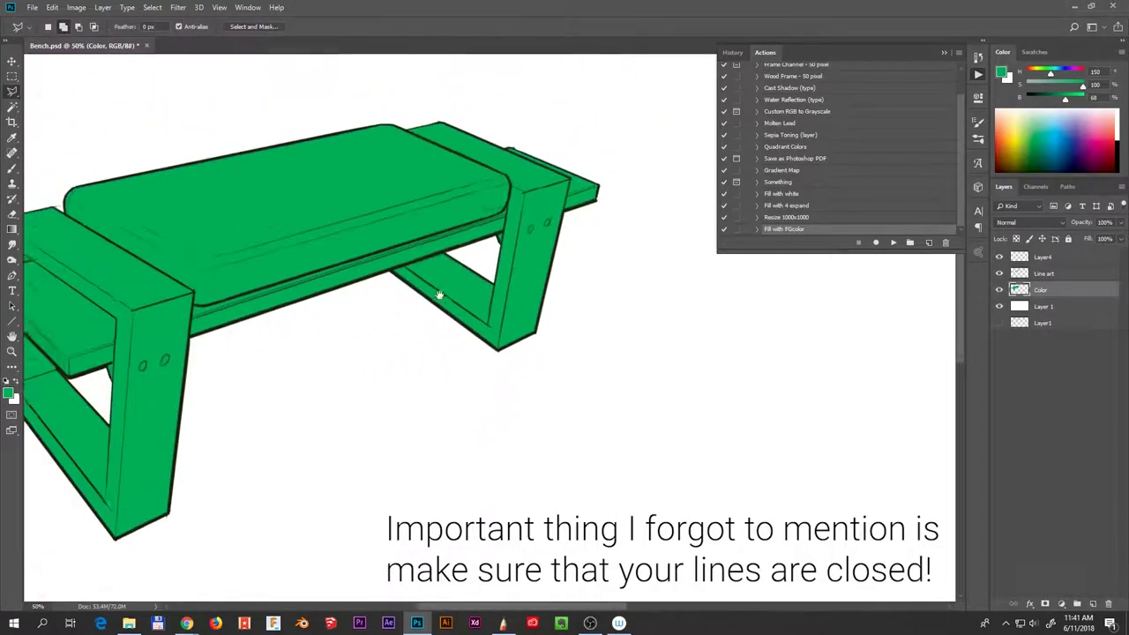
pyautogui.scroll(-1, 690, 381)
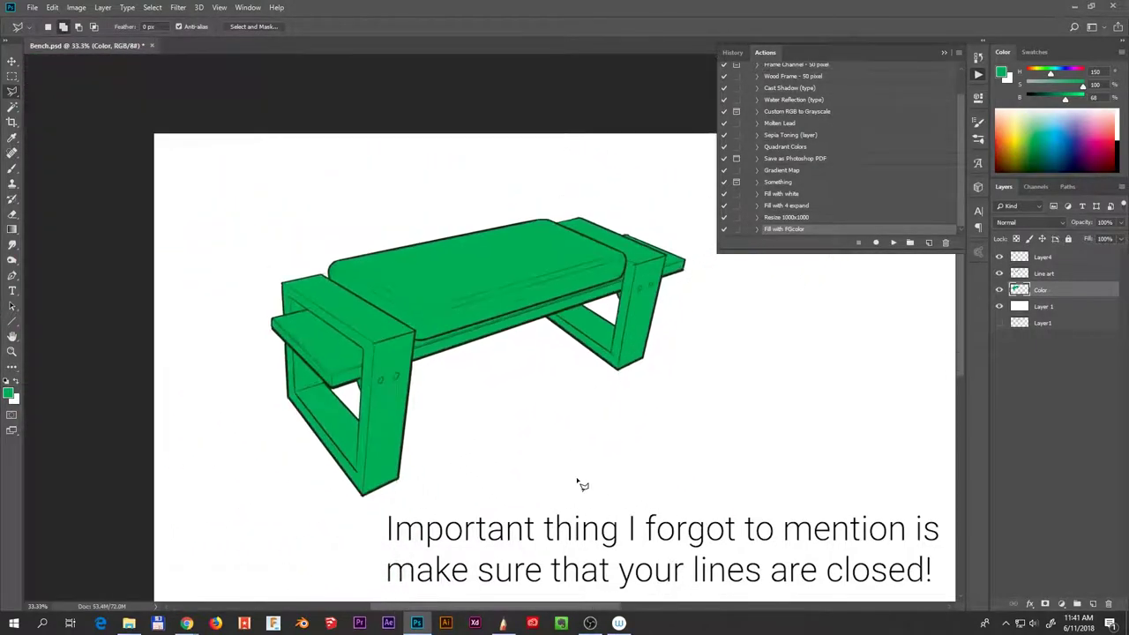
pyautogui.press('Delete')
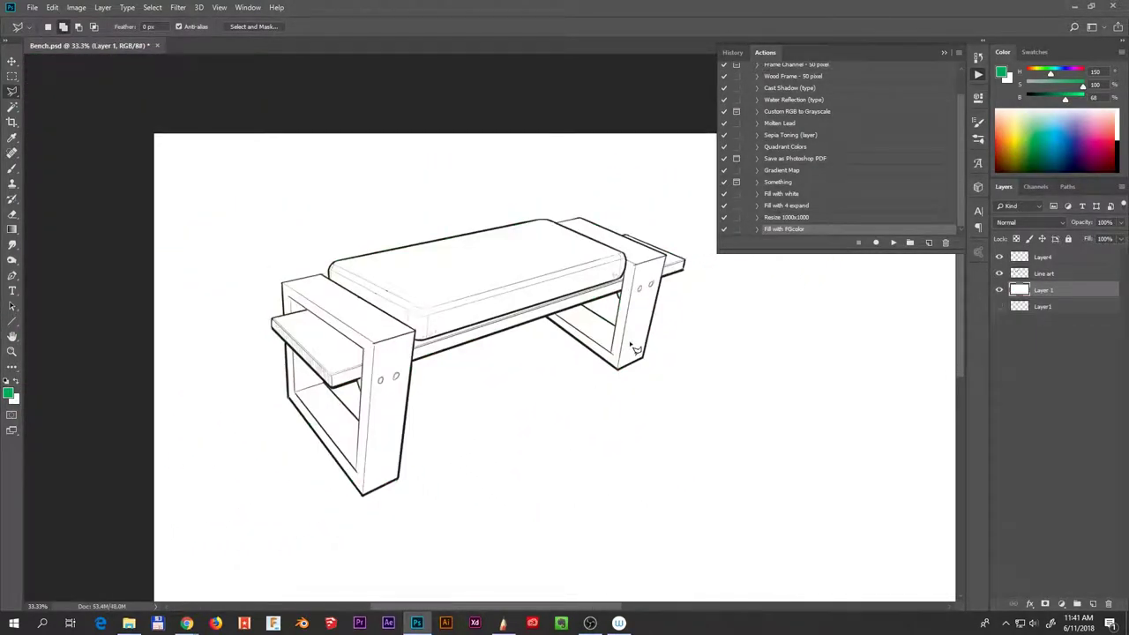
pyautogui.moveTo(652, 324)
pyautogui.mouseDown()
pyautogui.moveTo(391, 268)
pyautogui.moveTo(401, 383)
pyautogui.mouseUp()
# Take the Brush with default black/white colours, hide Layer4, and make Line art active.
pyautogui.press('b')
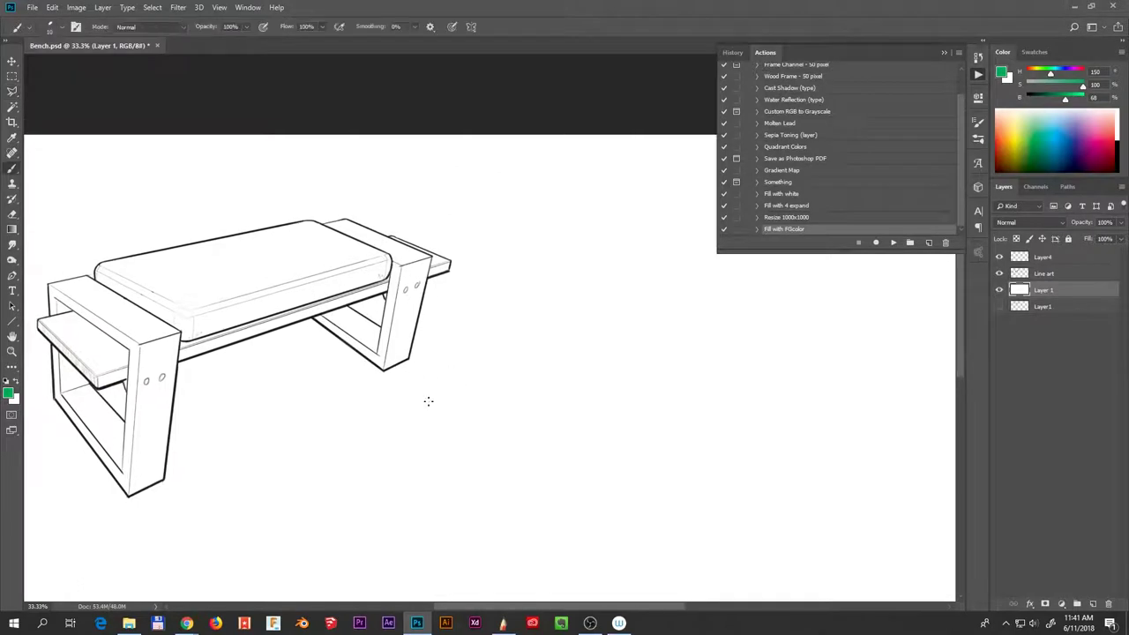
pyautogui.press('d')
pyautogui.click(999, 257)
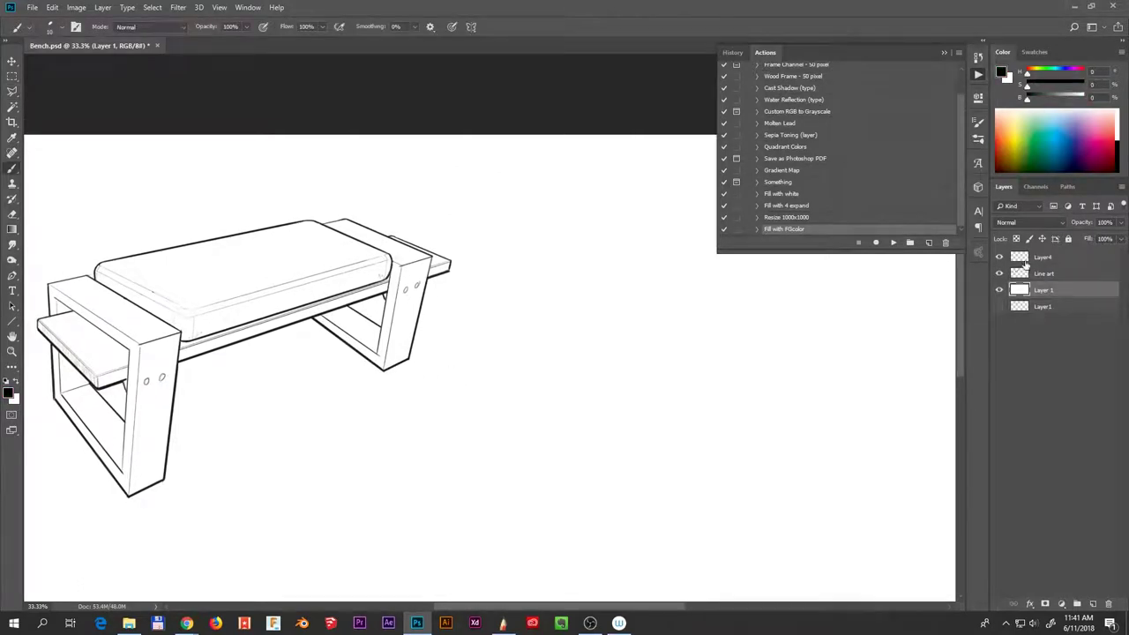
pyautogui.click(1043, 273)
pyautogui.click(977, 75)
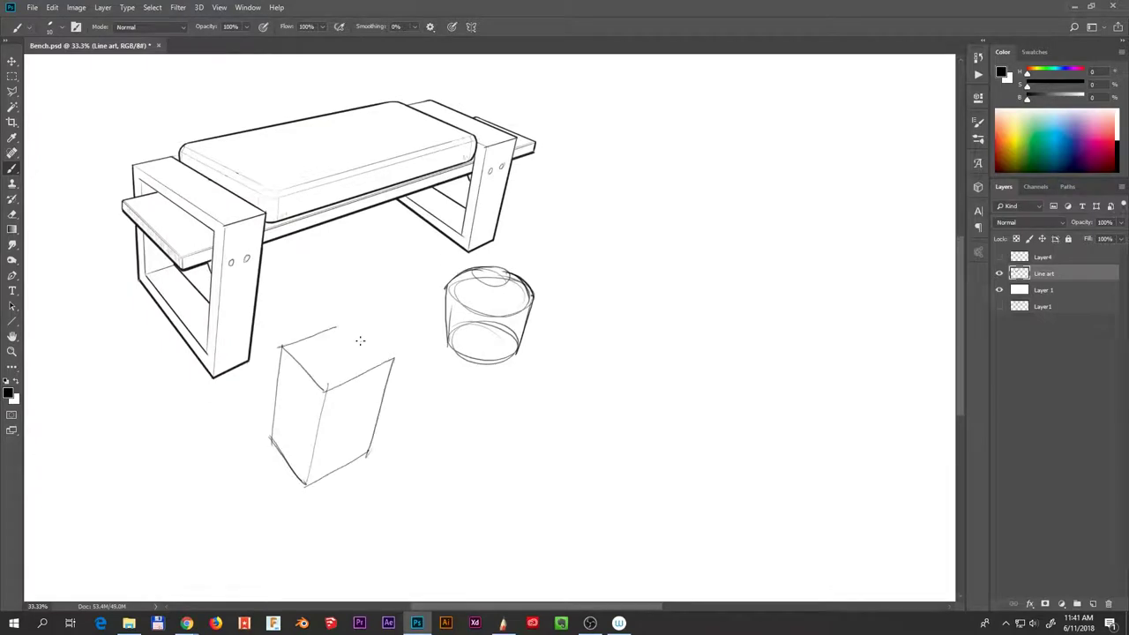
# Sketch the tall box and toaster outlines beside the bench.
pyautogui.moveTo(353, 319); pyautogui.dragTo(391, 308)
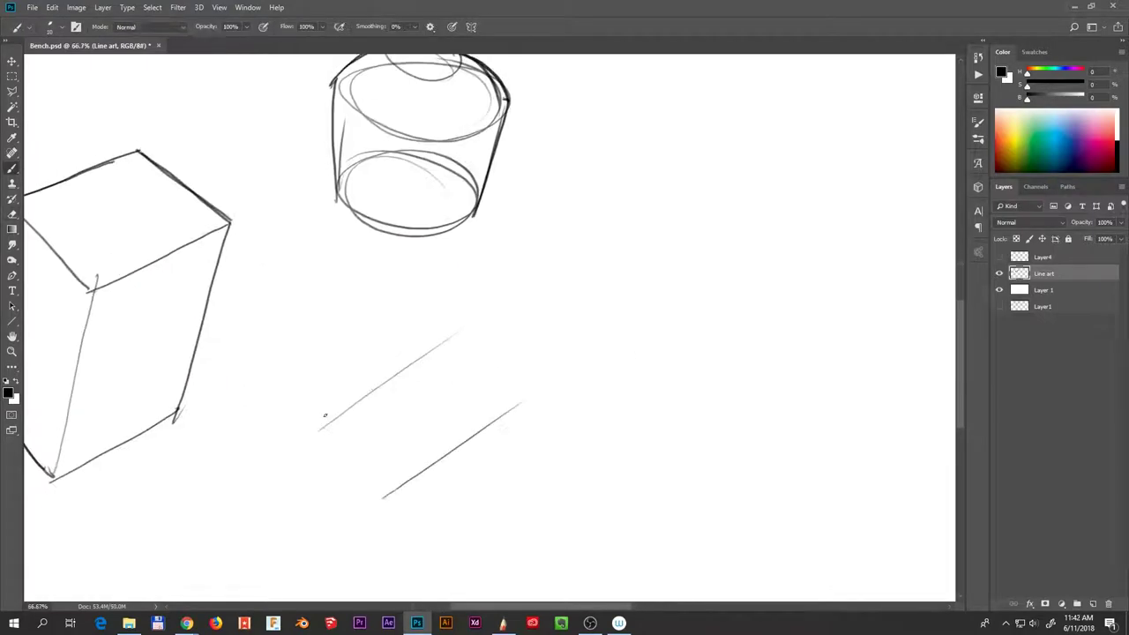
pyautogui.moveTo(327, 353)
pyautogui.mouseDown()
pyautogui.moveTo(327, 432)
pyautogui.moveTo(503, 291)
pyautogui.mouseUp()
pyautogui.moveTo(361, 379); pyautogui.dragTo(458, 313)
pyautogui.moveTo(331, 423); pyautogui.dragTo(507, 296)
pyautogui.moveTo(272, 394); pyautogui.dragTo(531, 361)
pyautogui.keyDown('alt'); pyautogui.click(531, 362); pyautogui.keyUp('alt')
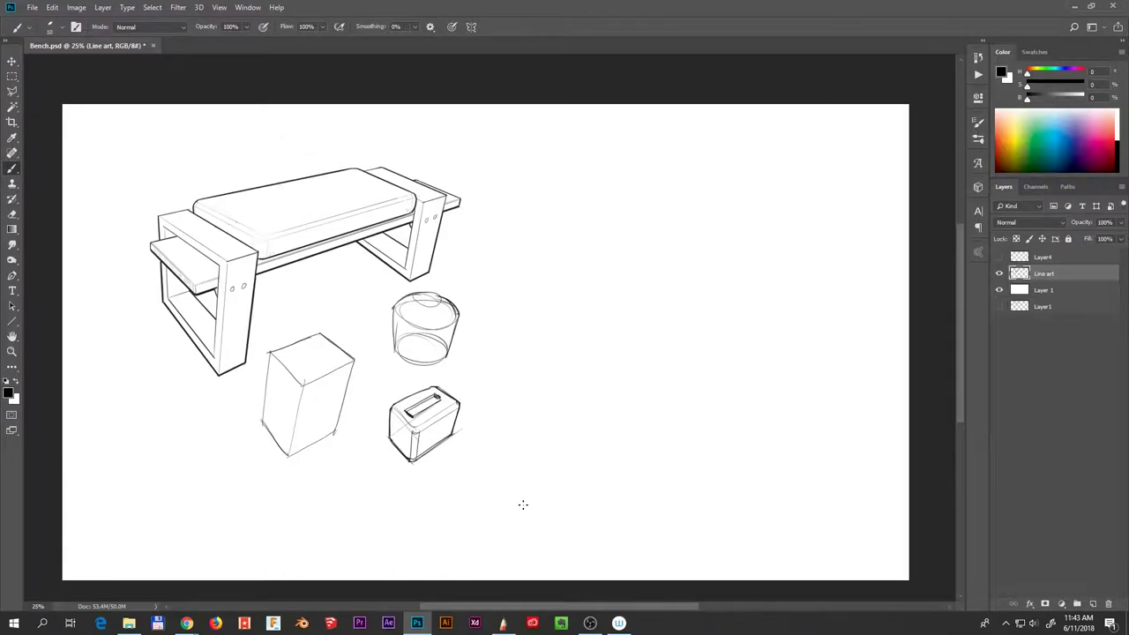
pyautogui.scroll(3, 296, 417)
# Ink the tall box's left, middle, right and top edges with bold black strokes.
pyautogui.moveTo(203, 430); pyautogui.dragTo(221, 252)
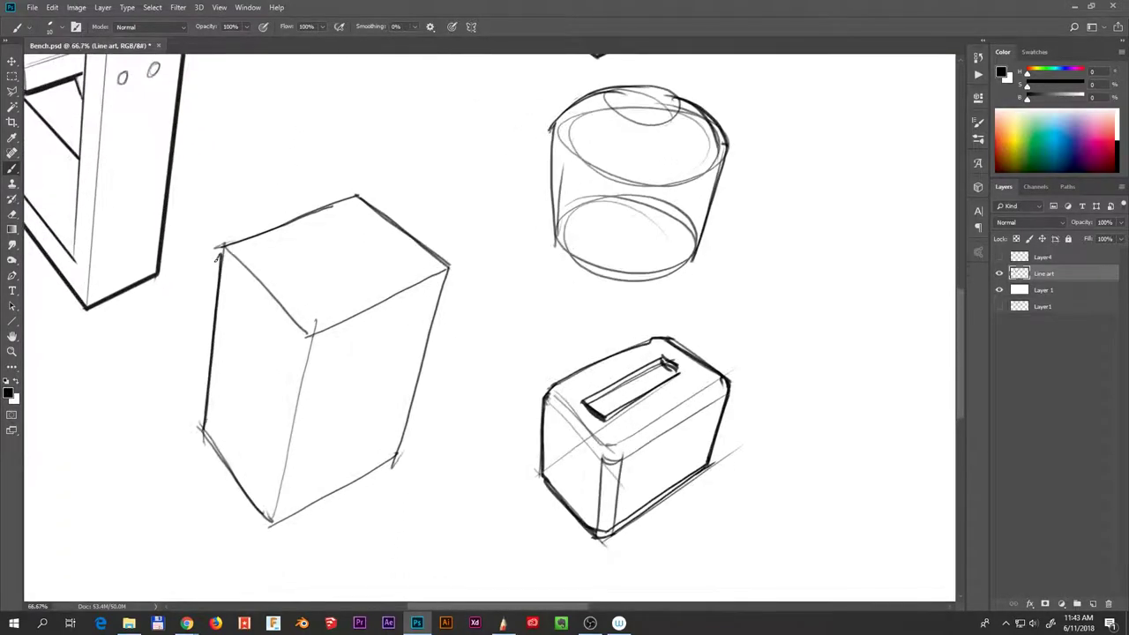
pyautogui.moveTo(273, 522); pyautogui.dragTo(315, 334)
pyautogui.moveTo(270, 516); pyautogui.dragTo(302, 336)
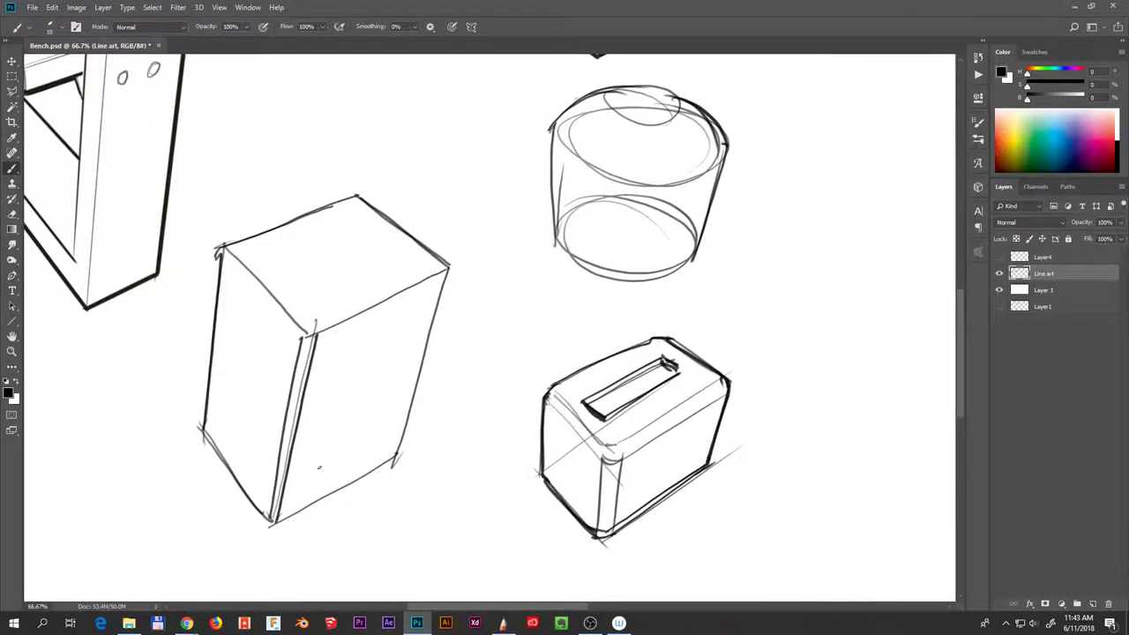
pyautogui.moveTo(275, 522)
pyautogui.mouseDown()
pyautogui.moveTo(397, 457)
pyautogui.moveTo(450, 293)
pyautogui.mouseUp()
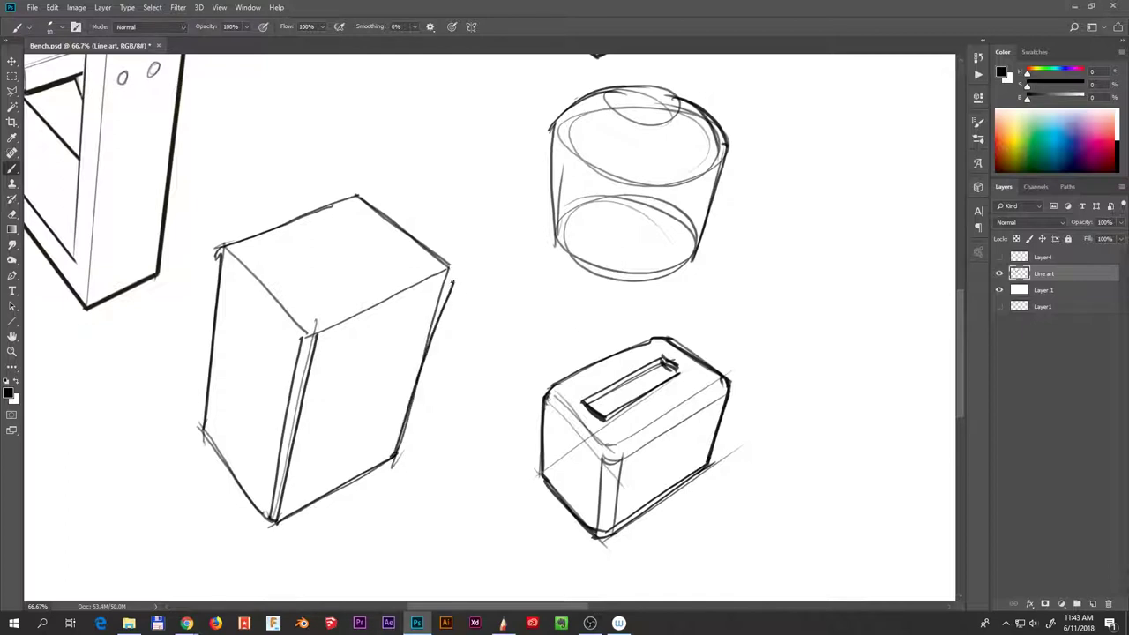
pyautogui.hotkey('ctrl', 'z')
pyautogui.moveTo(394, 456)
pyautogui.mouseDown()
pyautogui.moveTo(450, 267)
pyautogui.moveTo(357, 195)
pyautogui.mouseUp()
pyautogui.moveTo(222, 252); pyautogui.dragTo(343, 203)
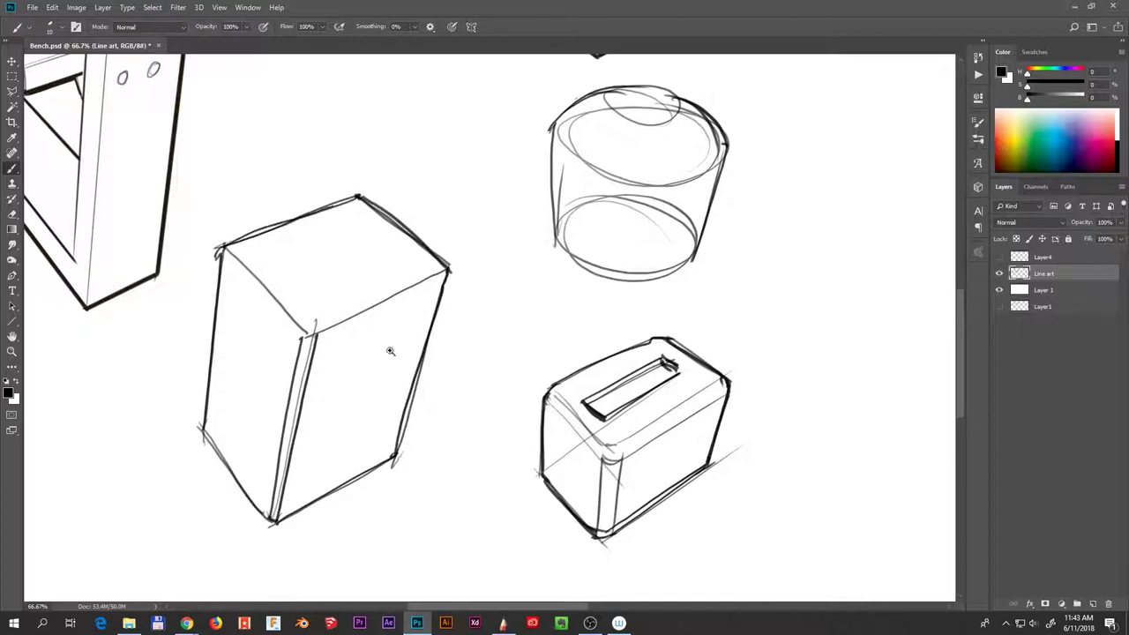
pyautogui.scroll(-2, 424, 386)
pyautogui.moveTo(548, 315); pyautogui.dragTo(554, 352)
pyautogui.press('w')
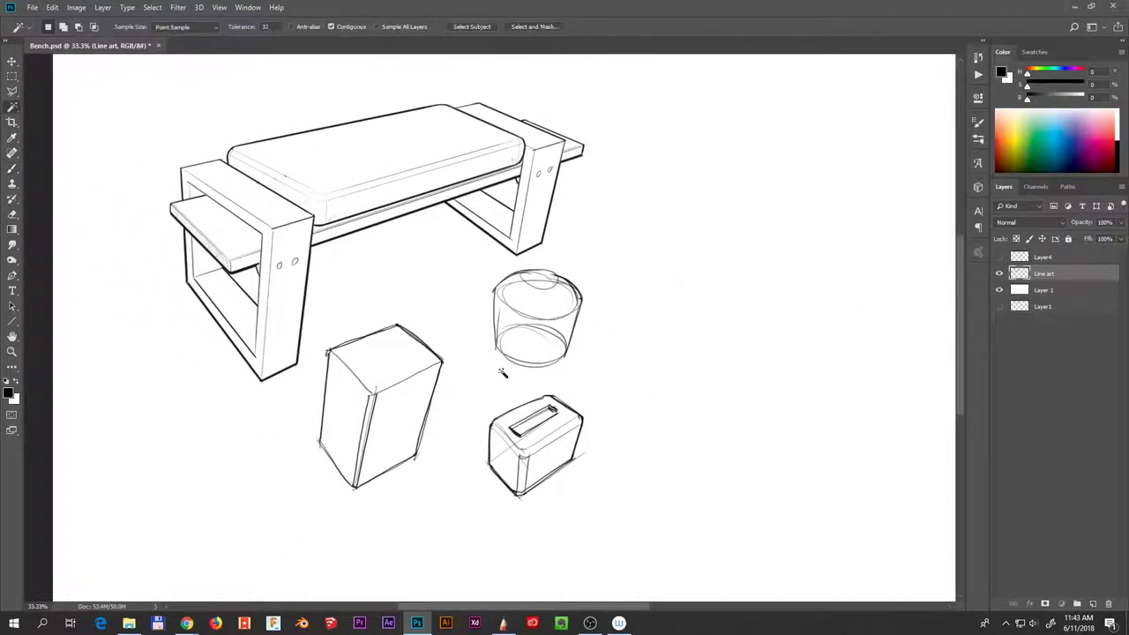
pyautogui.press('l')
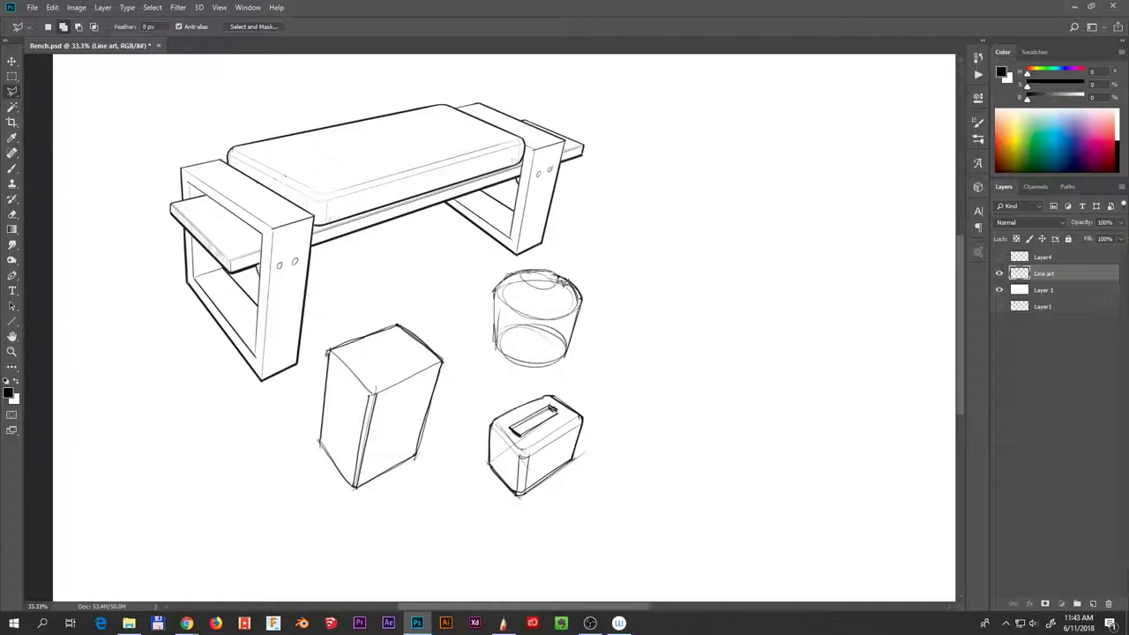
pyautogui.moveTo(558, 279)
pyautogui.mouseDown()
pyautogui.moveTo(575, 362)
pyautogui.moveTo(535, 372)
pyautogui.moveTo(496, 328)
pyautogui.moveTo(497, 295)
pyautogui.mouseUp()
pyautogui.moveTo(547, 404)
pyautogui.mouseDown()
pyautogui.moveTo(489, 448)
pyautogui.moveTo(496, 483)
pyautogui.moveTo(527, 501)
pyautogui.moveTo(580, 464)
pyautogui.moveTo(588, 425)
pyautogui.moveTo(564, 404)
pyautogui.mouseUp()
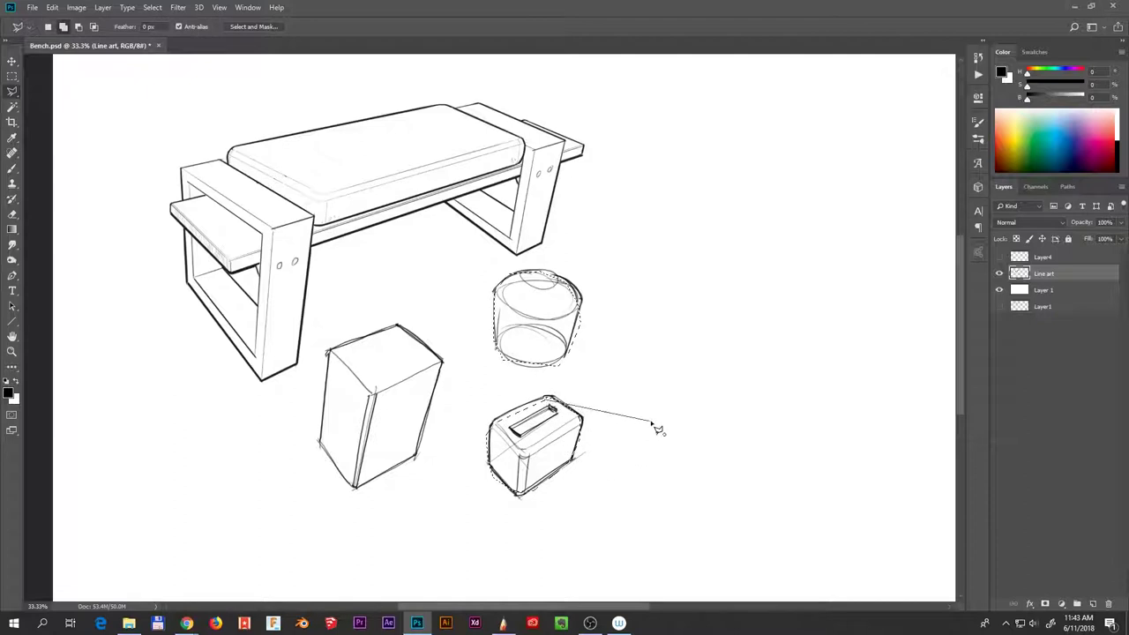
pyautogui.moveTo(657, 430); pyautogui.dragTo(650, 423)
pyautogui.hotkey('ctrl', 'd')
pyautogui.press('w')
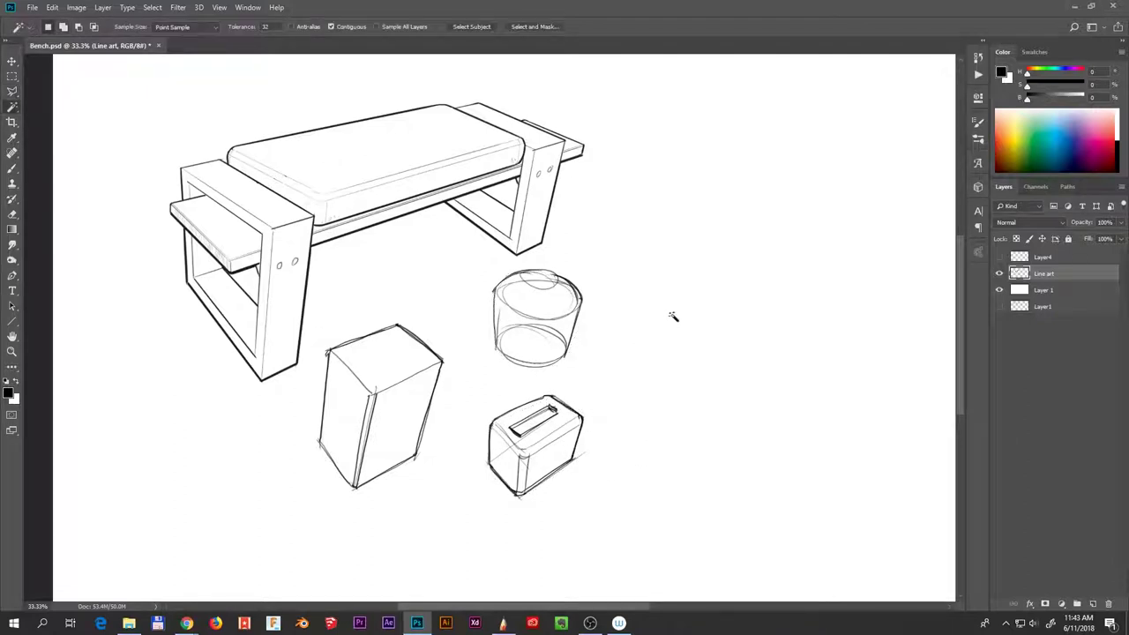
pyautogui.click(631, 255)
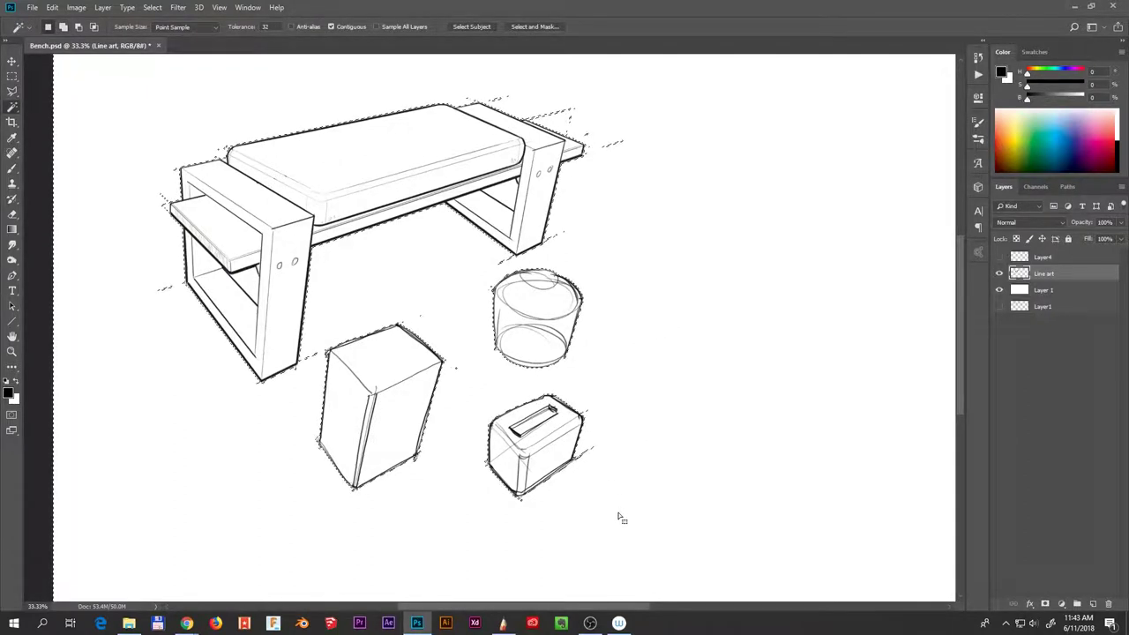
pyautogui.click(978, 74)
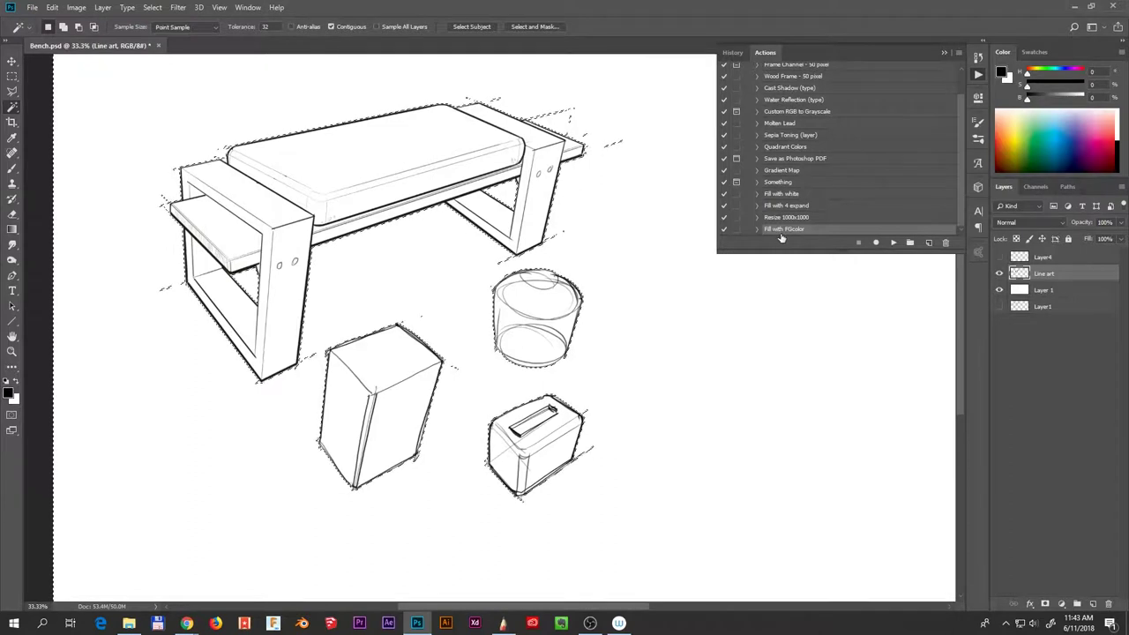
pyautogui.click(893, 242)
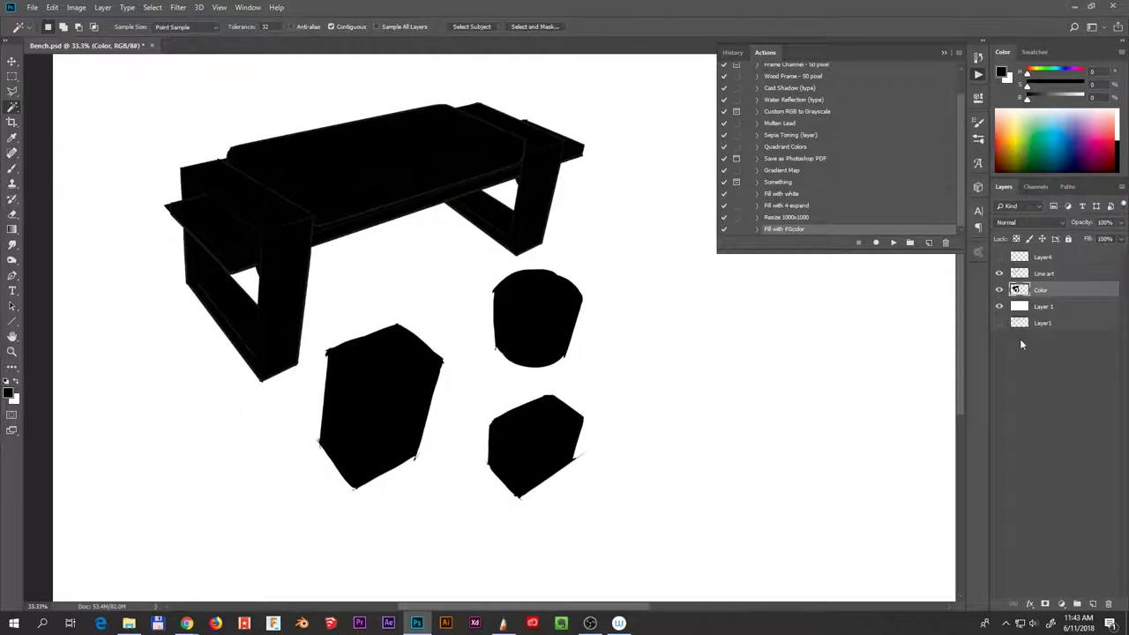
pyautogui.press('Delete')
# Test the fill action with a light blue on the Line art, then delete that blue Color layer.
pyautogui.moveTo(1064, 113)
pyautogui.mouseDown()
pyautogui.moveTo(1035, 136)
pyautogui.moveTo(1060, 133)
pyautogui.mouseUp()
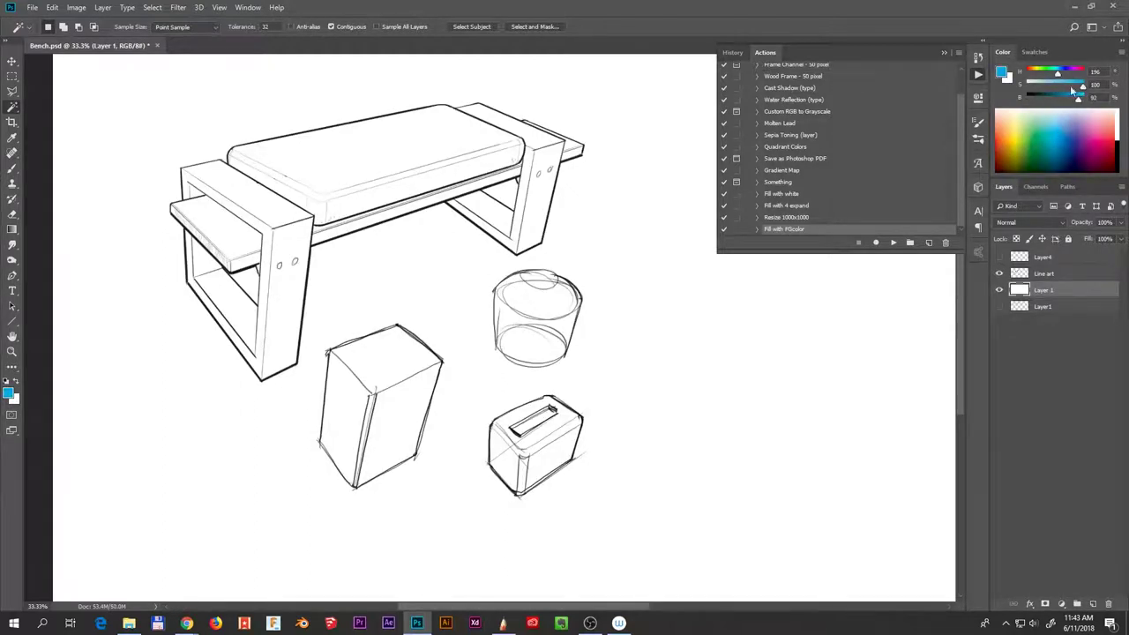
pyautogui.moveTo(1073, 88)
pyautogui.mouseDown()
pyautogui.moveTo(1049, 87)
pyautogui.moveTo(1075, 99)
pyautogui.mouseUp()
pyautogui.click(1049, 275)
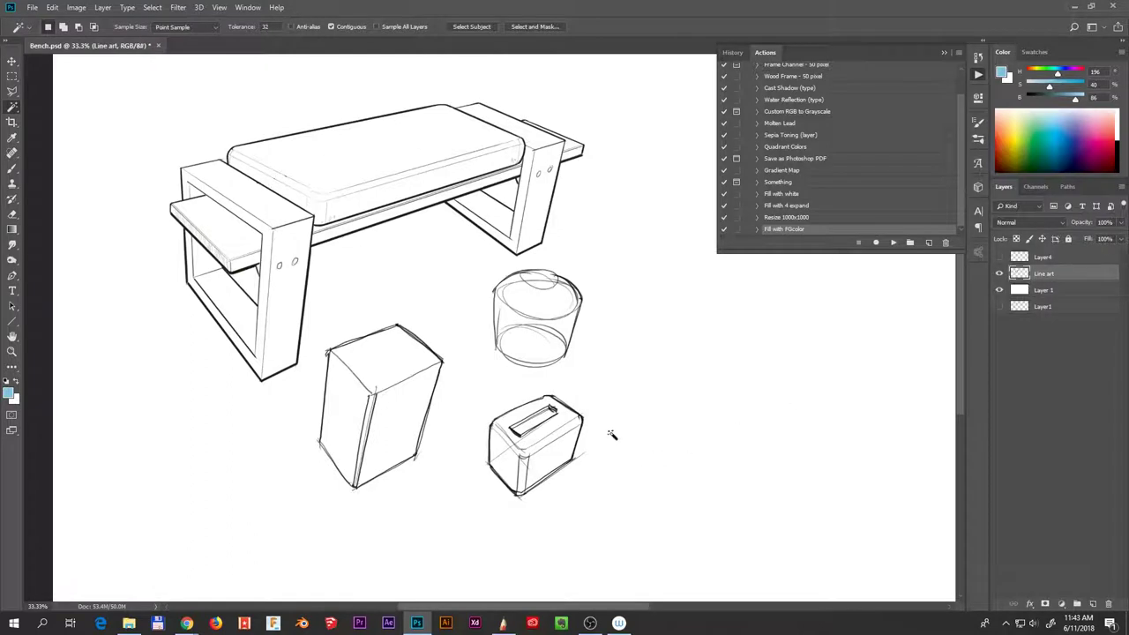
pyautogui.click(482, 378)
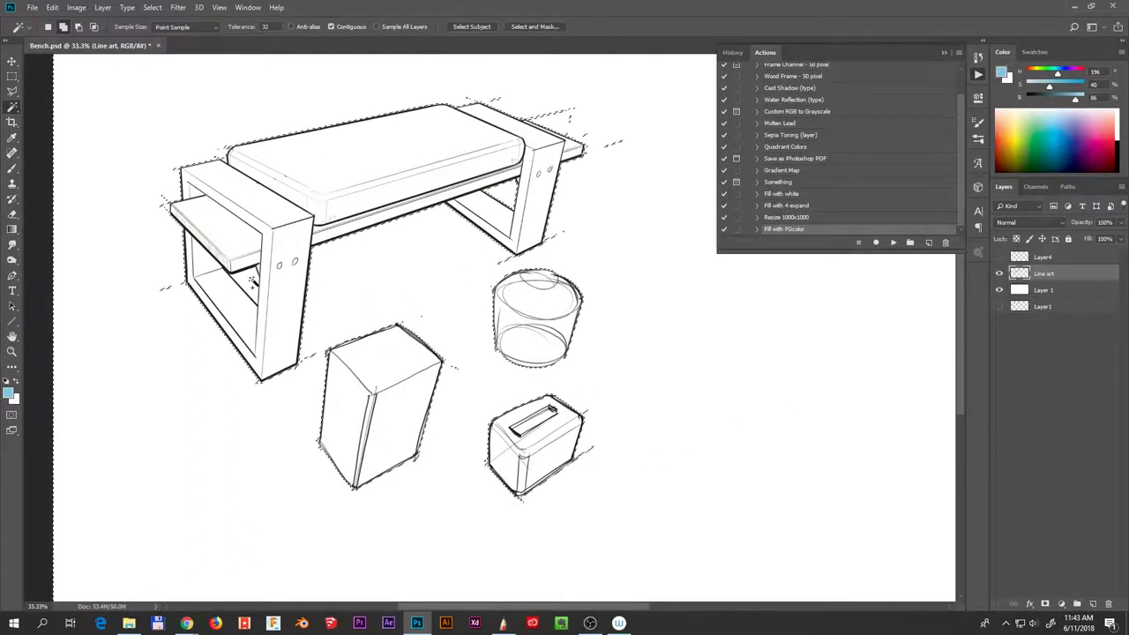
pyautogui.click(892, 242)
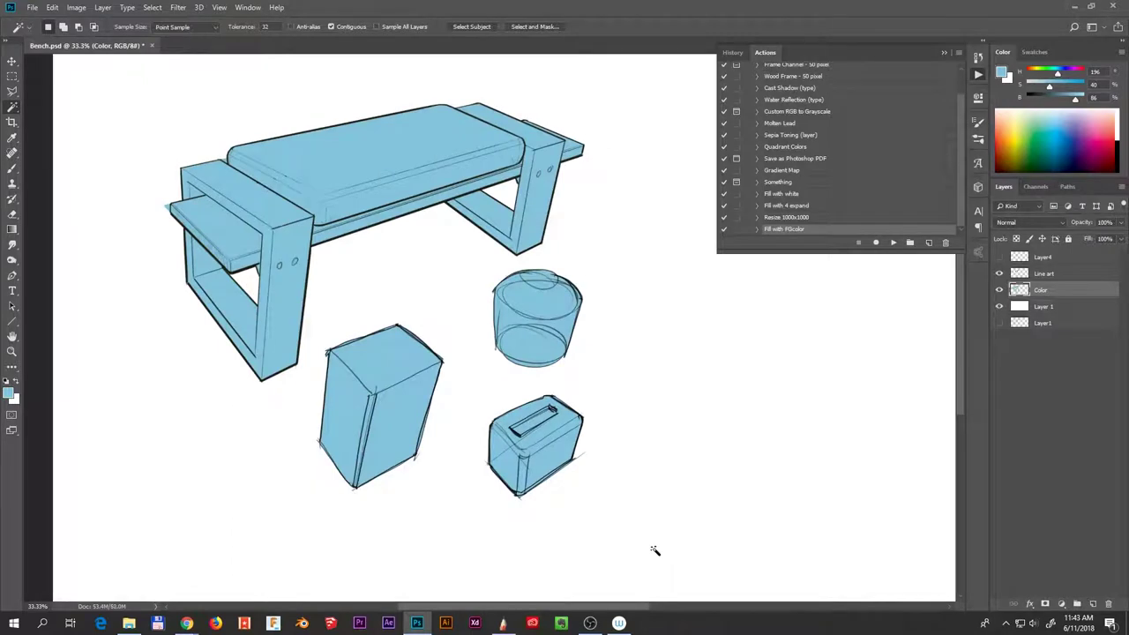
pyautogui.scroll(1, 533, 295)
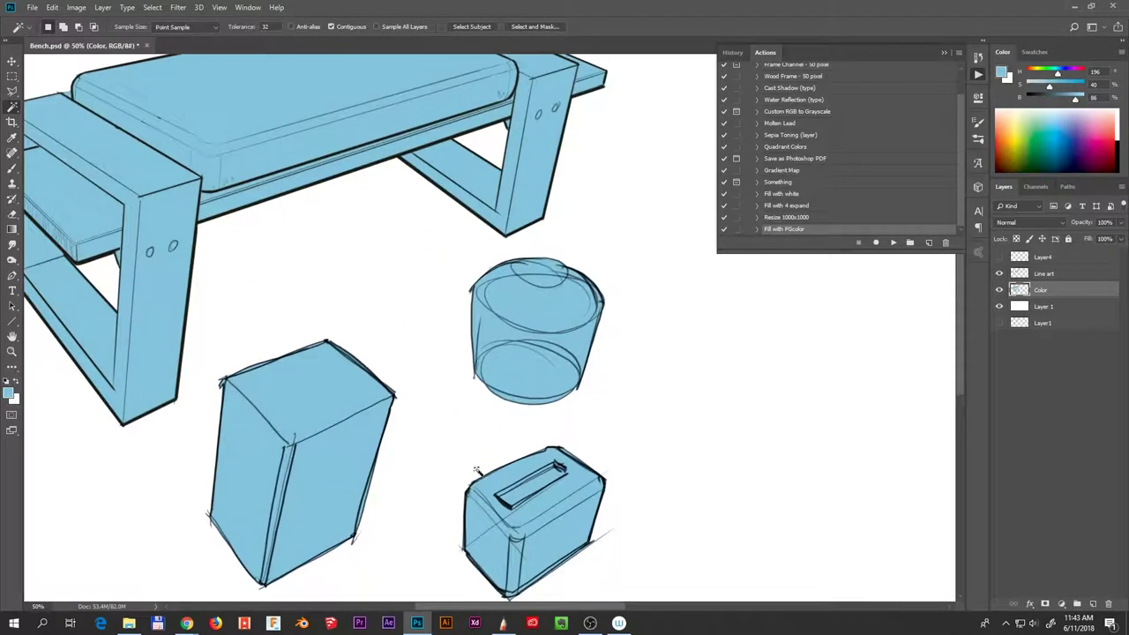
pyautogui.scroll(-1, 515, 367)
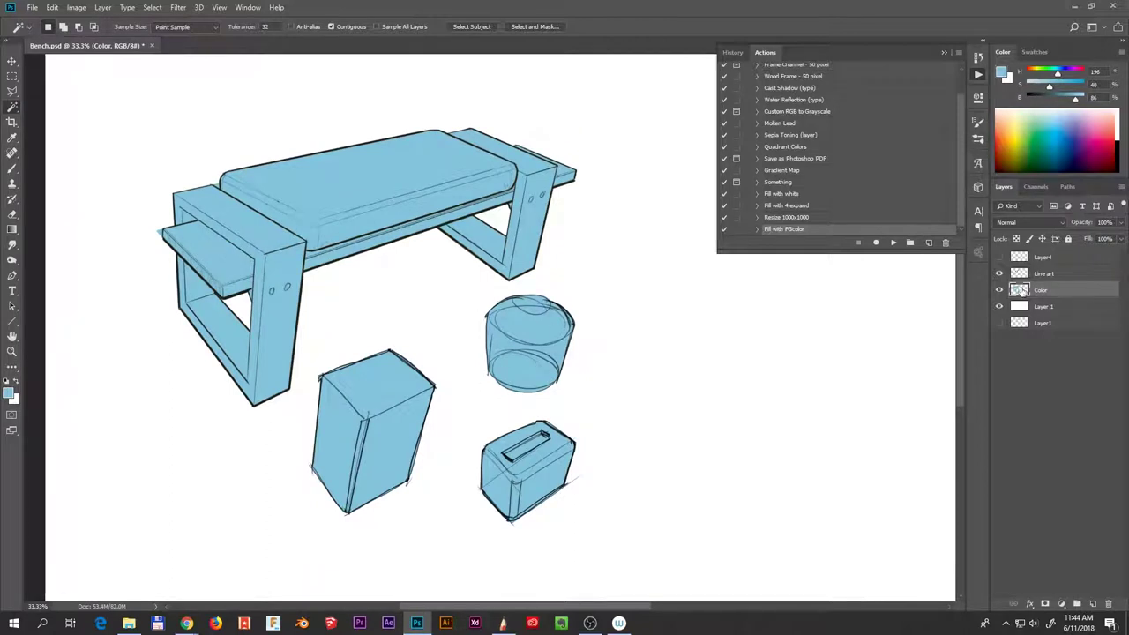
pyautogui.press('Delete')
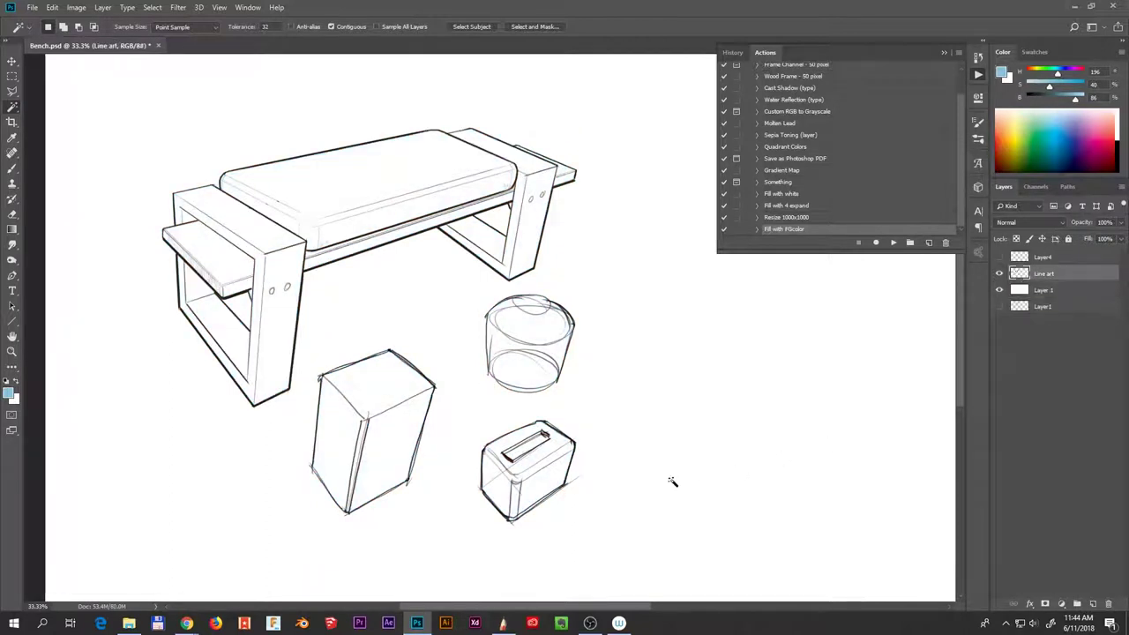
# Lasso the cup sketch and lift it onto its own layer.
pyautogui.press('l')
pyautogui.click(553, 276)
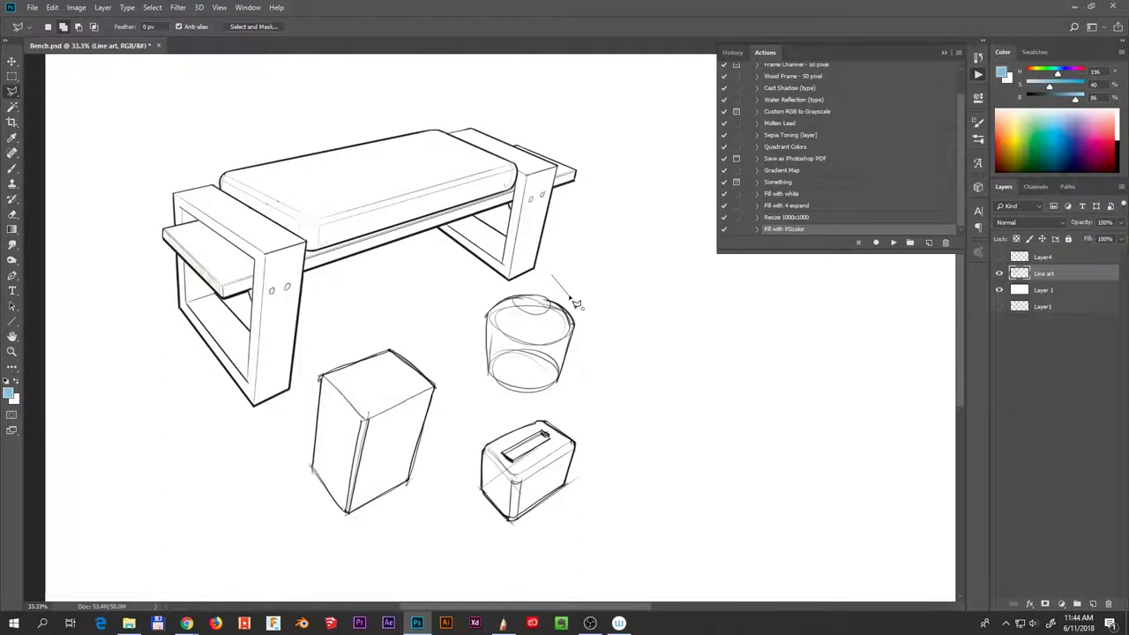
pyautogui.press('Escape')
pyautogui.hotkey('shift', 'l')
pyautogui.hotkey('shift', 'l')
pyautogui.moveTo(604, 361)
pyautogui.mouseDown()
pyautogui.moveTo(449, 315)
pyautogui.moveTo(503, 403)
pyautogui.moveTo(573, 394)
pyautogui.mouseUp()
pyautogui.hotkey('ctrl', 'j')
# Cut the toaster sketch from Line art and paste it in place on a new layer.
pyautogui.moveTo(611, 449)
pyautogui.mouseDown()
pyautogui.moveTo(468, 537)
pyautogui.moveTo(525, 536)
pyautogui.mouseUp()
pyautogui.hotkey('ctrl', 'x')
pyautogui.click(567, 234)
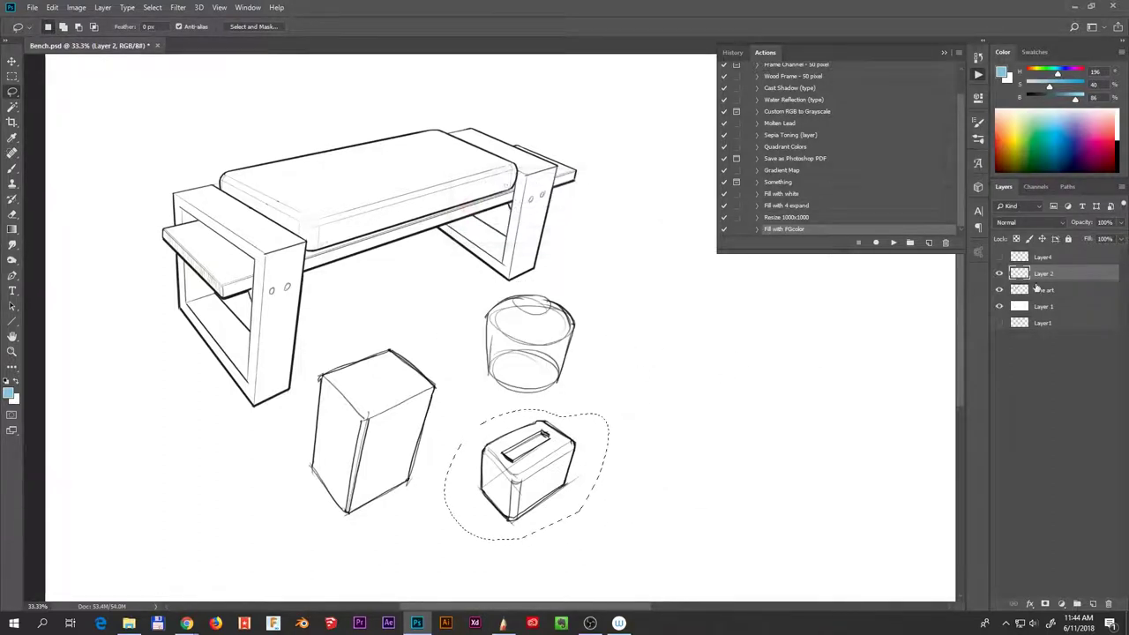
pyautogui.click(1040, 290)
pyautogui.hotkey('ctrl', 'x')
pyautogui.hotkey('ctrl', 'v')
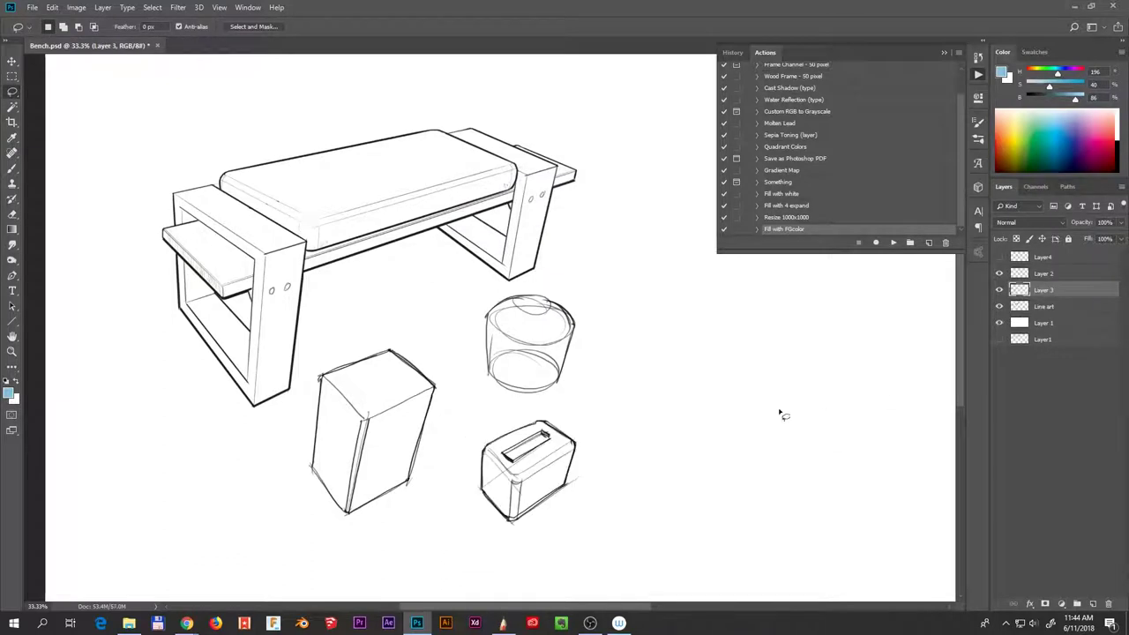
# Cut the box sketch from Line art and paste it in place on a new layer.
pyautogui.click(1044, 306)
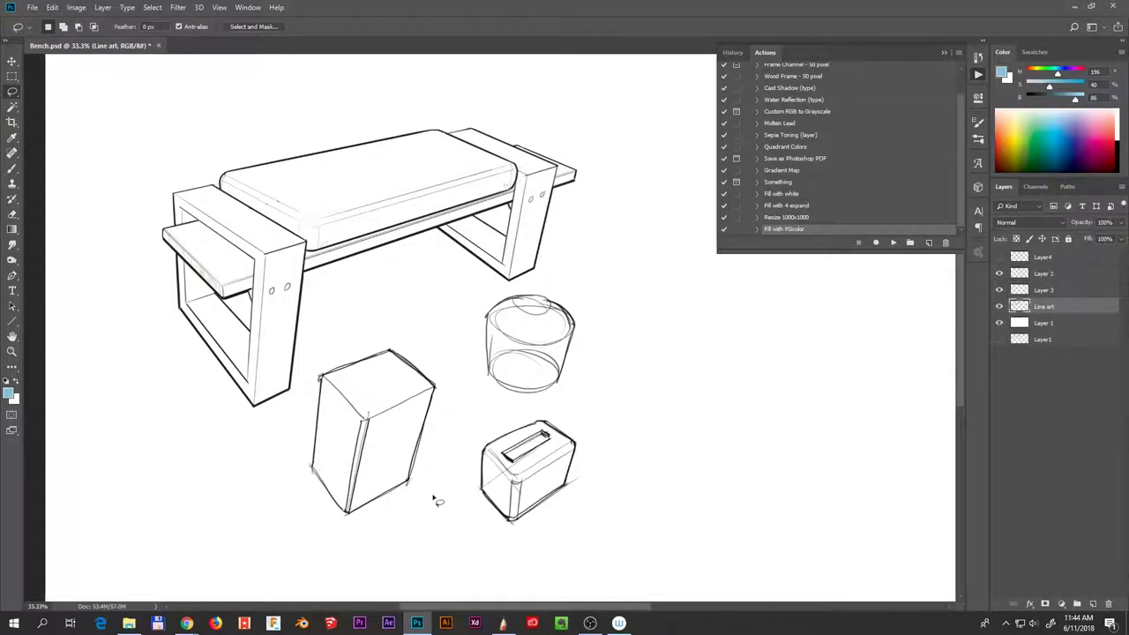
pyautogui.moveTo(423, 517)
pyautogui.mouseDown()
pyautogui.moveTo(388, 329)
pyautogui.moveTo(291, 529)
pyautogui.mouseUp()
pyautogui.hotkey('ctrl', 'x')
pyautogui.hotkey('ctrl', 'v')
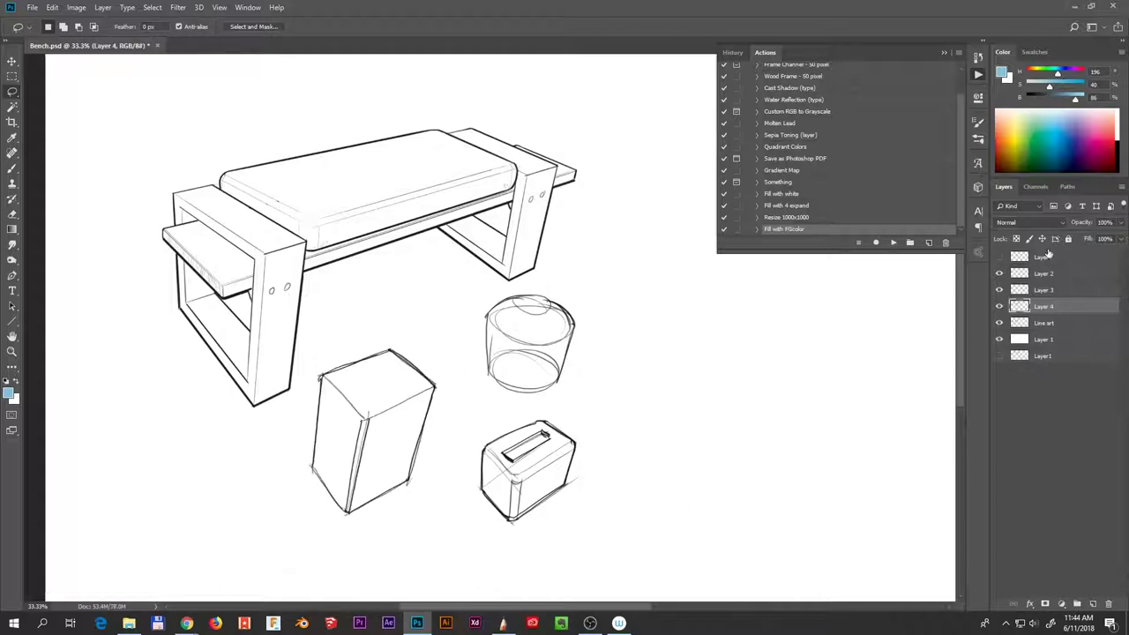
# Rename the box, toaster and cup layers to 1, 2 and 3.
pyautogui.doubleClick(1043, 306)
pyautogui.write('1')
pyautogui.doubleClick(1044, 289)
pyautogui.write('2')
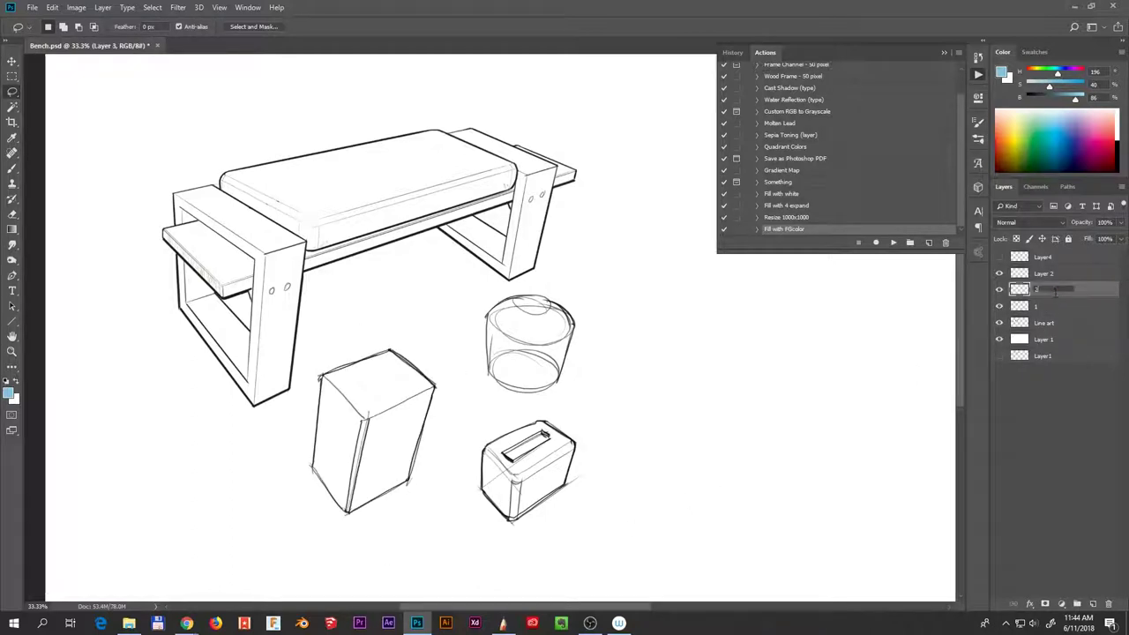
pyautogui.doubleClick(1043, 272)
pyautogui.write('3')
pyautogui.click(1050, 324)
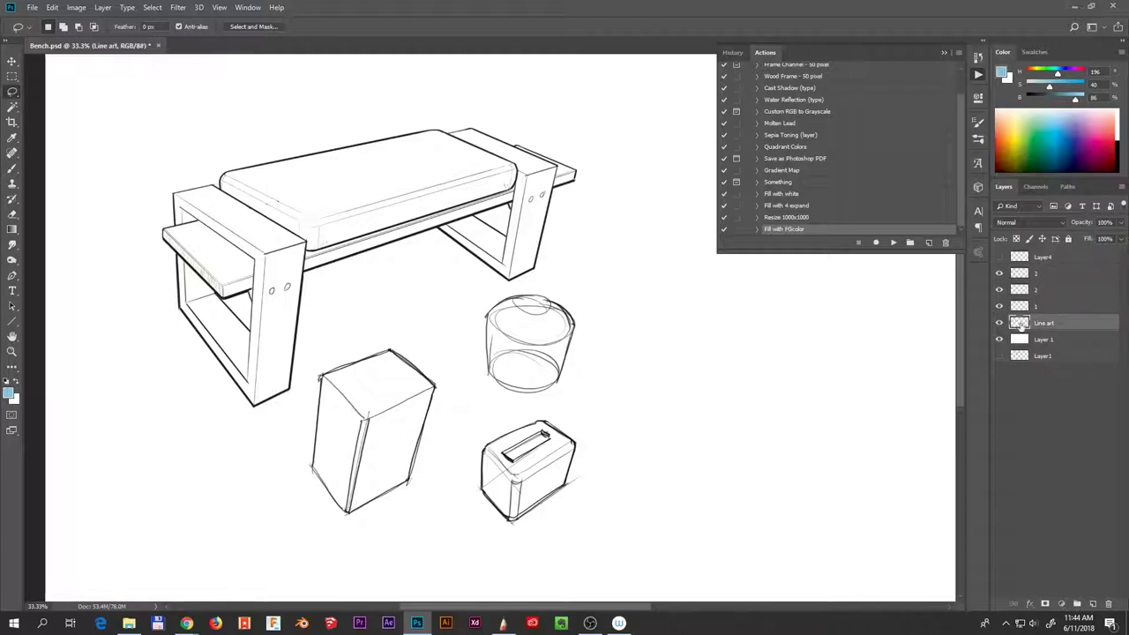
# Fill the bench wood brown with the Fill with FGcolor action on a new layer.
pyautogui.press('w')
pyautogui.click(429, 308)
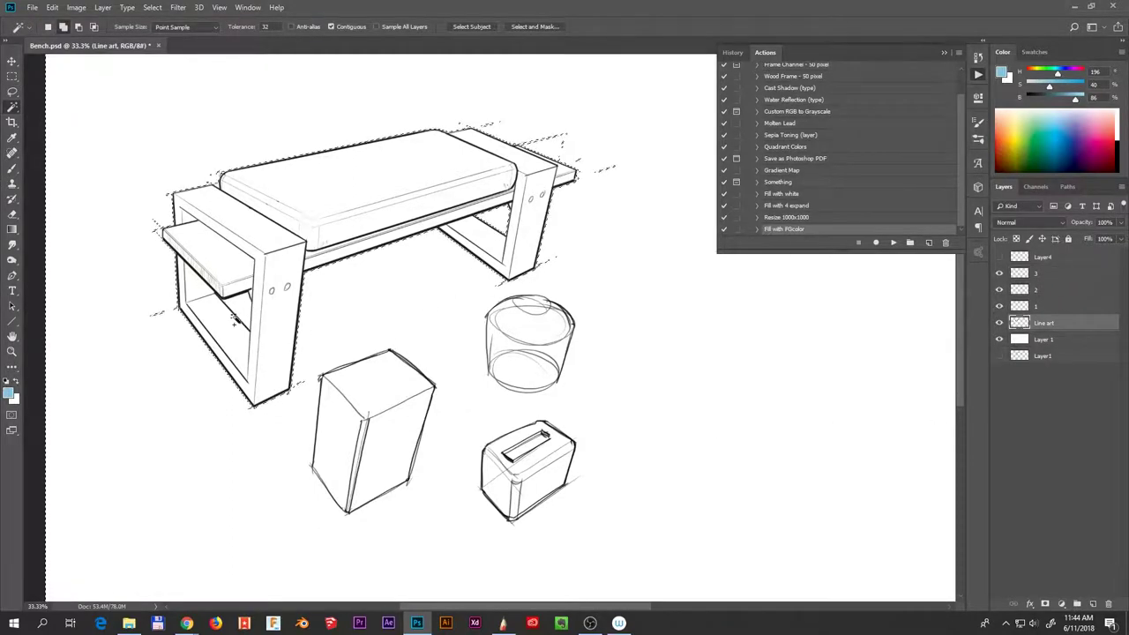
pyautogui.press('i')
pyautogui.click(1007, 133)
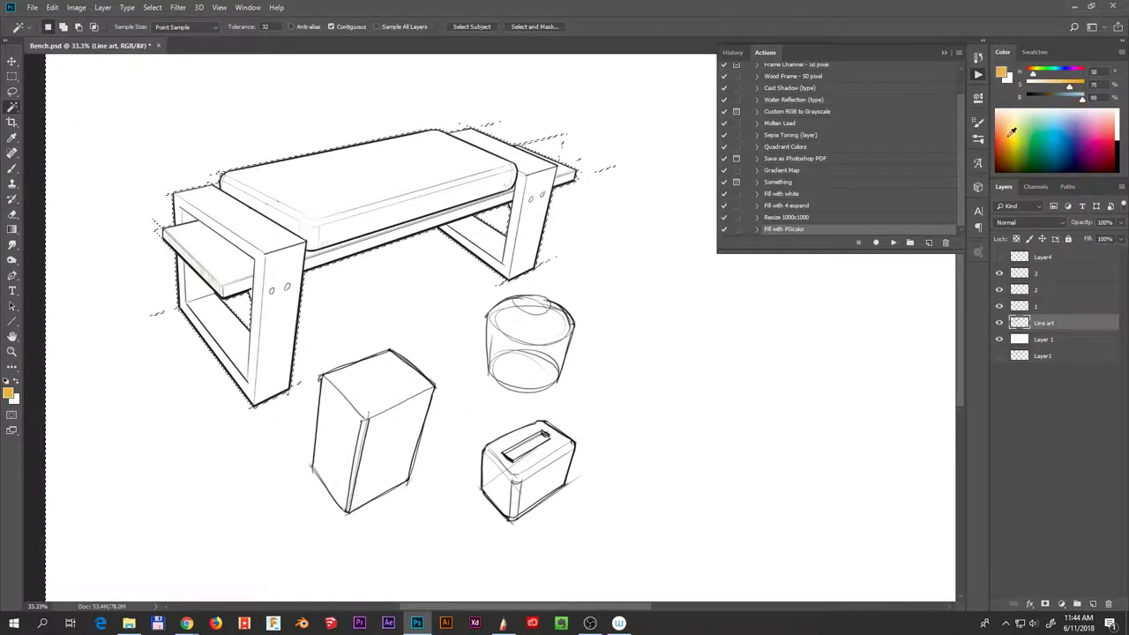
pyautogui.click(1003, 73)
pyautogui.moveTo(578, 269); pyautogui.dragTo(608, 292)
pyautogui.click(790, 233)
pyautogui.press('w')
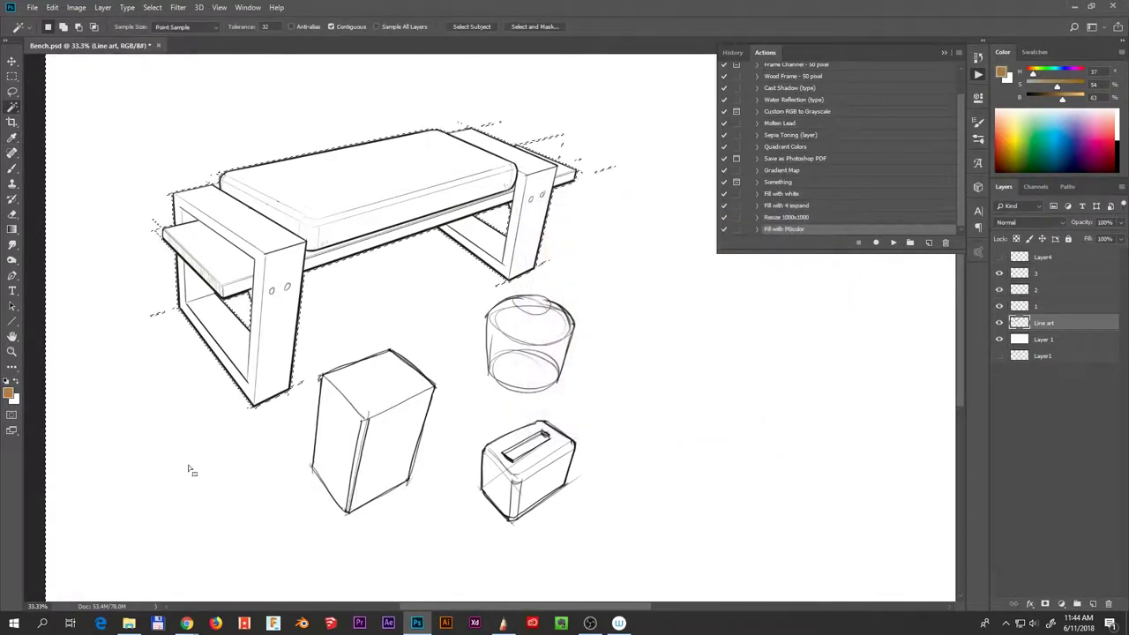
pyautogui.click(893, 242)
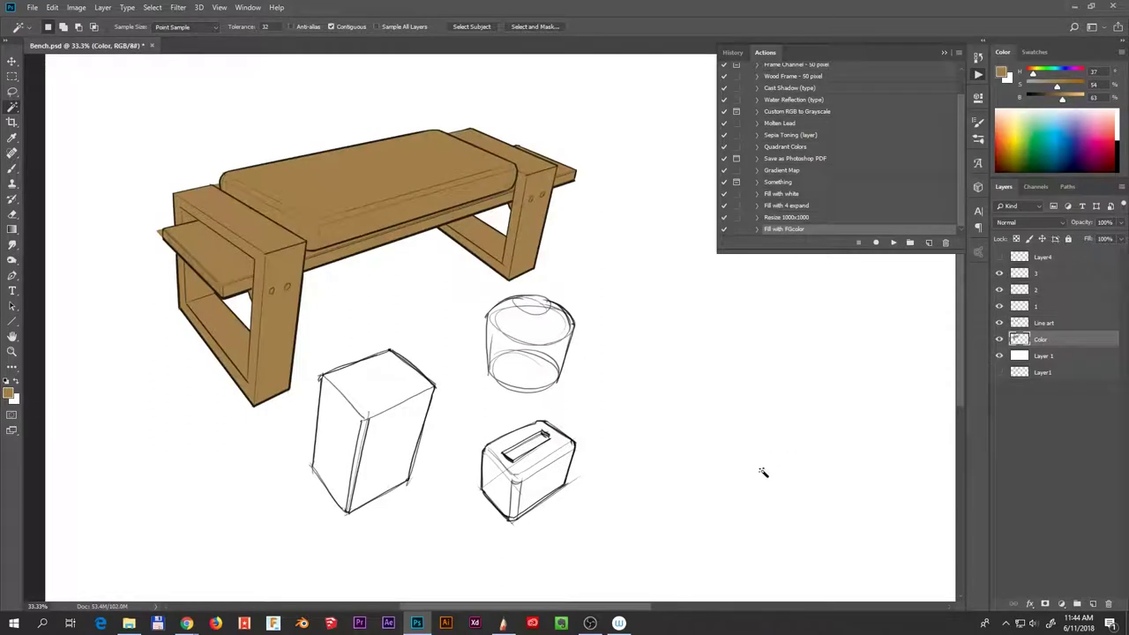
# Fill the box on layer 1 yellow with the Fill with FGcolor action.
pyautogui.click(1044, 307)
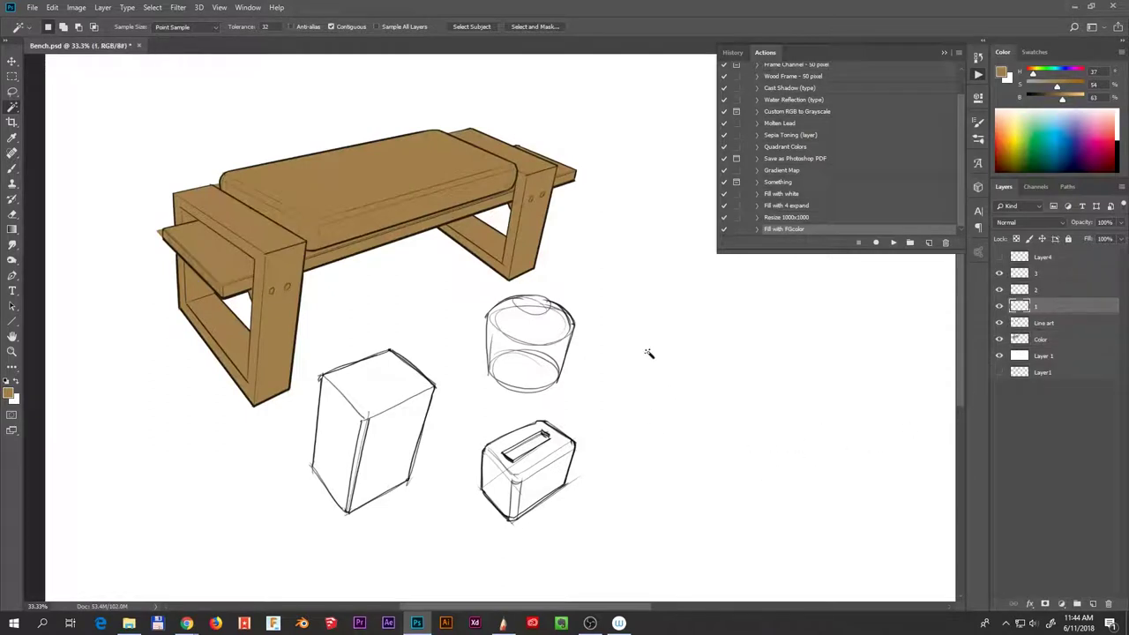
pyautogui.click(611, 375)
pyautogui.moveTo(1037, 74)
pyautogui.mouseDown()
pyautogui.moveTo(1061, 76)
pyautogui.moveTo(1039, 77)
pyautogui.moveTo(1083, 98)
pyautogui.moveTo(1035, 76)
pyautogui.mouseUp()
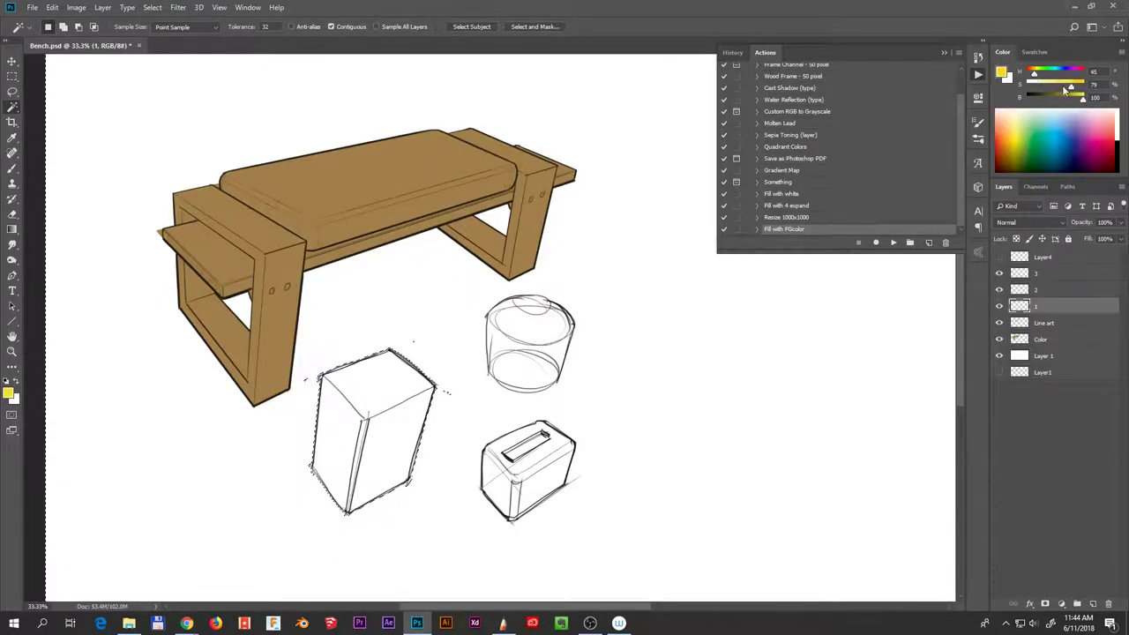
pyautogui.click(891, 243)
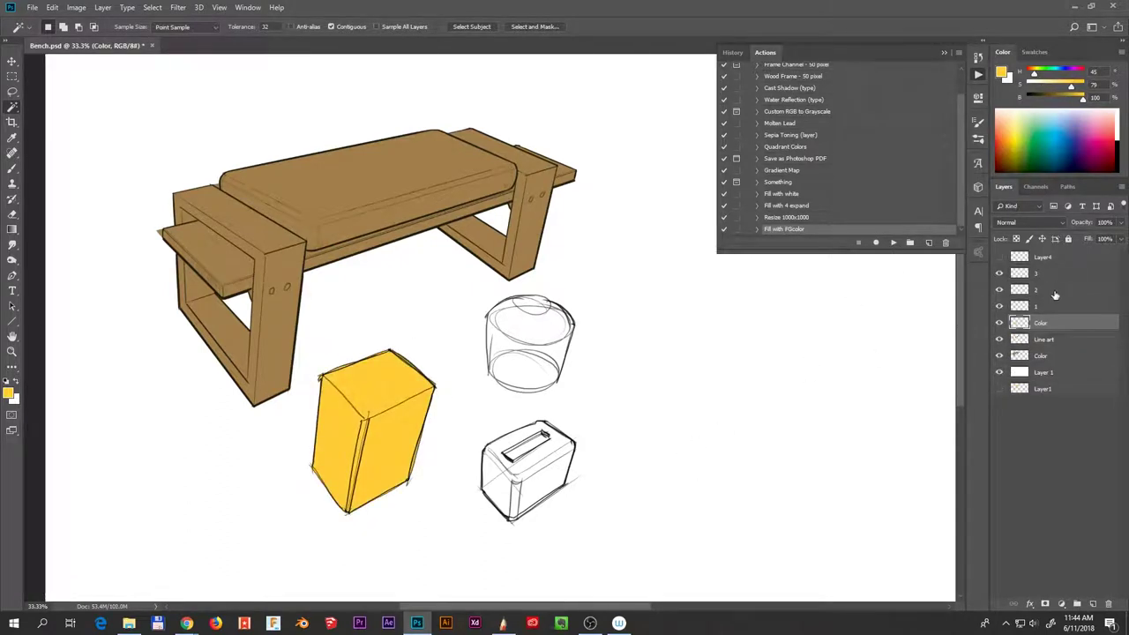
pyautogui.click(1022, 291)
# Fill the toaster on layer 2 red with the Fill with FGcolor action.
pyautogui.click(999, 290)
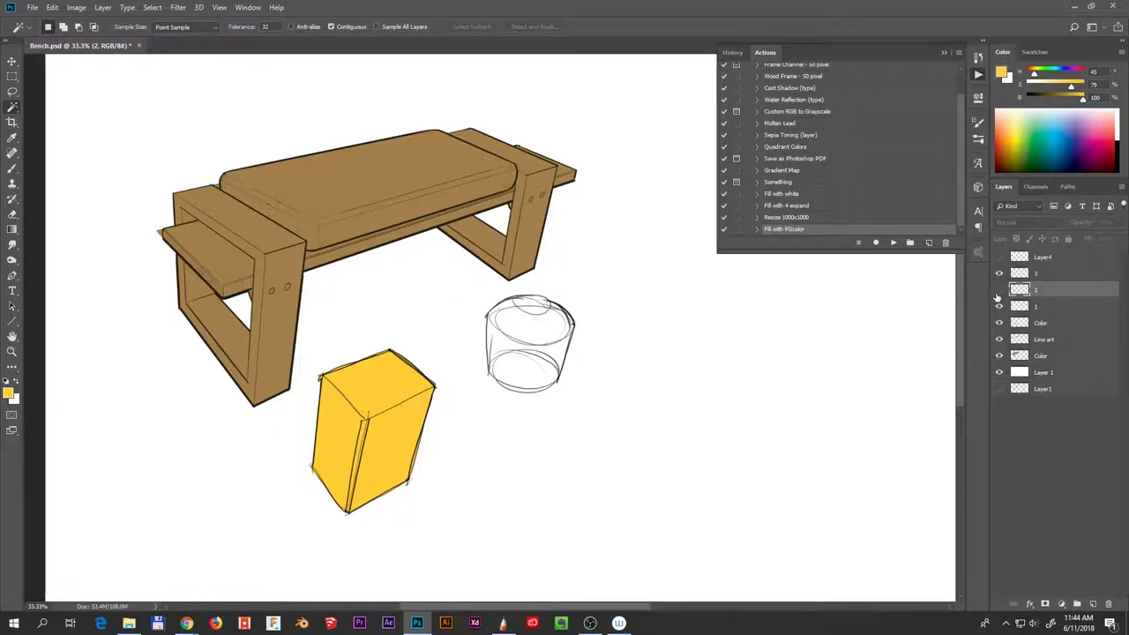
pyautogui.click(998, 292)
pyautogui.moveTo(1036, 78); pyautogui.dragTo(1076, 90)
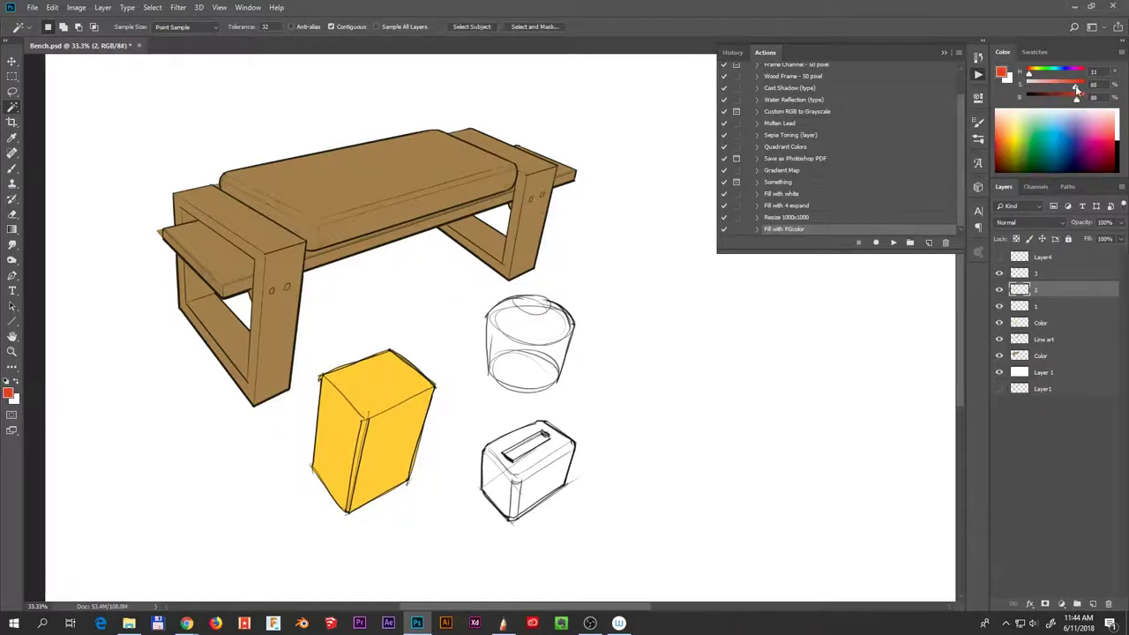
pyautogui.click(630, 469)
pyautogui.click(893, 243)
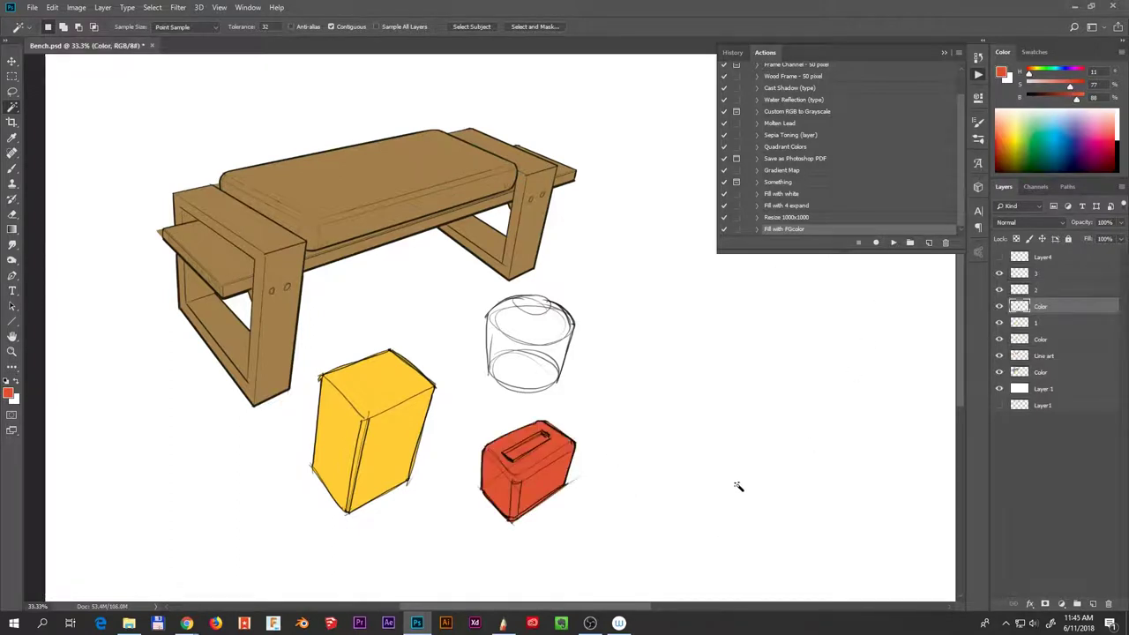
# Fill the cup on layer 3 light blue with the Fill with FGcolor action.
pyautogui.click(1048, 276)
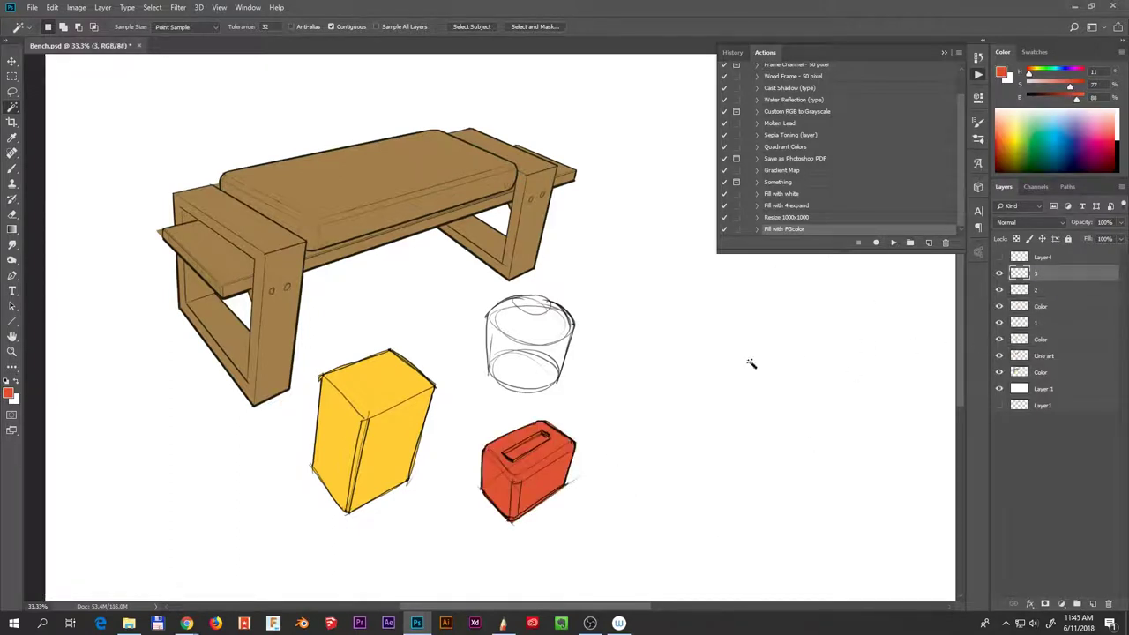
pyautogui.click(605, 393)
pyautogui.moveTo(1051, 73); pyautogui.dragTo(1057, 73)
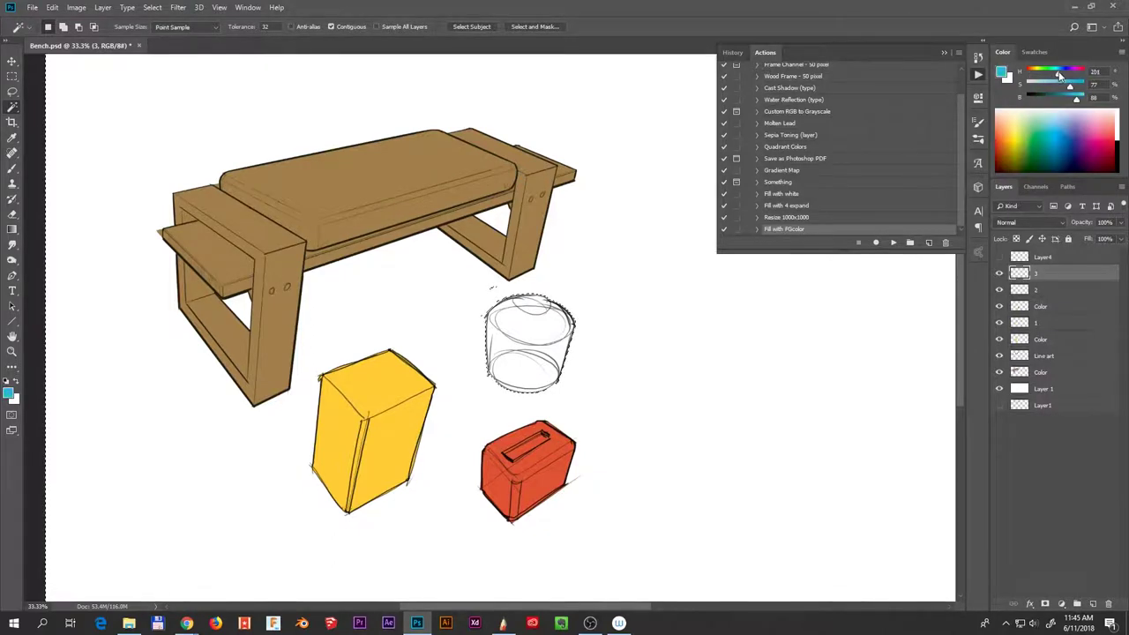
pyautogui.click(891, 243)
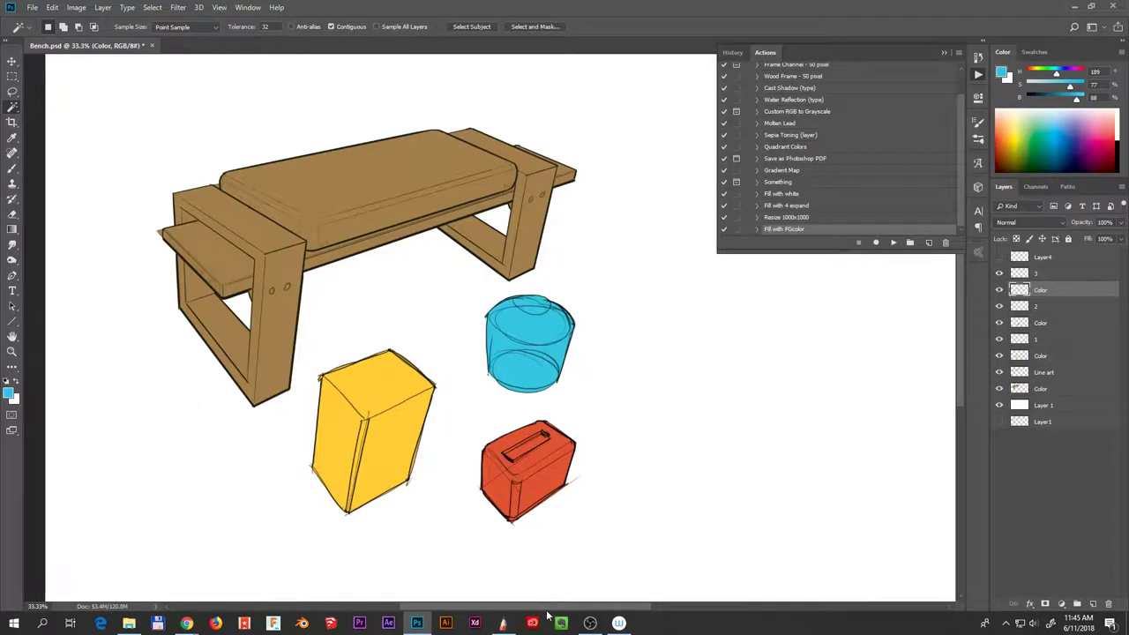
pyautogui.click(1039, 274)
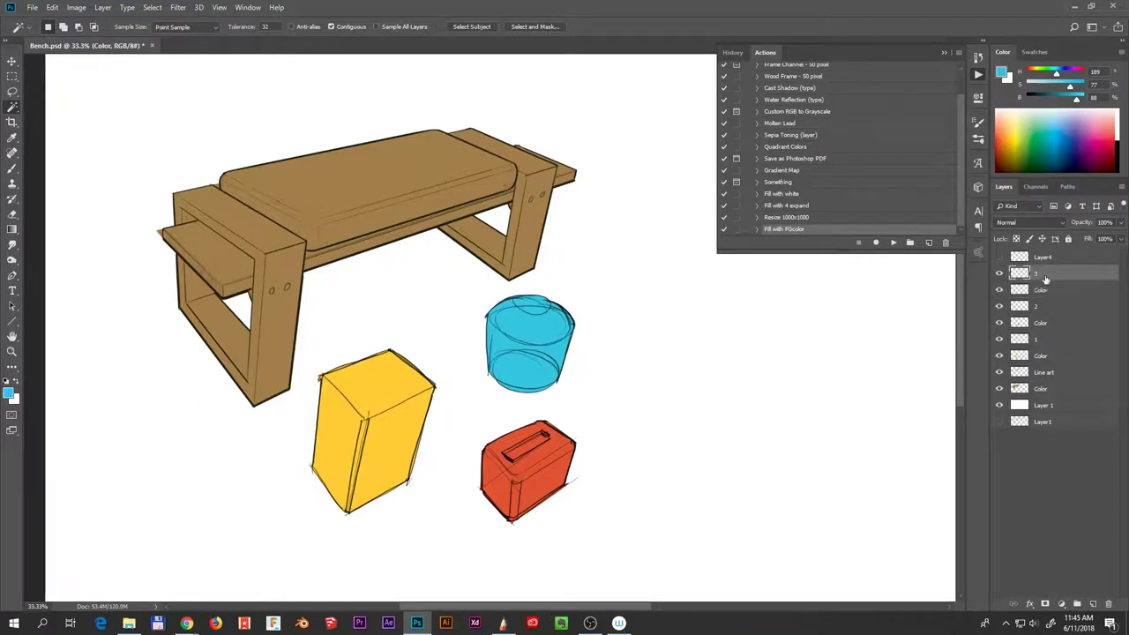
pyautogui.click(1050, 294)
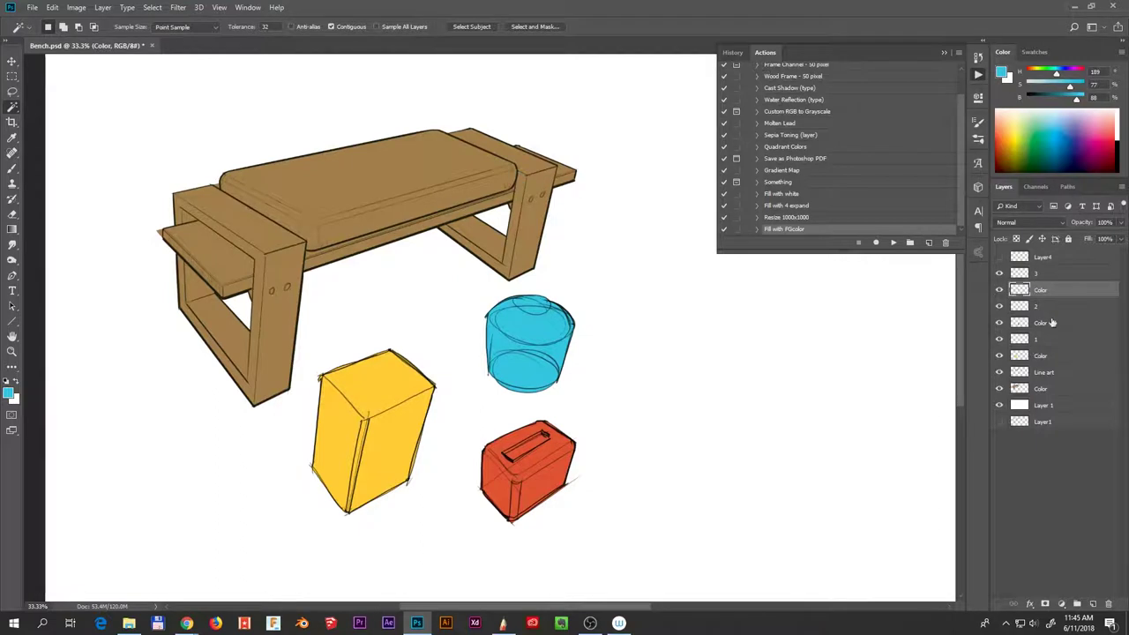
pyautogui.click(1065, 308)
pyautogui.click(1063, 323)
pyautogui.click(1061, 340)
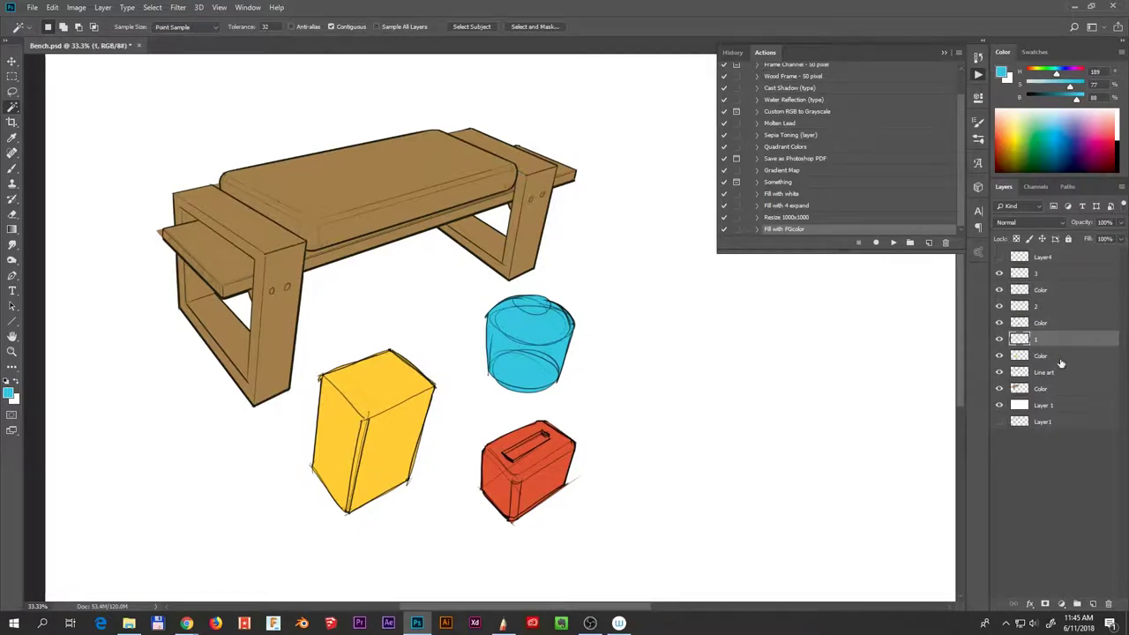
pyautogui.click(1061, 357)
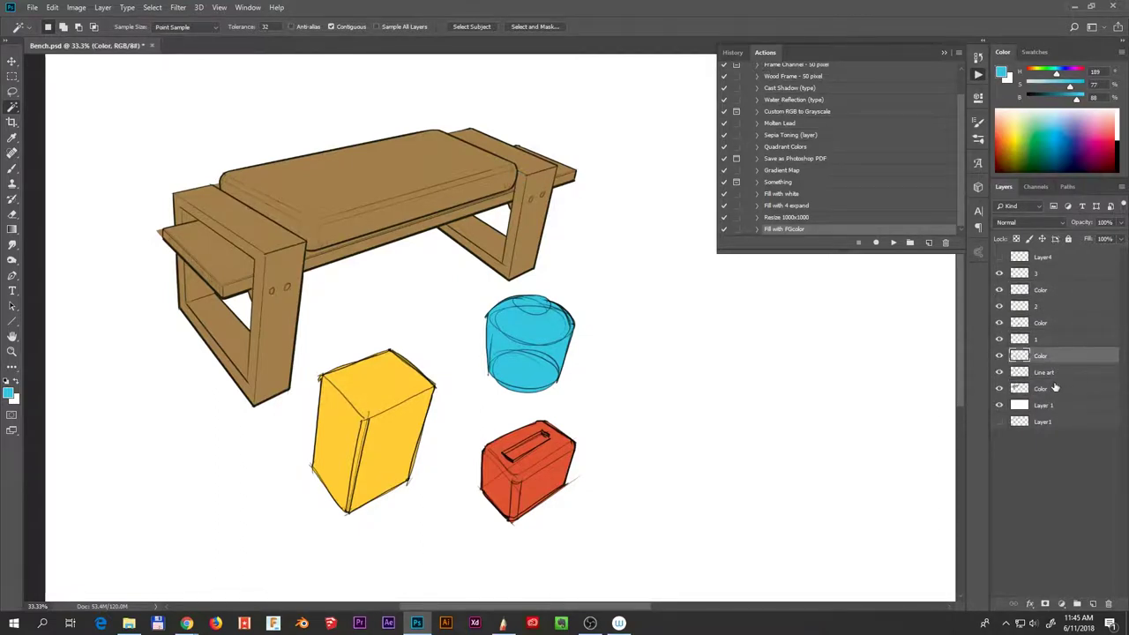